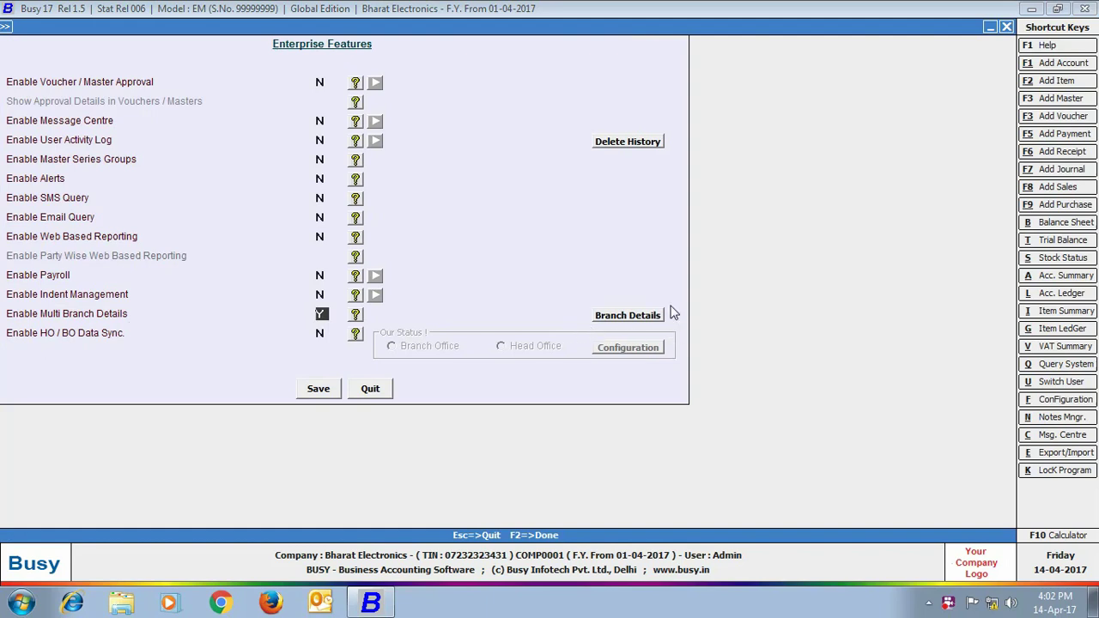
Add branch Rohtak with Create Voucher Series Grp, Create User and Create MC all set to Y
left_click(628, 315)
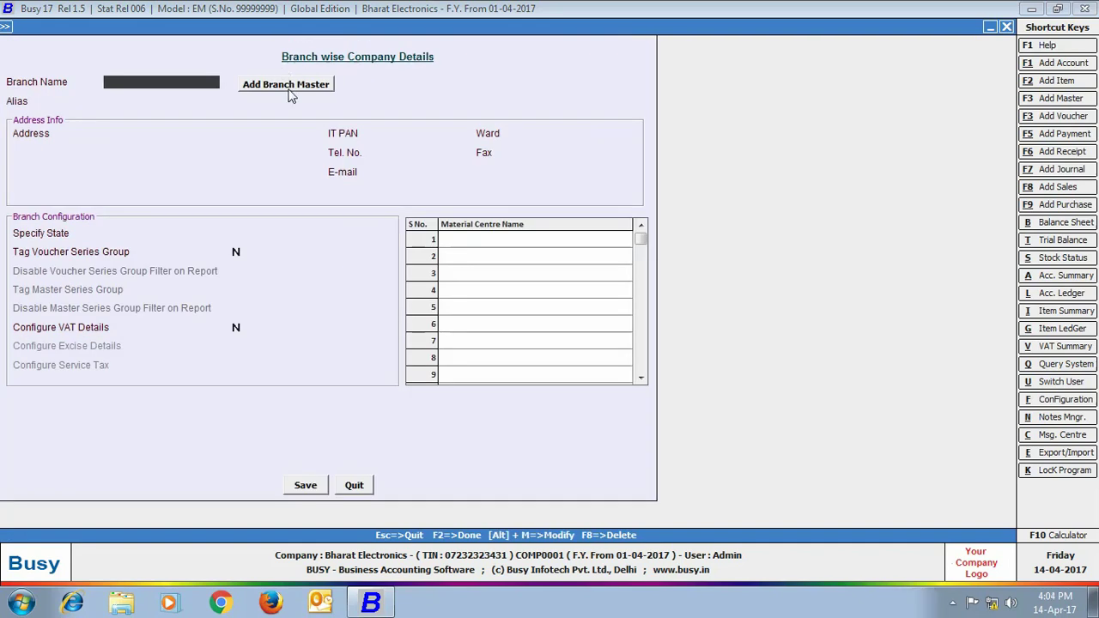
left_click(288, 88)
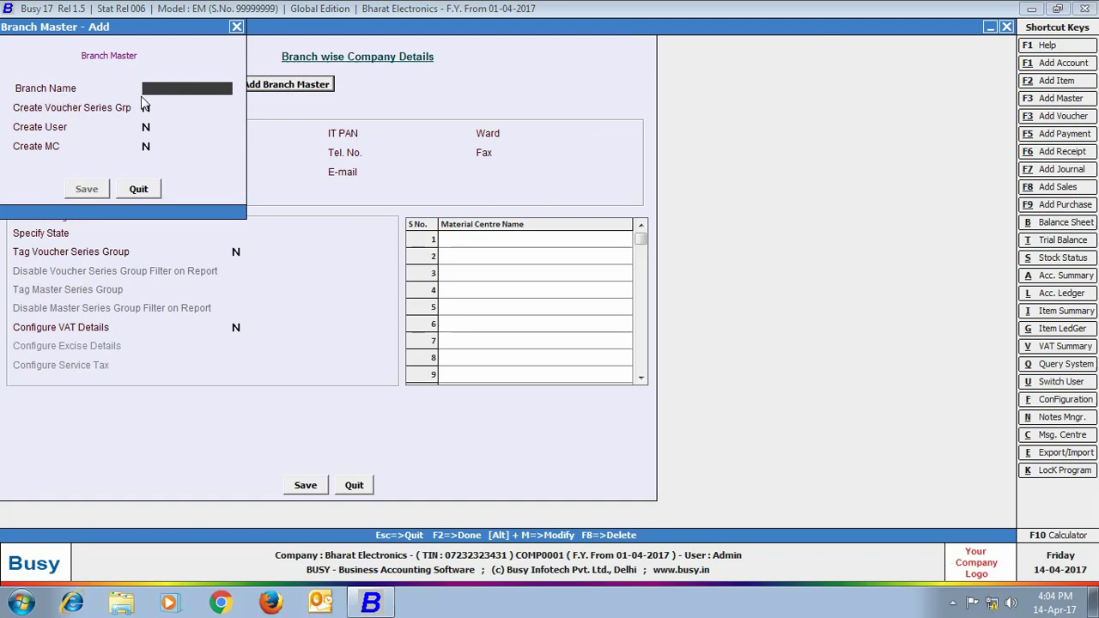
type("Rohtak")
left_click(144, 112)
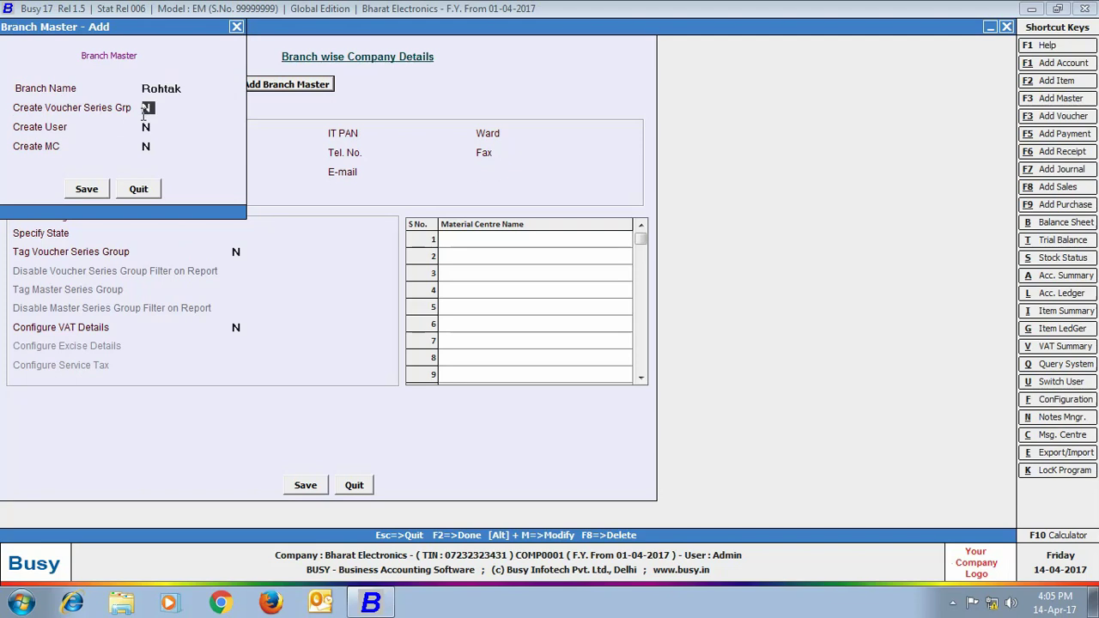
type("Y")
left_click(147, 127)
type("Y")
left_click(148, 146)
type("Y")
left_click(84, 193)
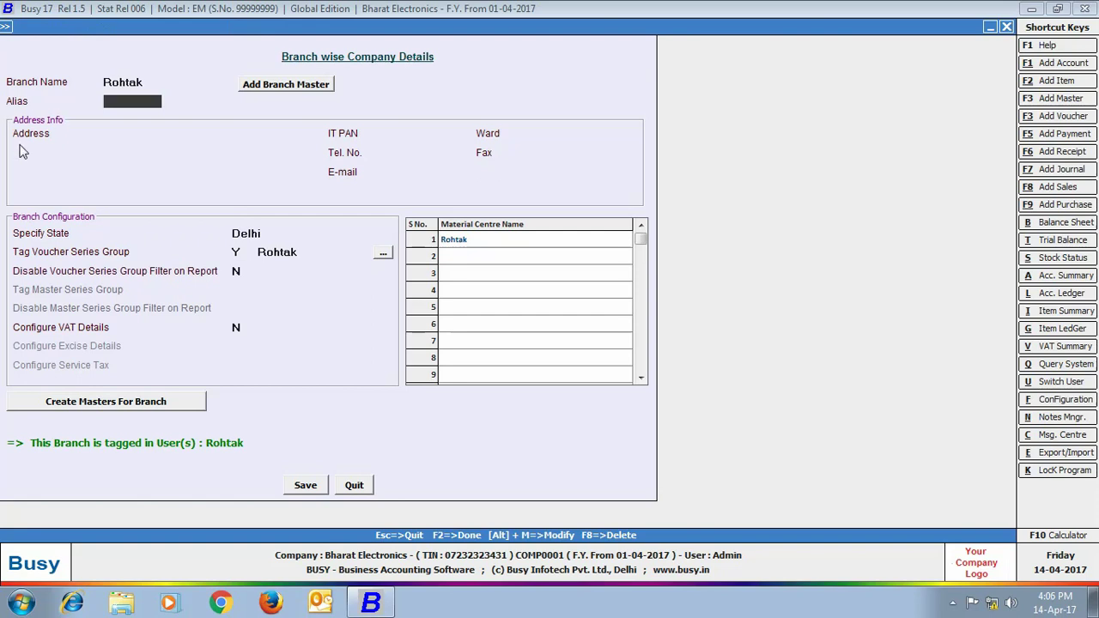
left_click(74, 135)
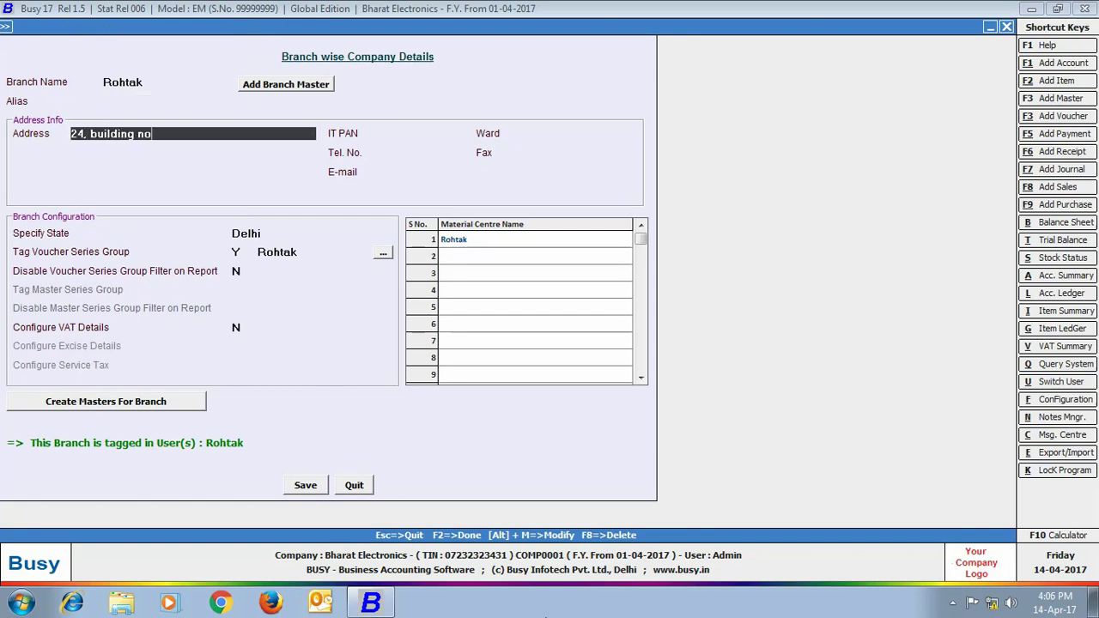
key("Return")
key("Return")
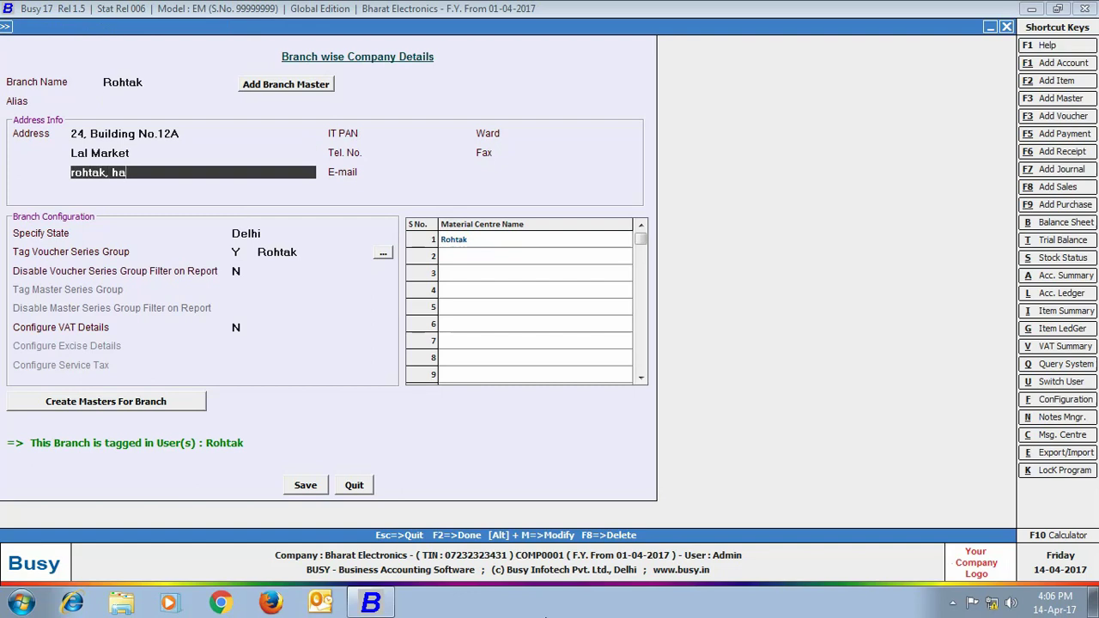
key("Return")
Set the branch state to Haryana and Configure VAT Details to Y
key("Return")
key("Return")
type("hary")
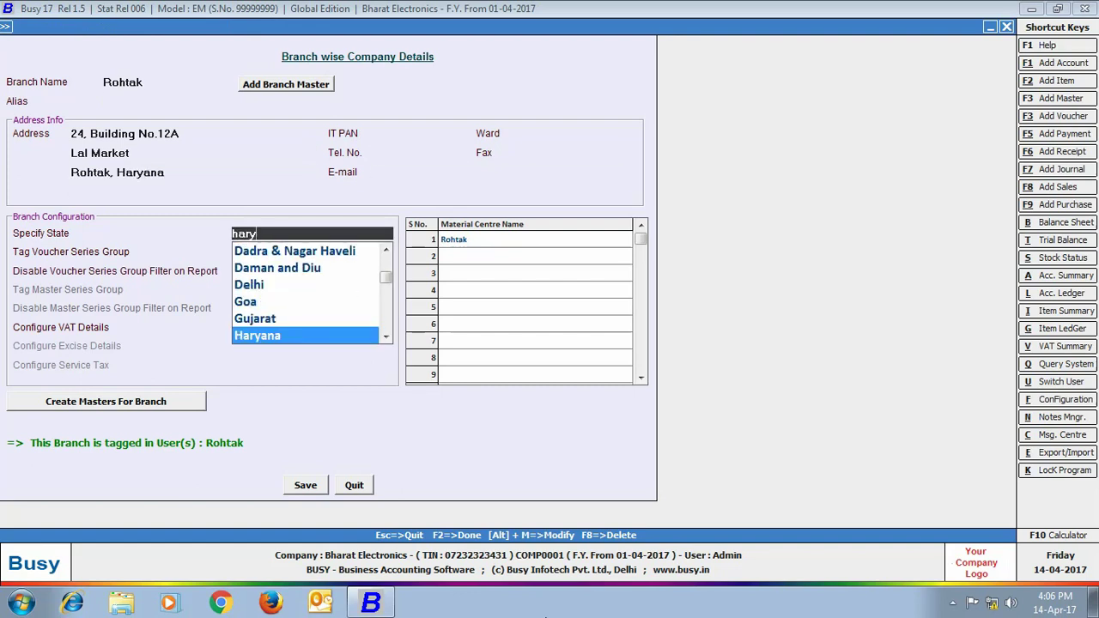
key("Return")
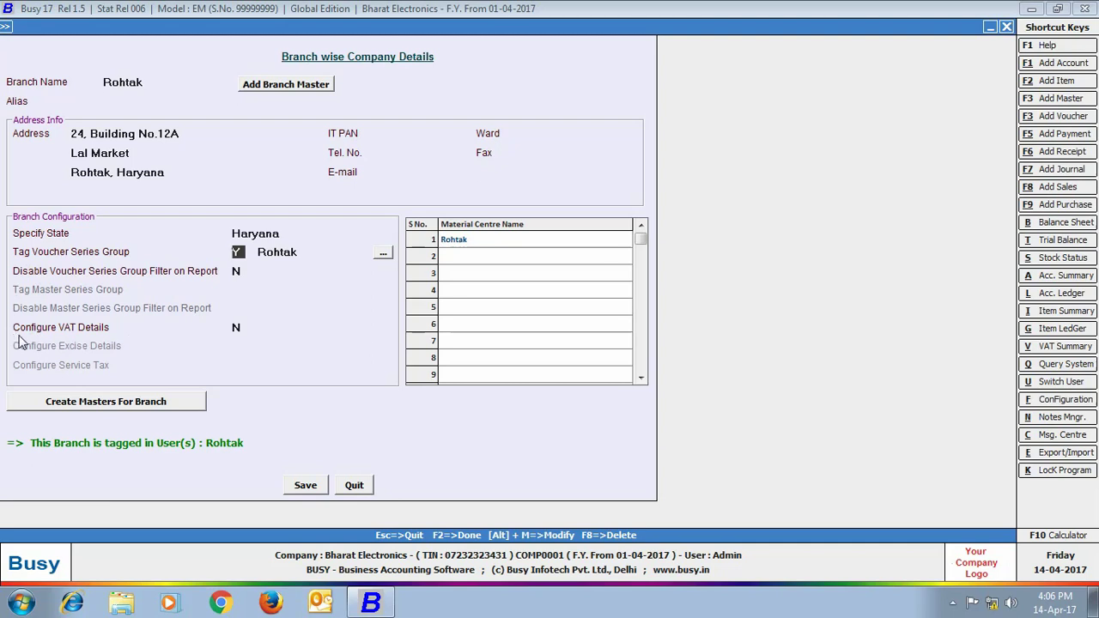
left_click(237, 328)
key("y")
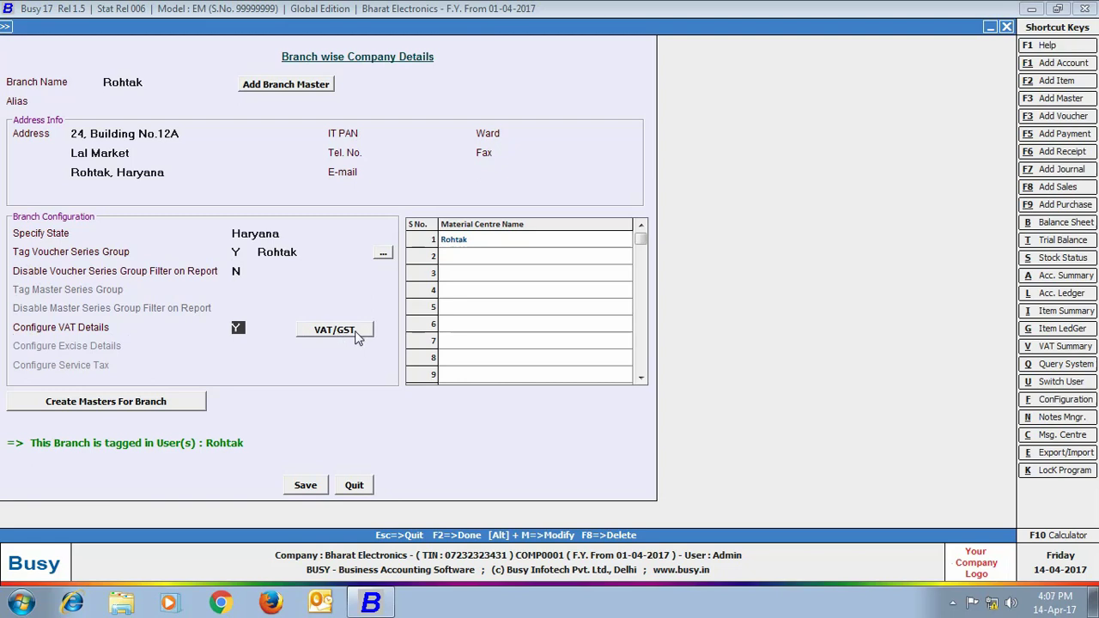
left_click(357, 336)
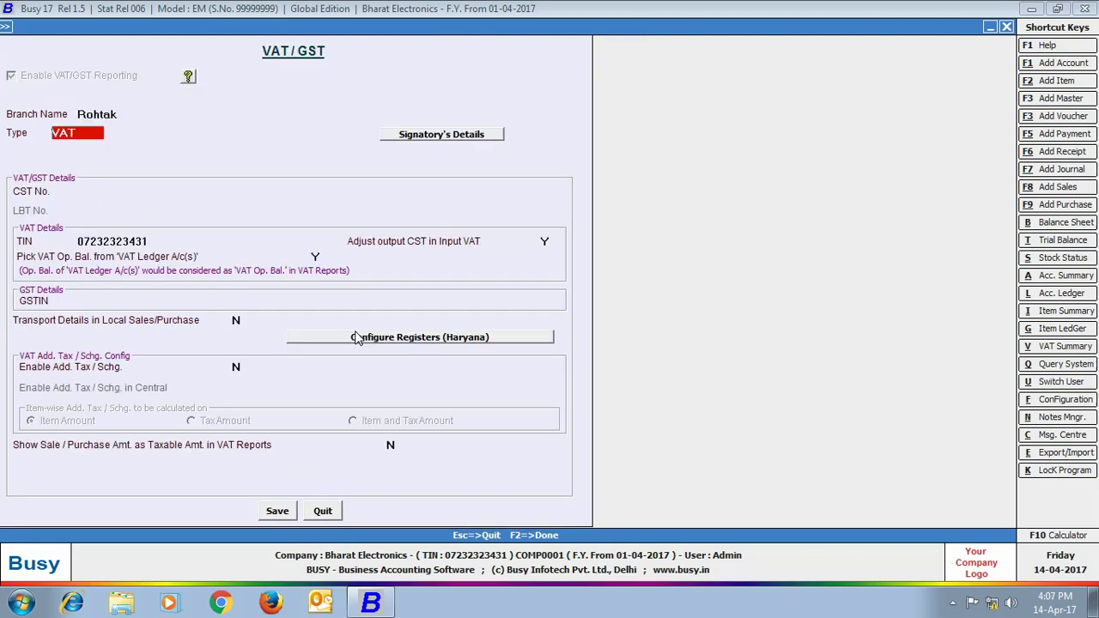
Replace the Rohtak TIN, enable additional tax/surcharge on Tax Amount, and save the VAT settings
left_click(144, 244)
type("06787878781")
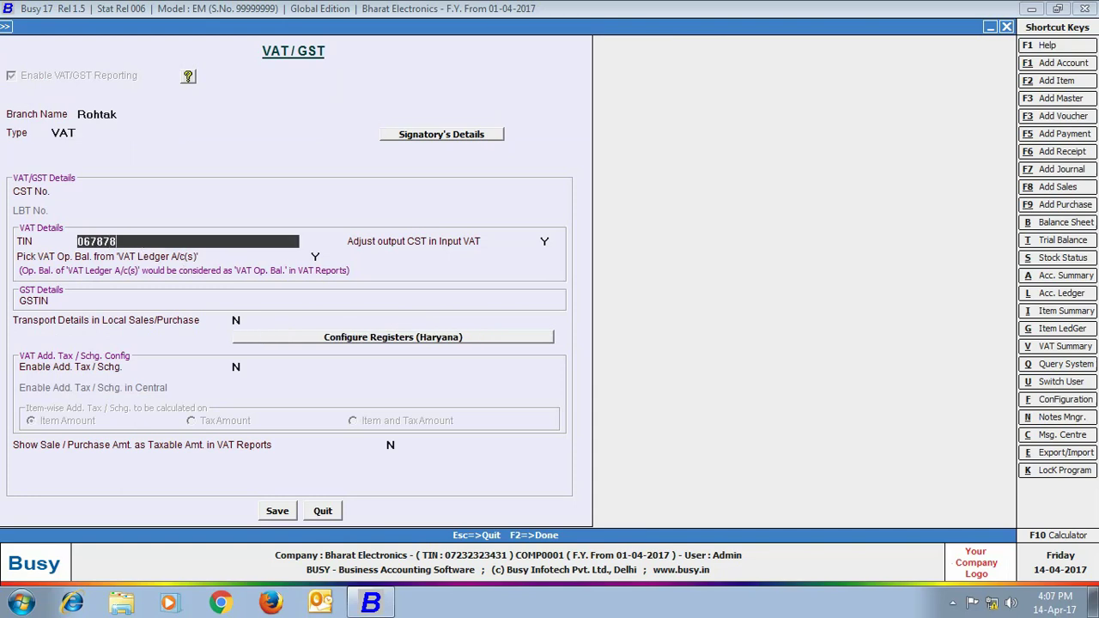
key("Return")
key("Return")
key("Return")
key("Return")
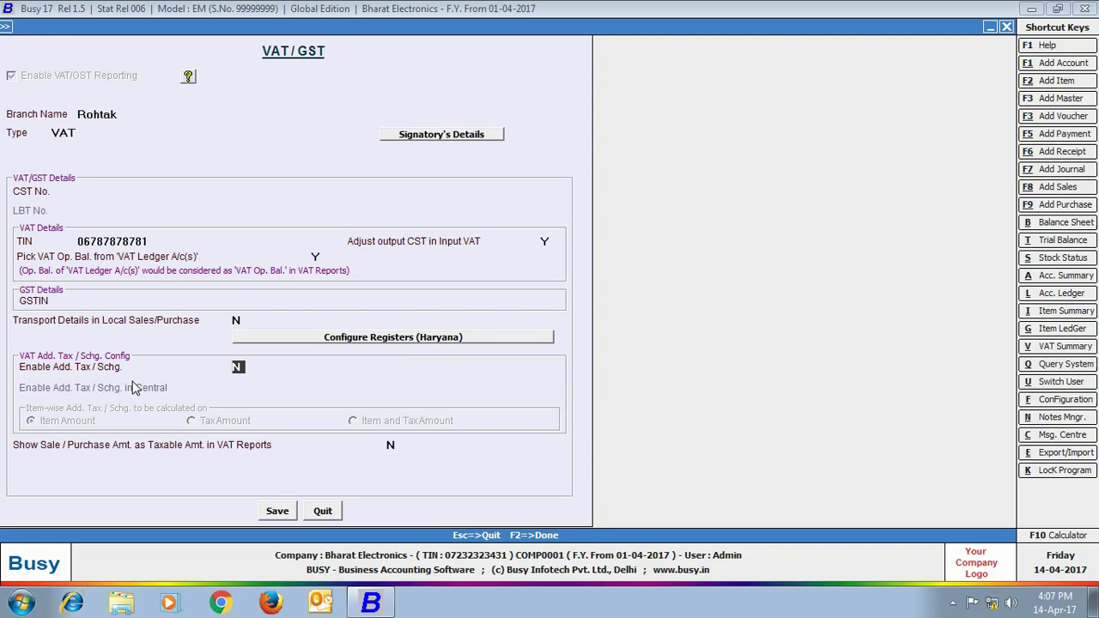
key("y")
left_click(191, 421)
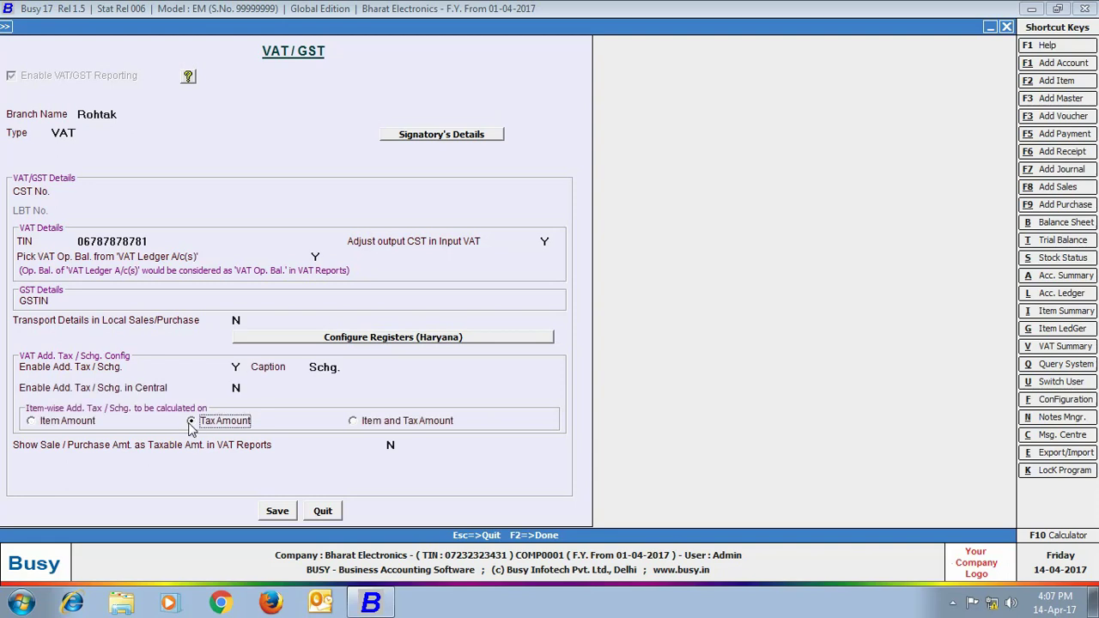
left_click(286, 517)
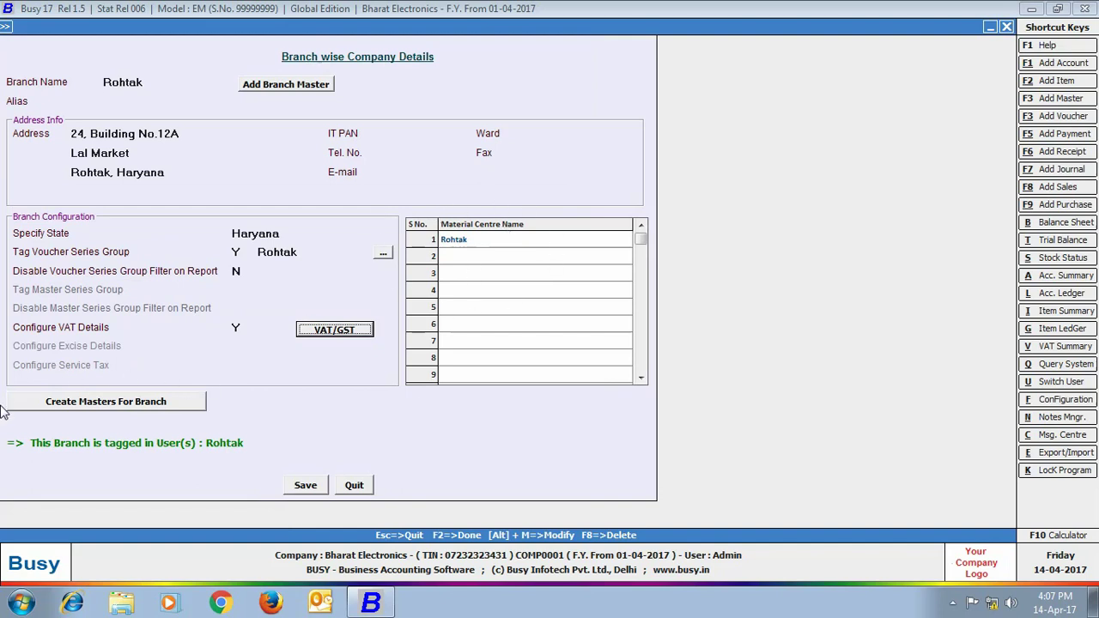
Create Rohtak copies of Staff Welfare and Telephone Expenses from the Expenses (Indirect/Admn.) group
left_click(126, 401)
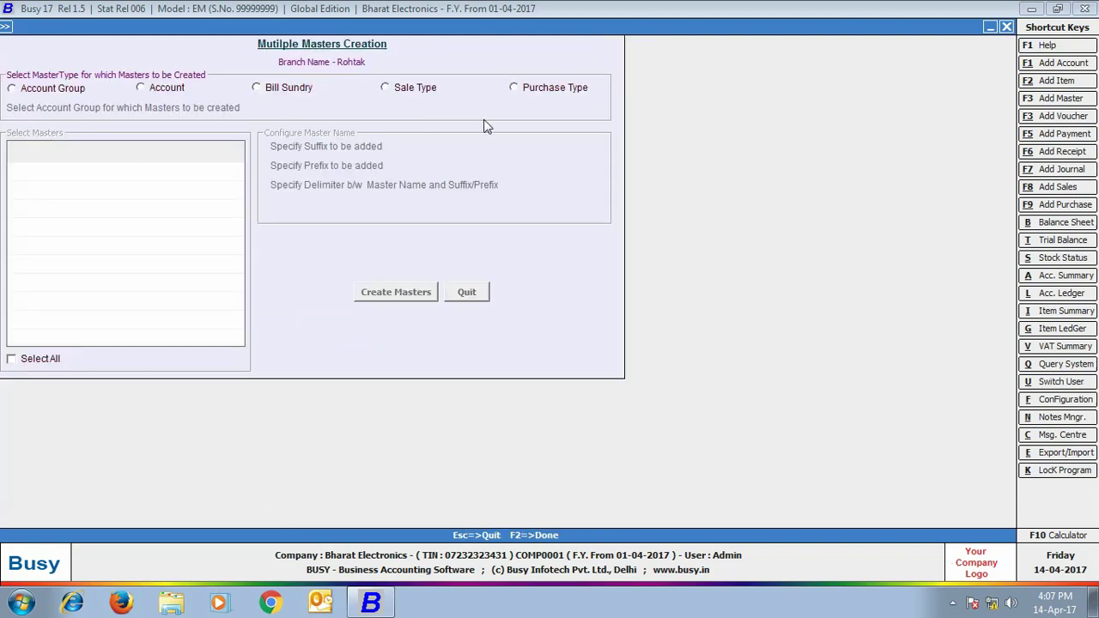
left_click(141, 88)
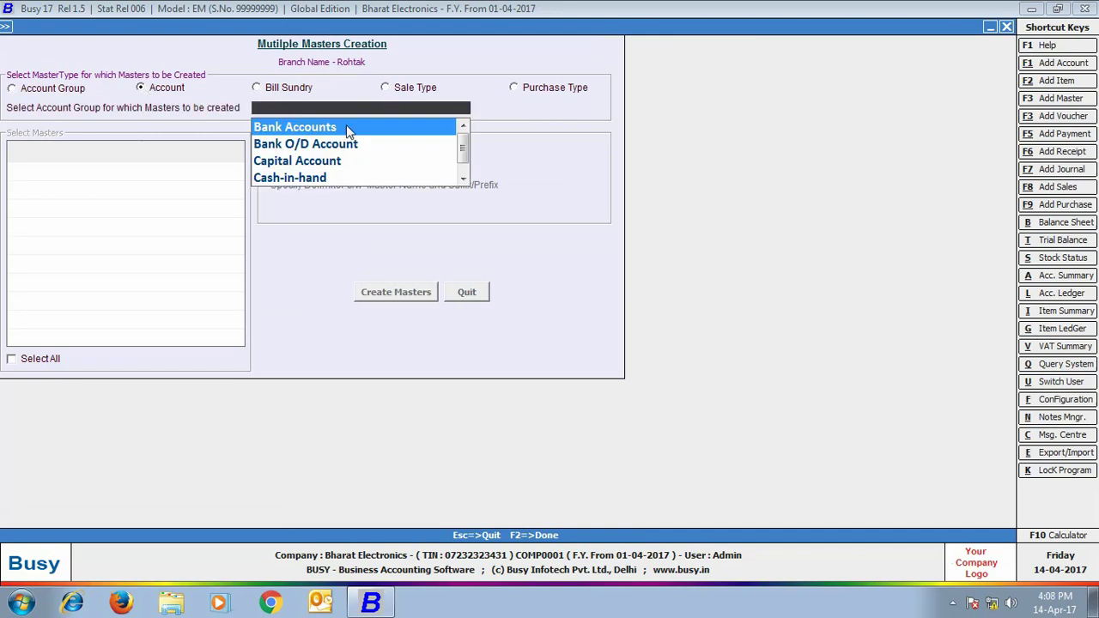
key("f")
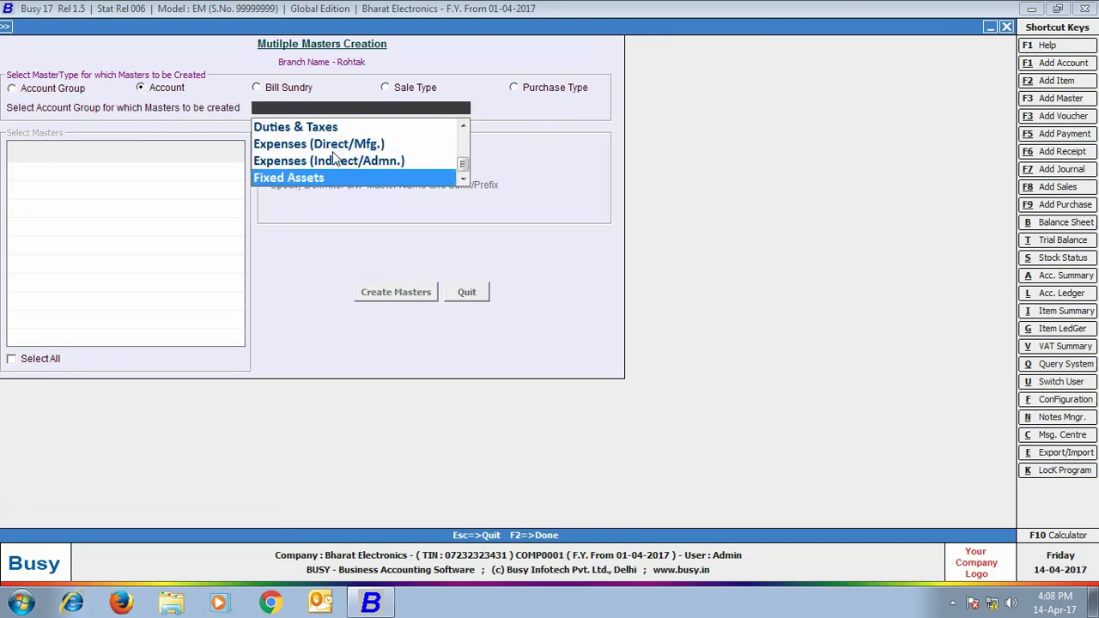
left_click(271, 159)
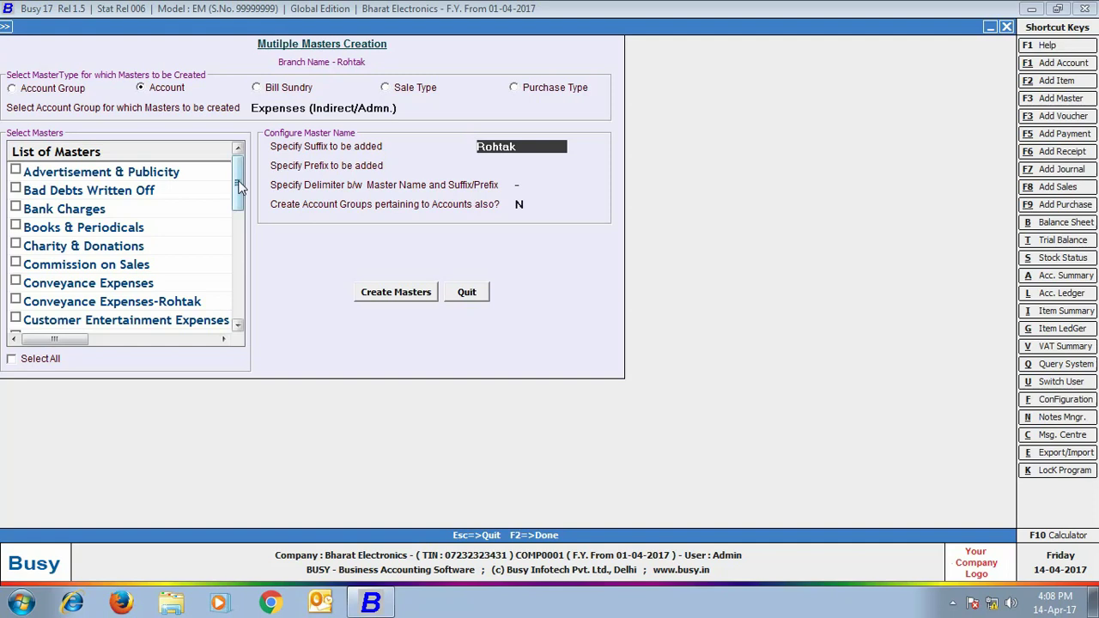
left_click_drag(240, 185, 237, 291)
left_click(16, 263)
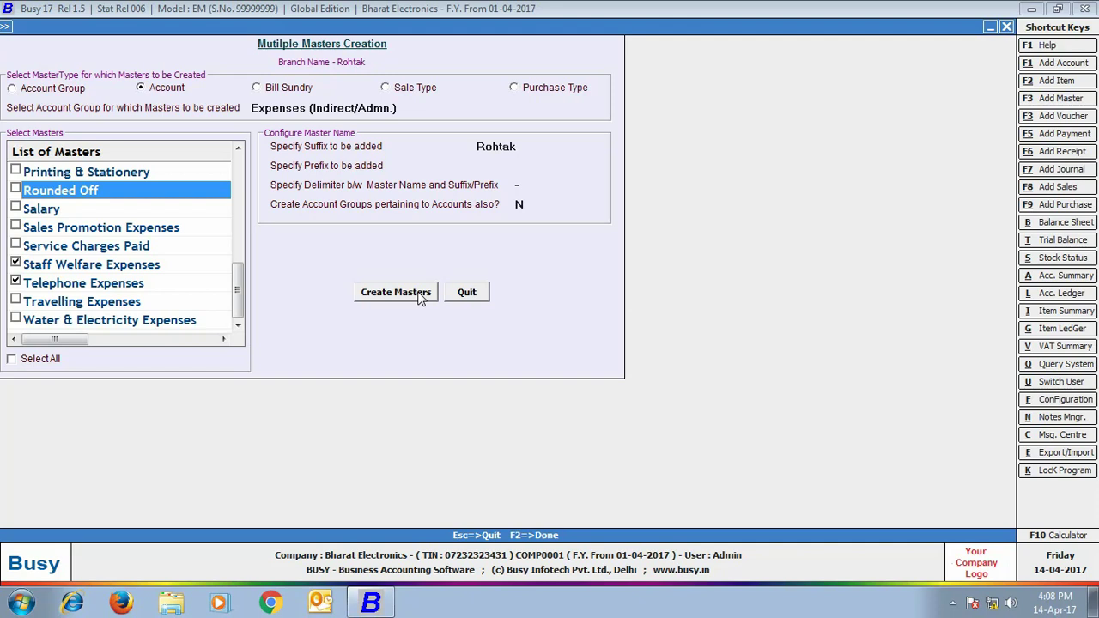
left_click(421, 294)
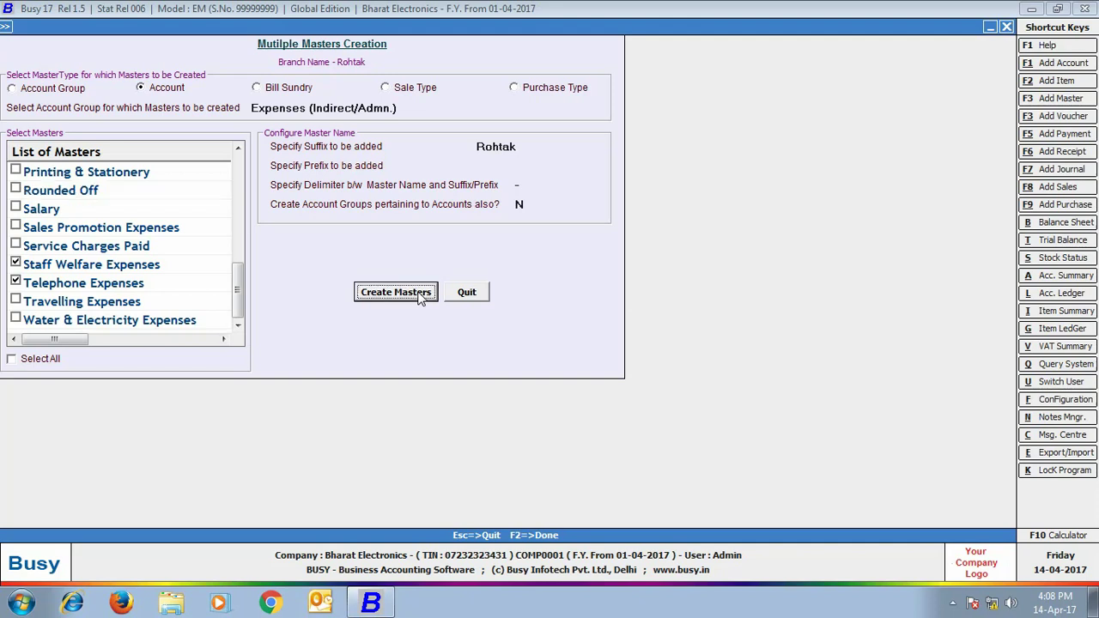
left_click(643, 334)
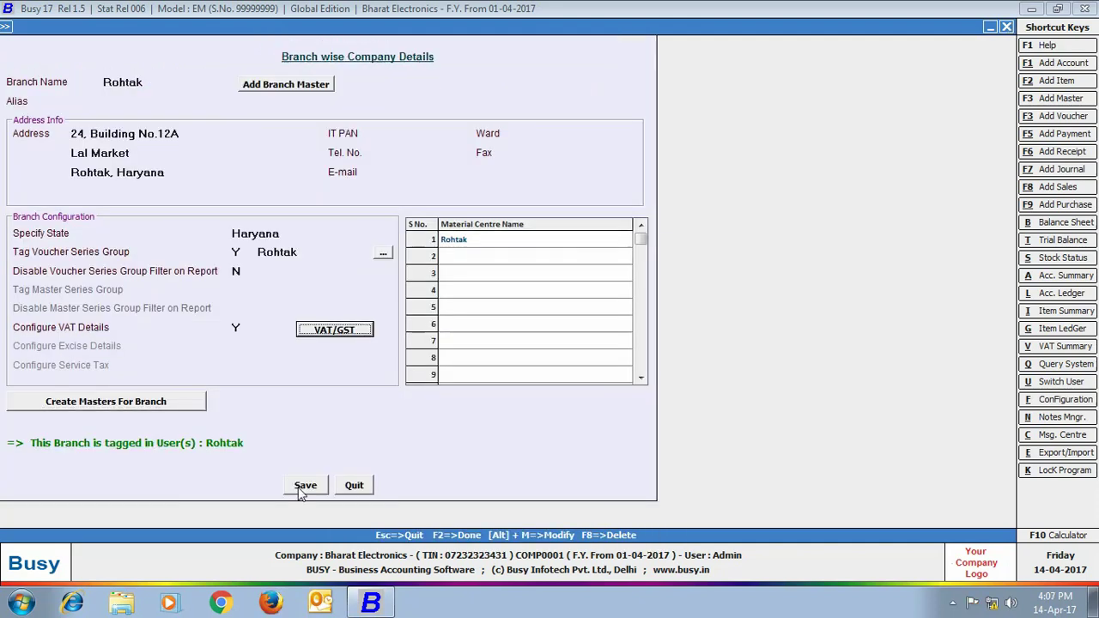
Save the Rohtak branch and add a Mumbai branch with its own series group, user and material centre
left_click(304, 486)
left_click(651, 334)
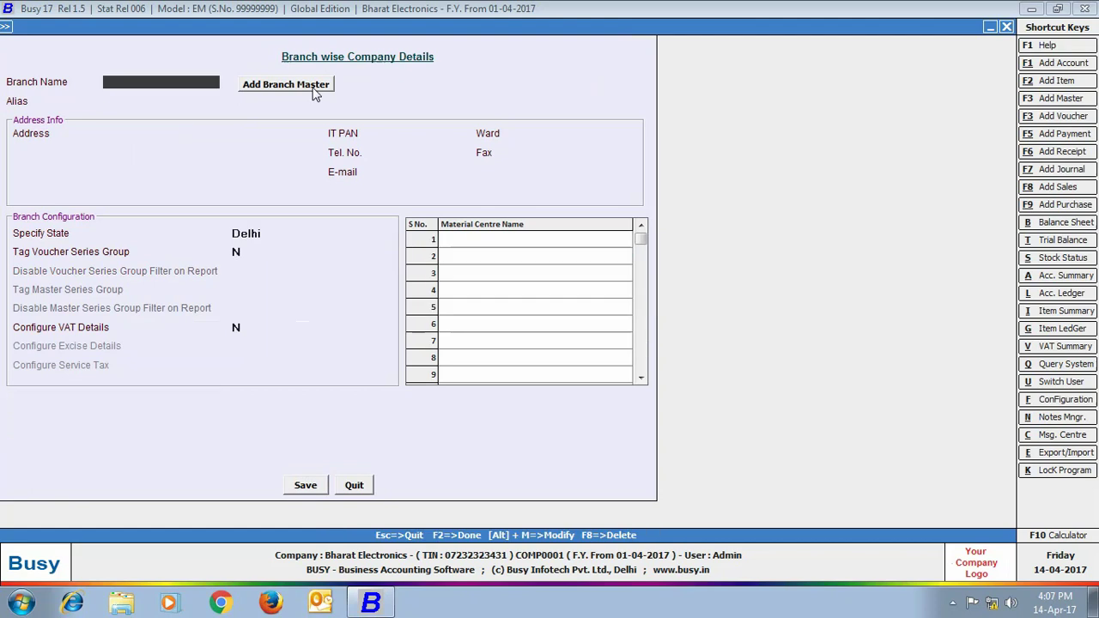
left_click(314, 94)
type("Mumbai")
key("Return")
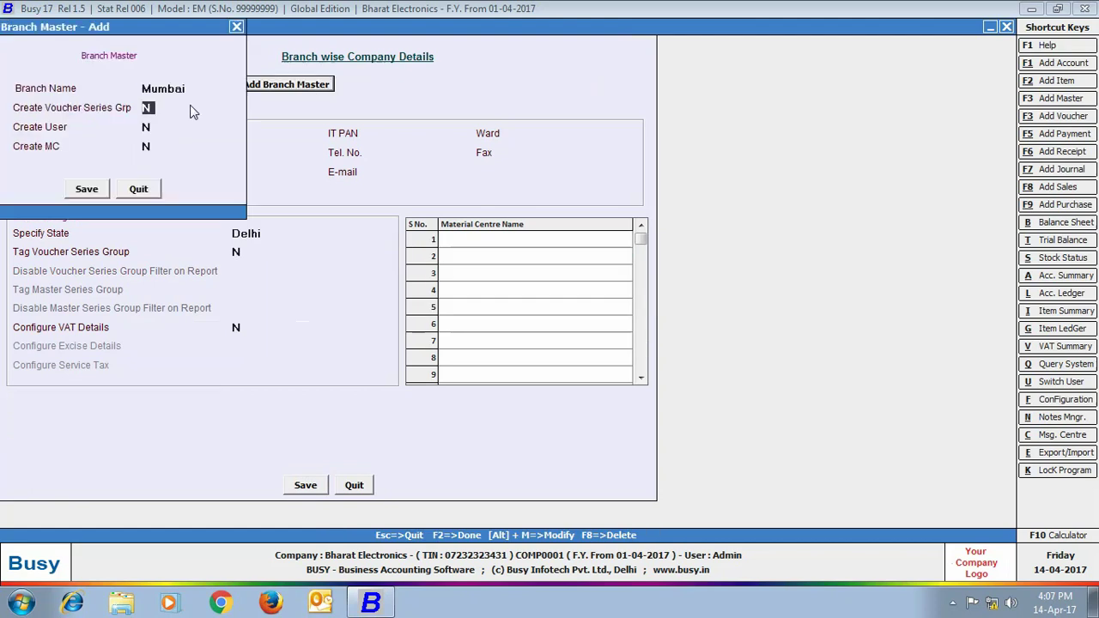
key("Return")
key("y")
key("Return")
key("y")
left_click(97, 195)
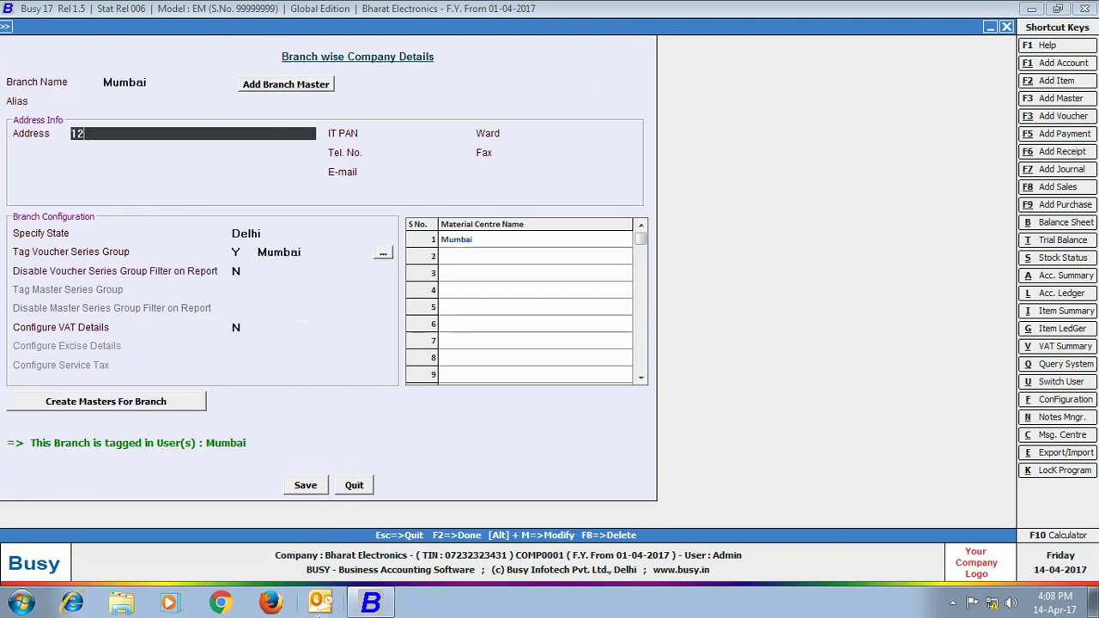
key("Return")
key("Return")
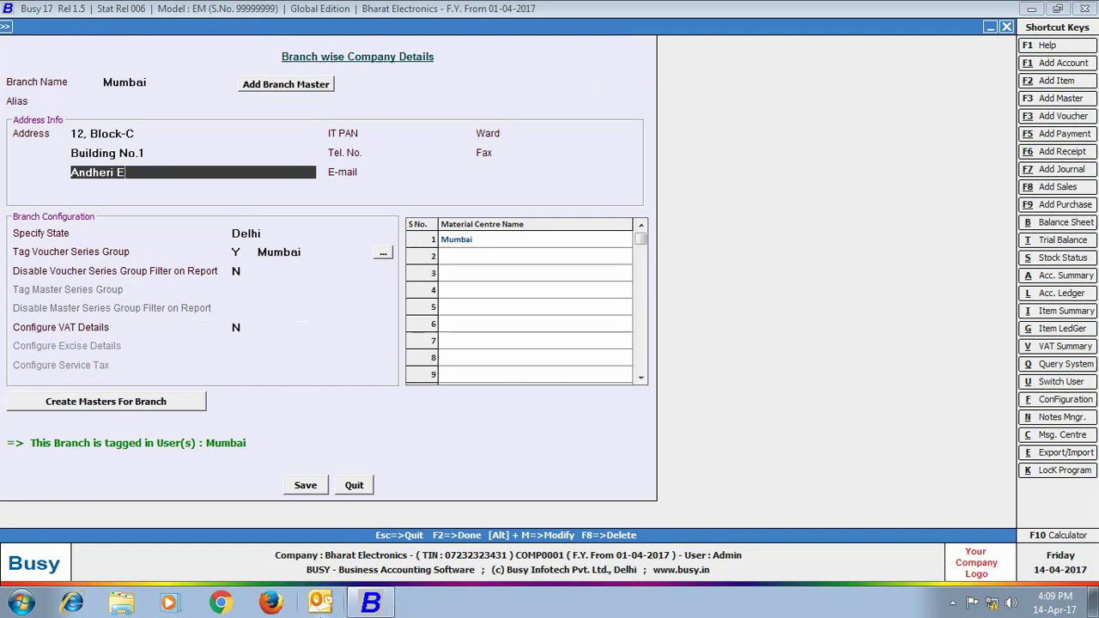
key("Return")
key("Return")
Set Mumbai's state to Maharashtra, enable VAT, enter its TIN, and save the branch
key("Return")
key("Return")
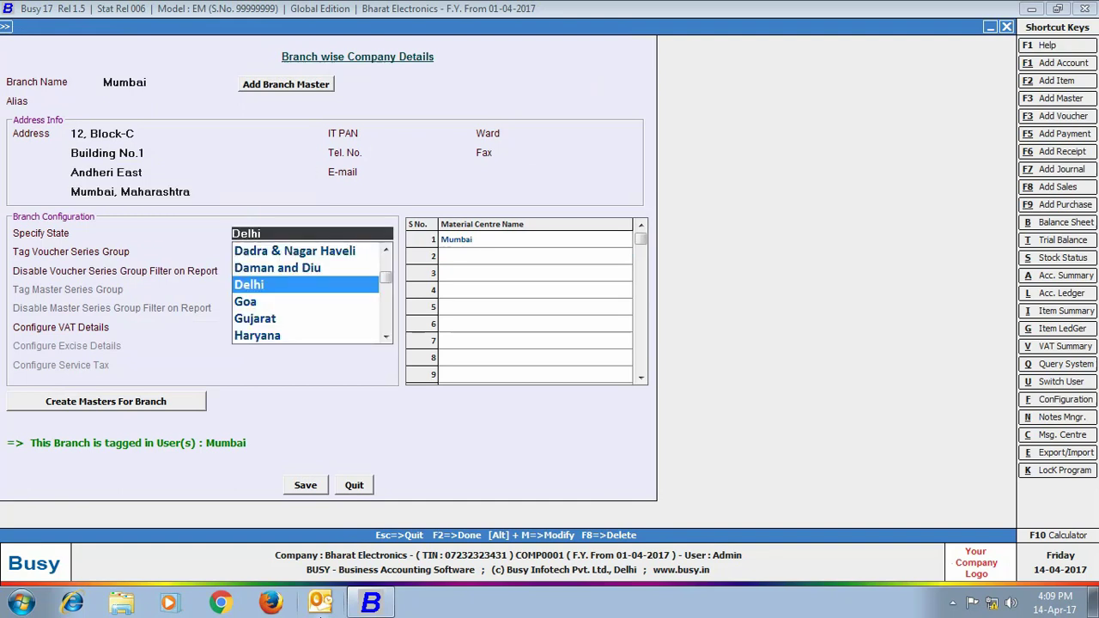
type("Mah")
key("Return")
key("Return")
key("Return")
key("Return")
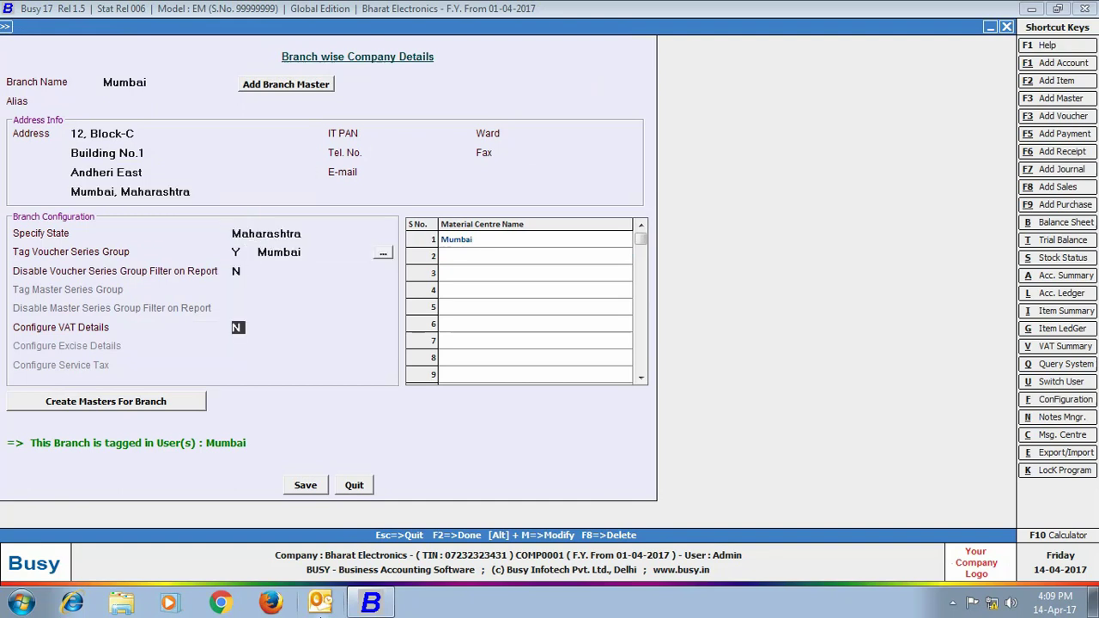
type("Y")
left_click(342, 334)
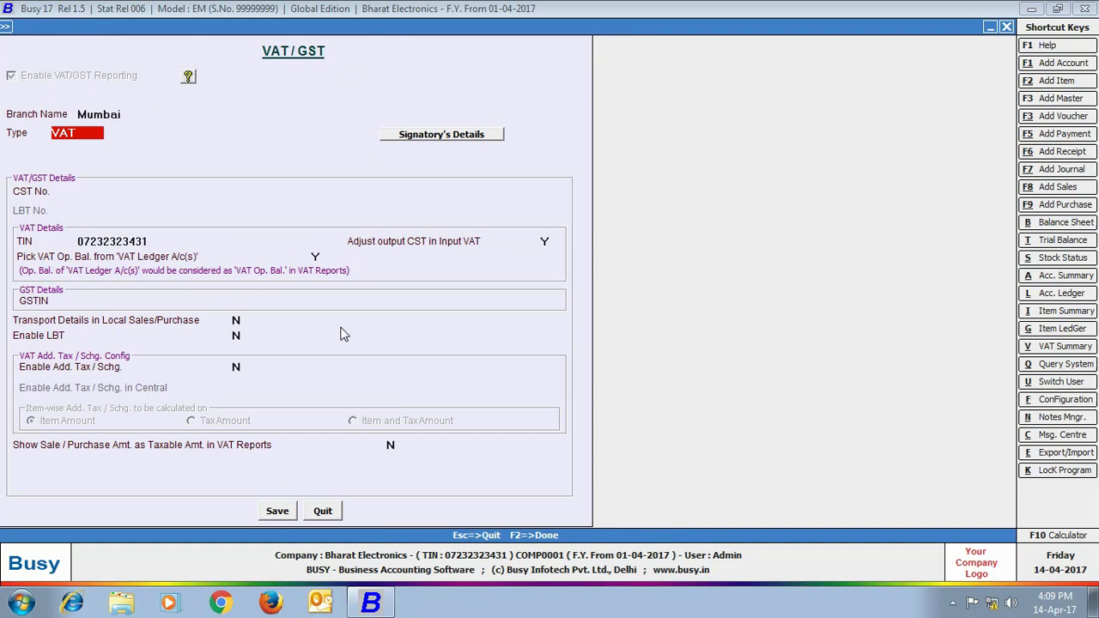
key("Return")
type("27656565651")
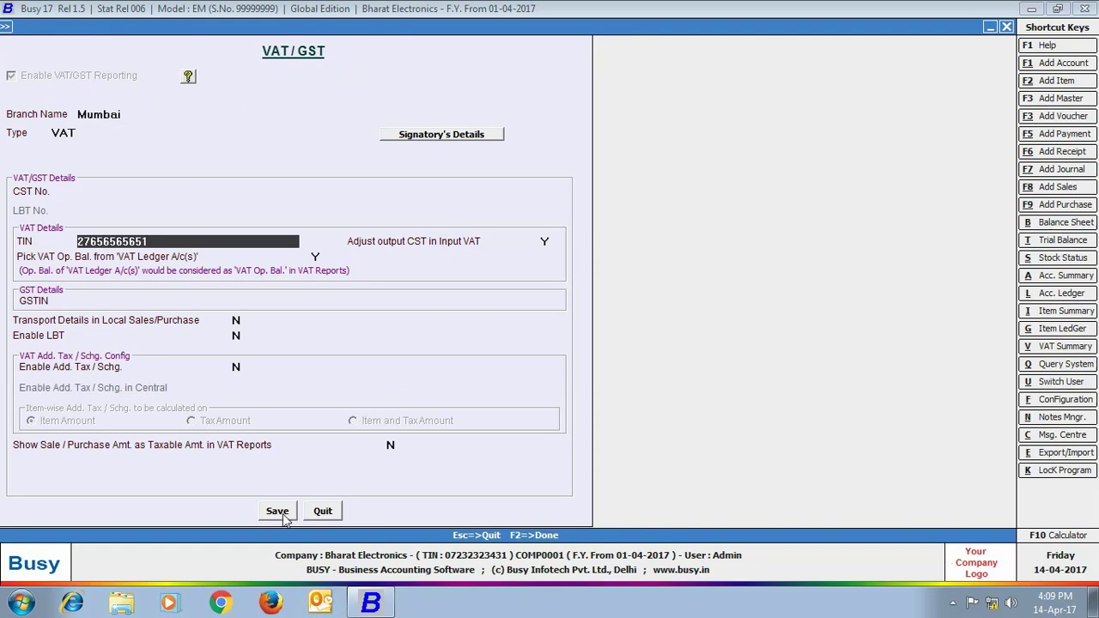
left_click(277, 512)
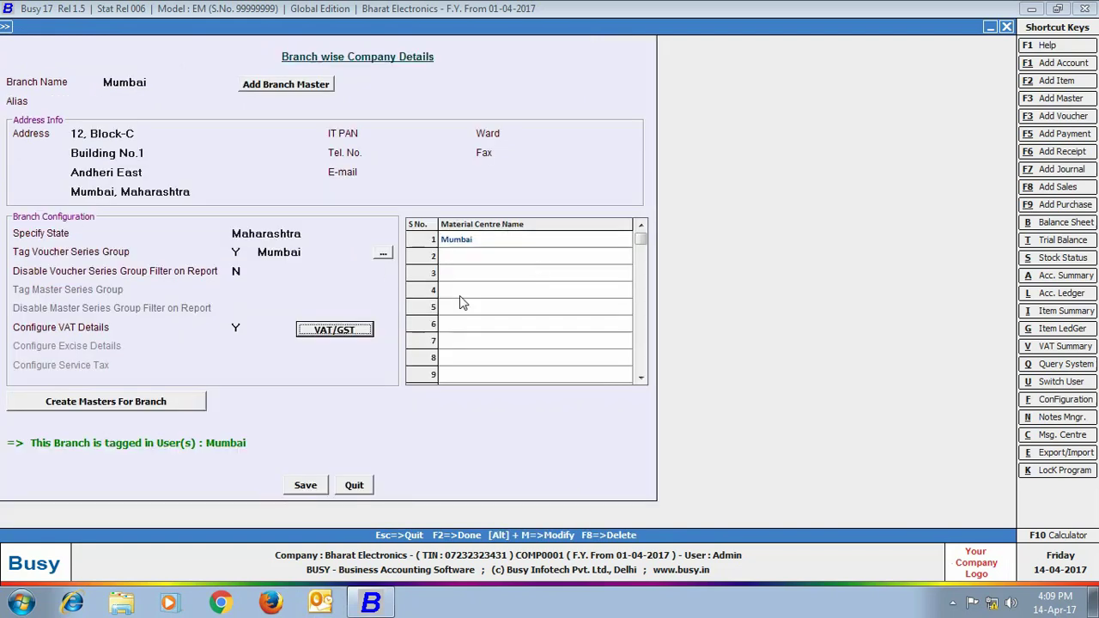
left_click(305, 485)
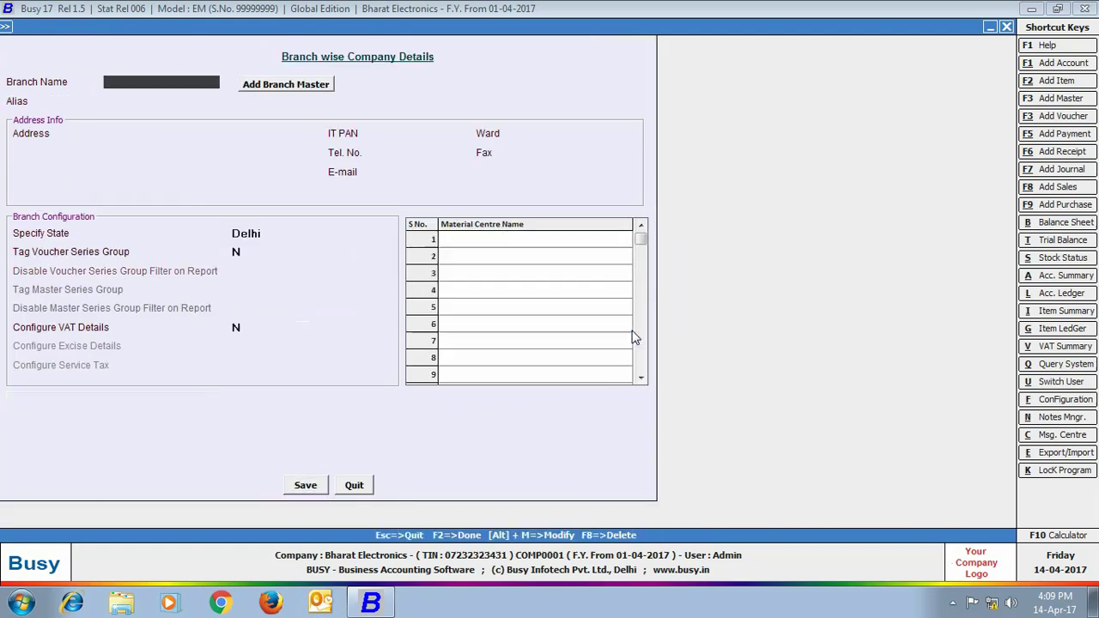
key("Escape")
Confirm enterprise features and tag the VAT-Mumbai account to the Mumbai voucher series group
left_click(317, 389)
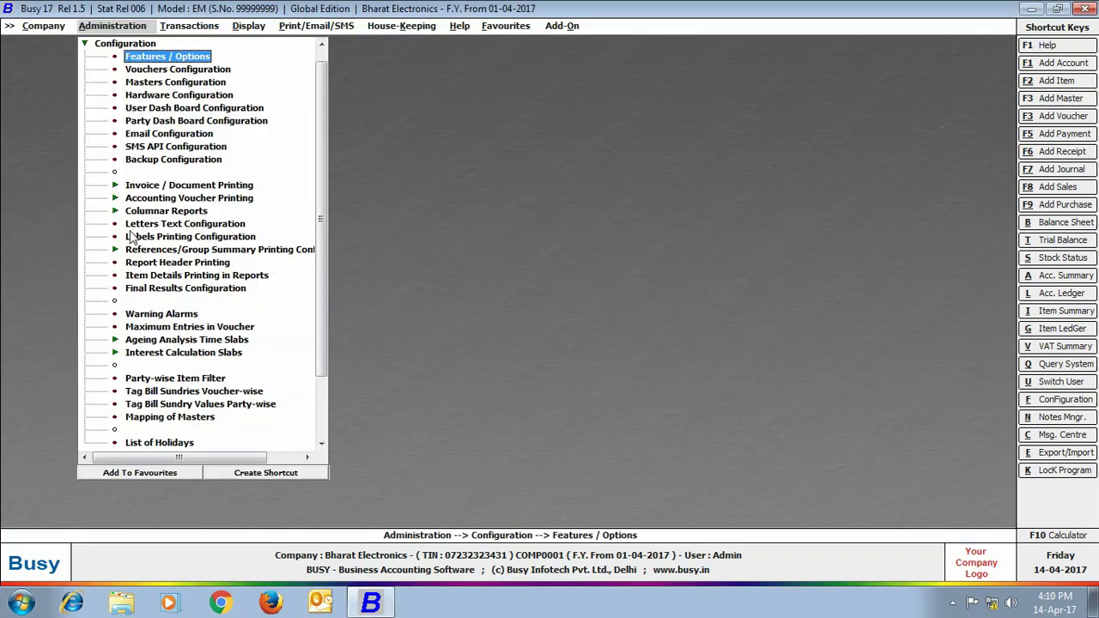
left_click(140, 69)
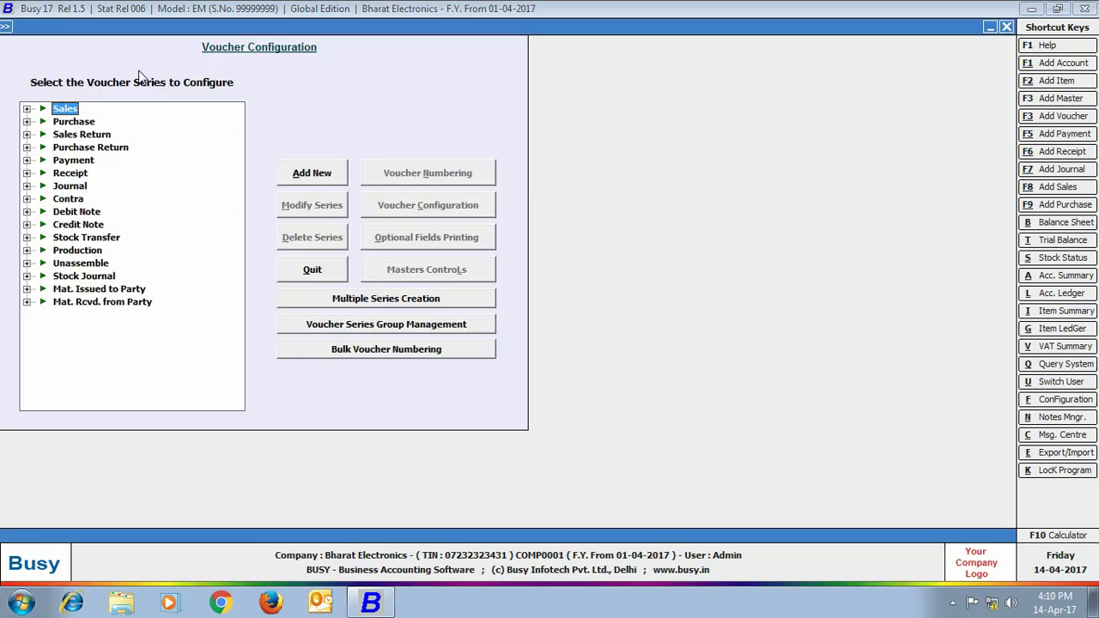
left_click(323, 325)
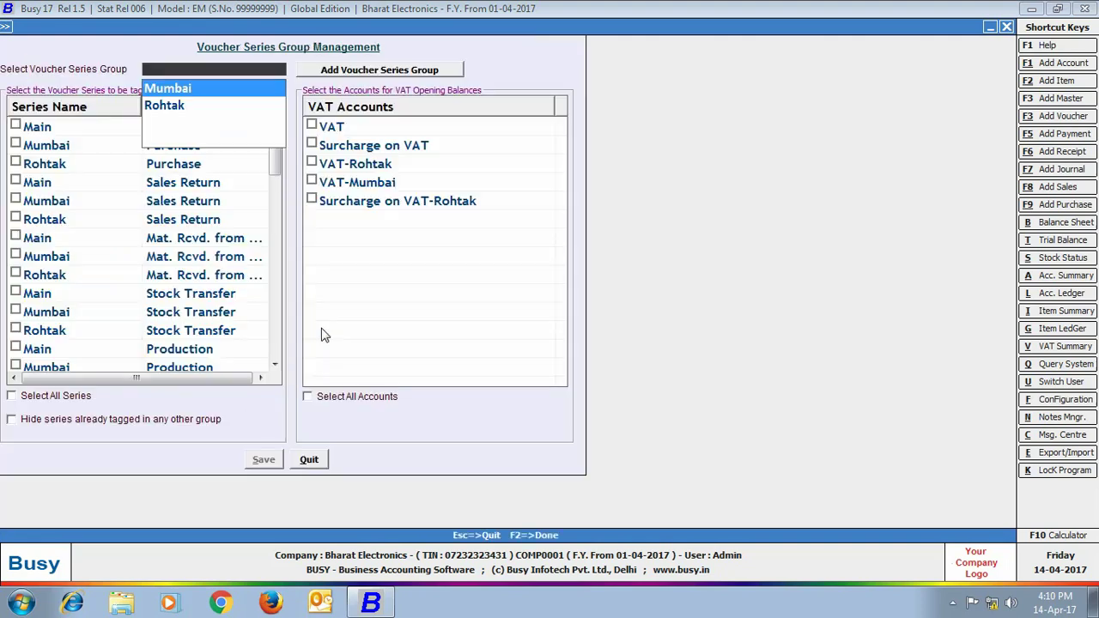
left_click(167, 88)
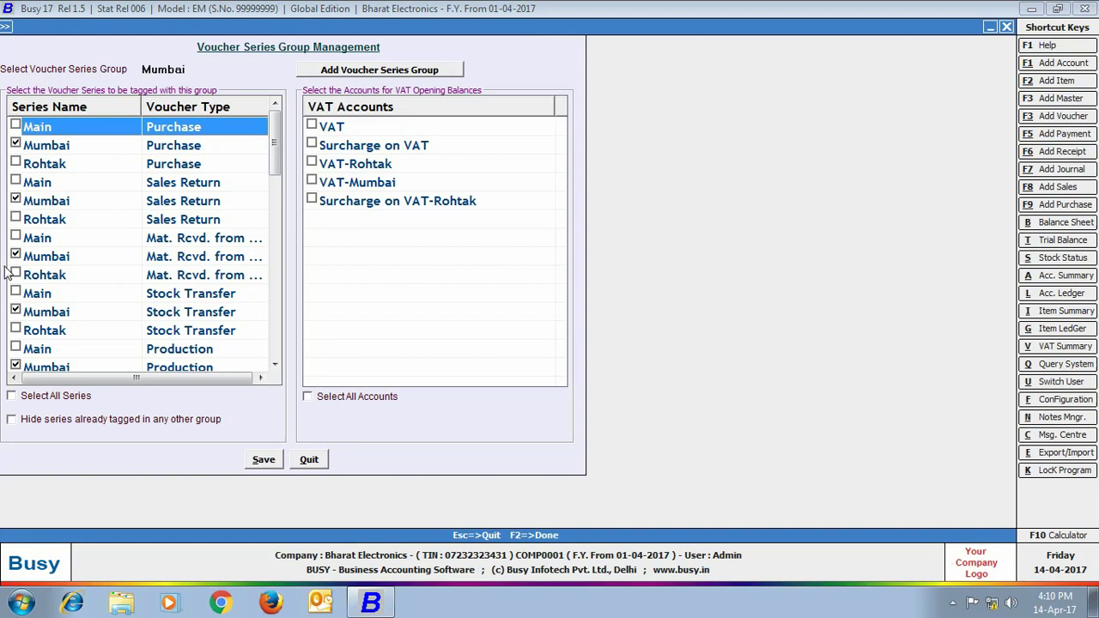
left_click_drag(273, 141, 273, 326)
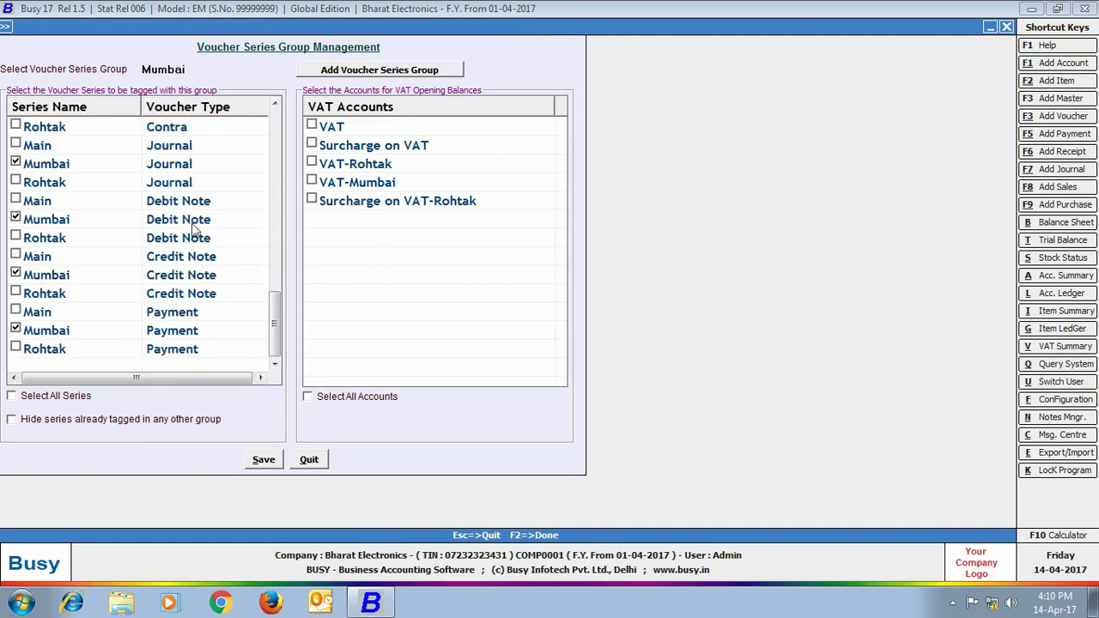
left_click(312, 182)
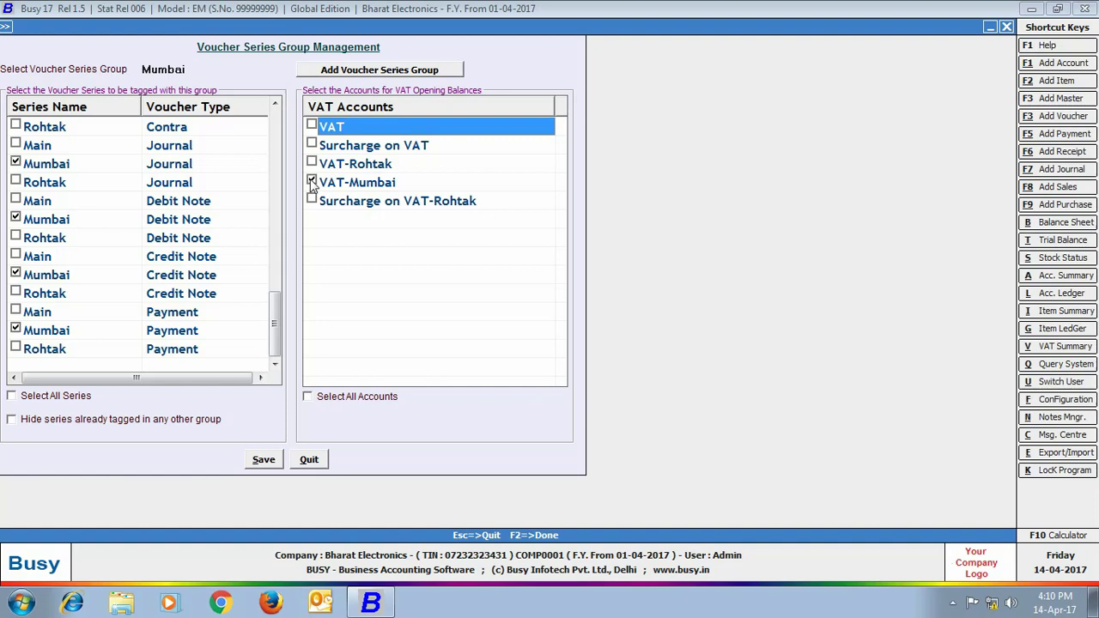
left_click(266, 460)
Tag the VAT-Rohtak account to the Rohtak voucher series group and save
left_click(311, 324)
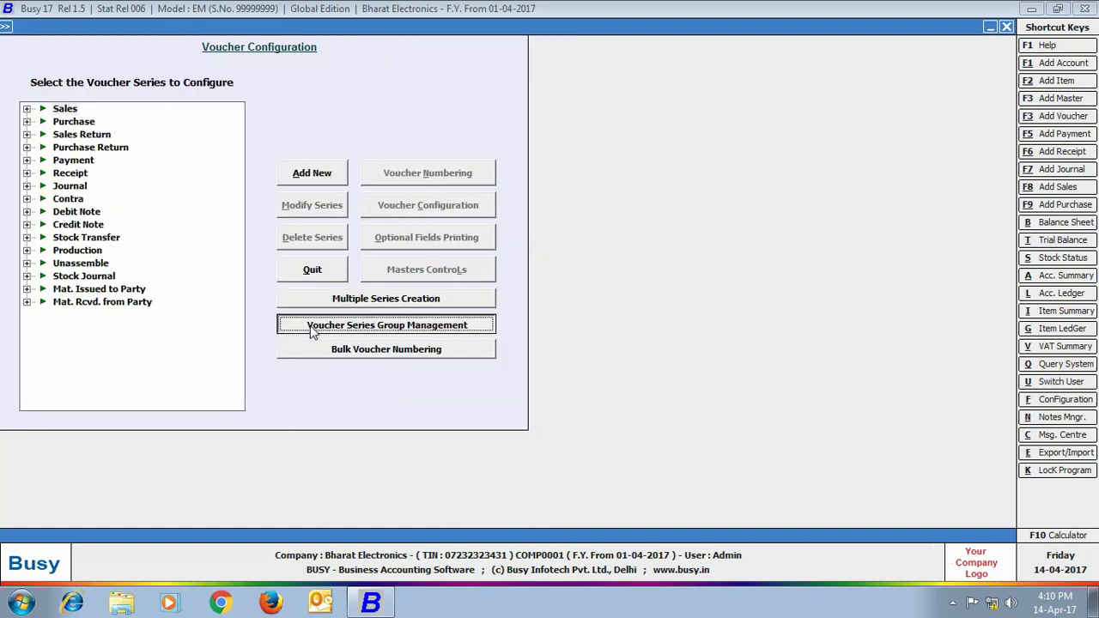
scroll(177, 107, "down", 1)
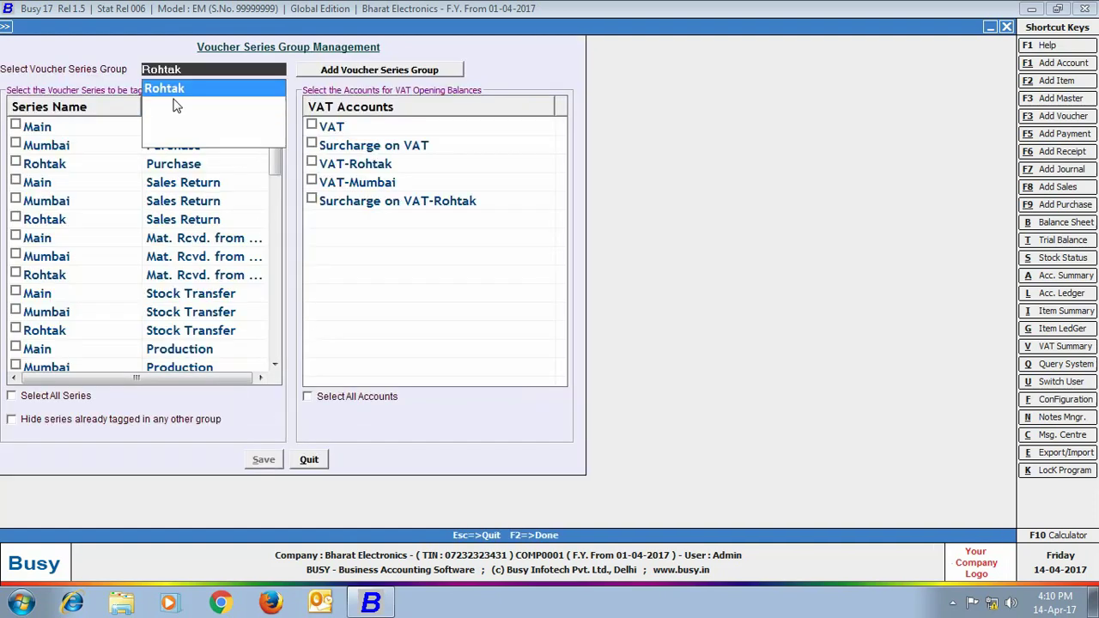
left_click(175, 91)
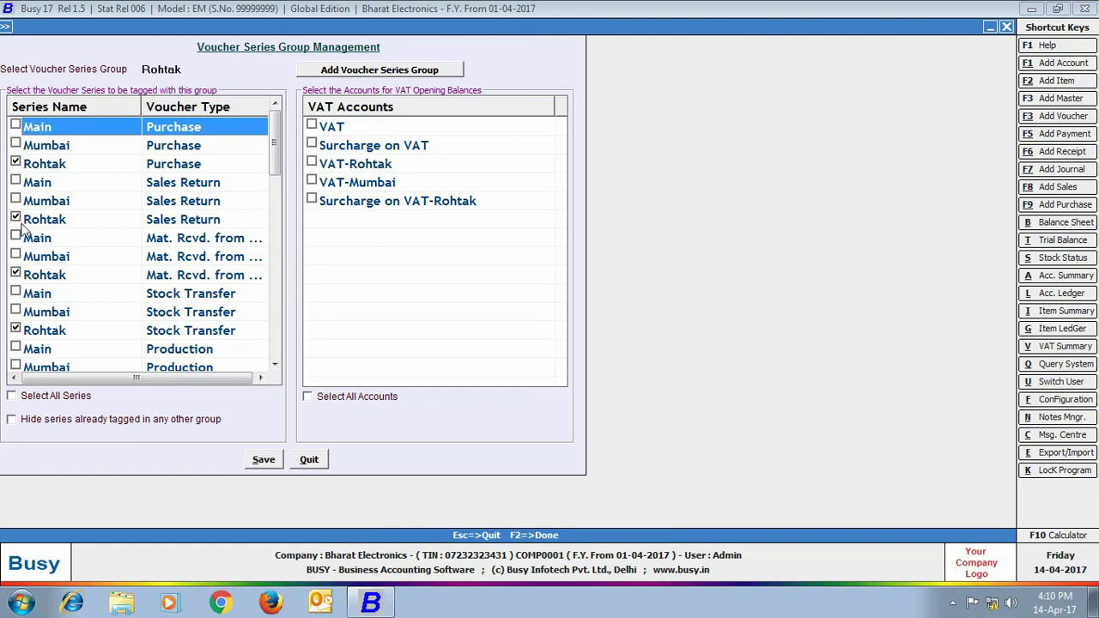
left_click(313, 165)
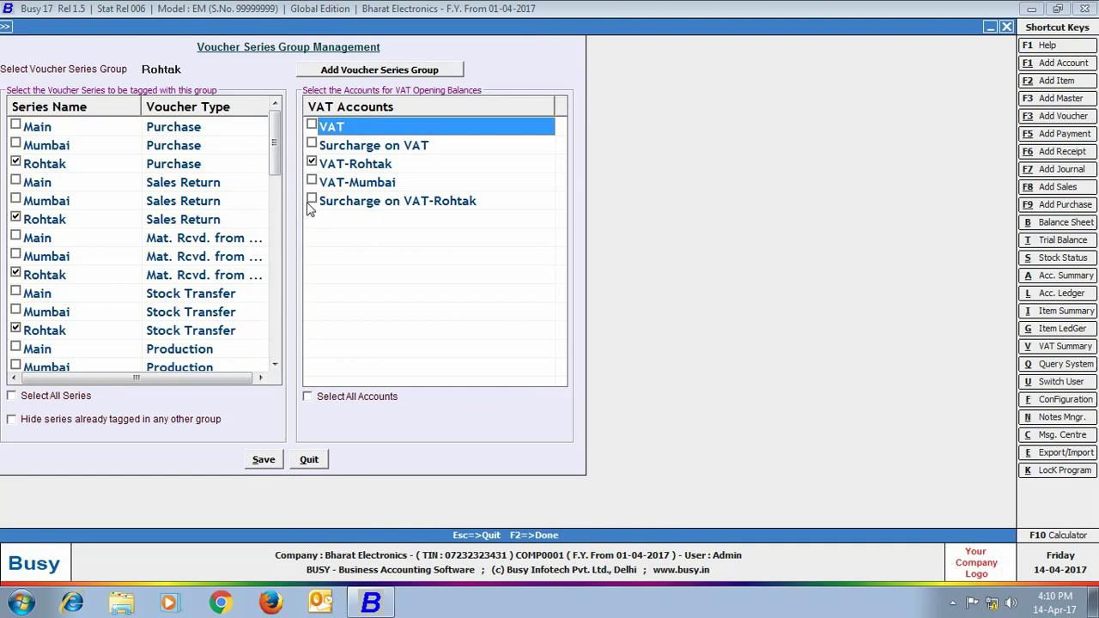
left_click(254, 464)
left_click(1006, 27)
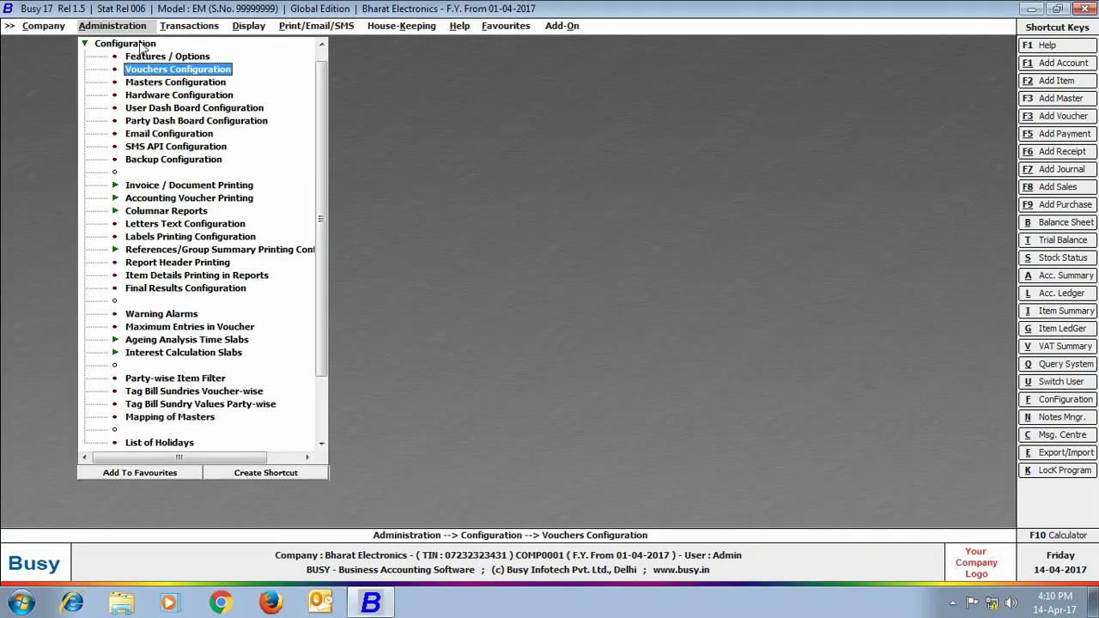
left_click(125, 56)
left_click(107, 69)
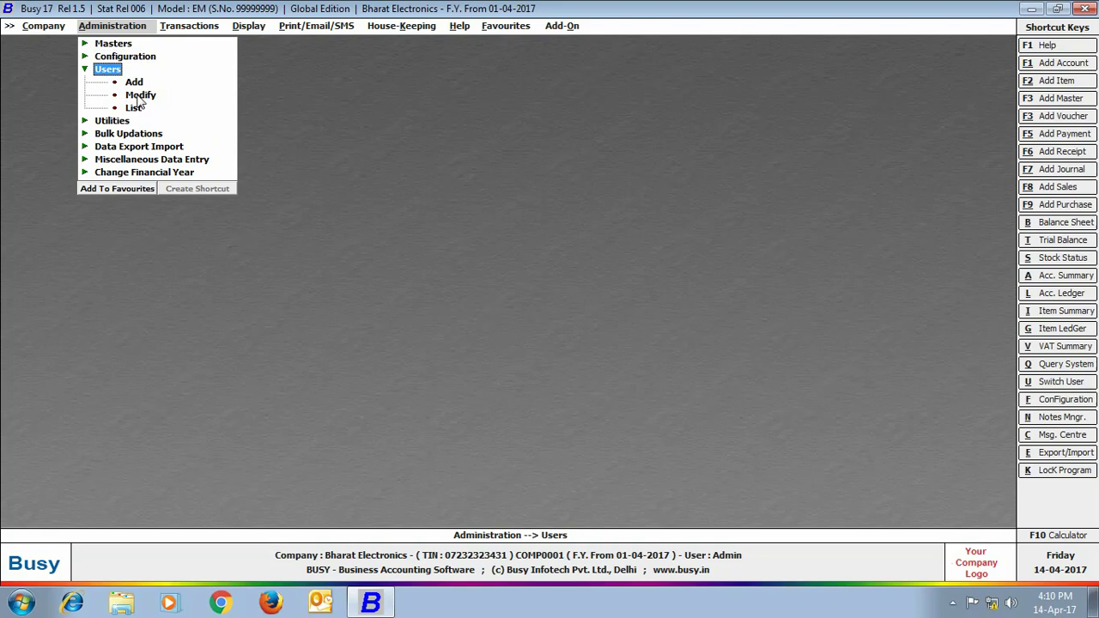
left_click(140, 95)
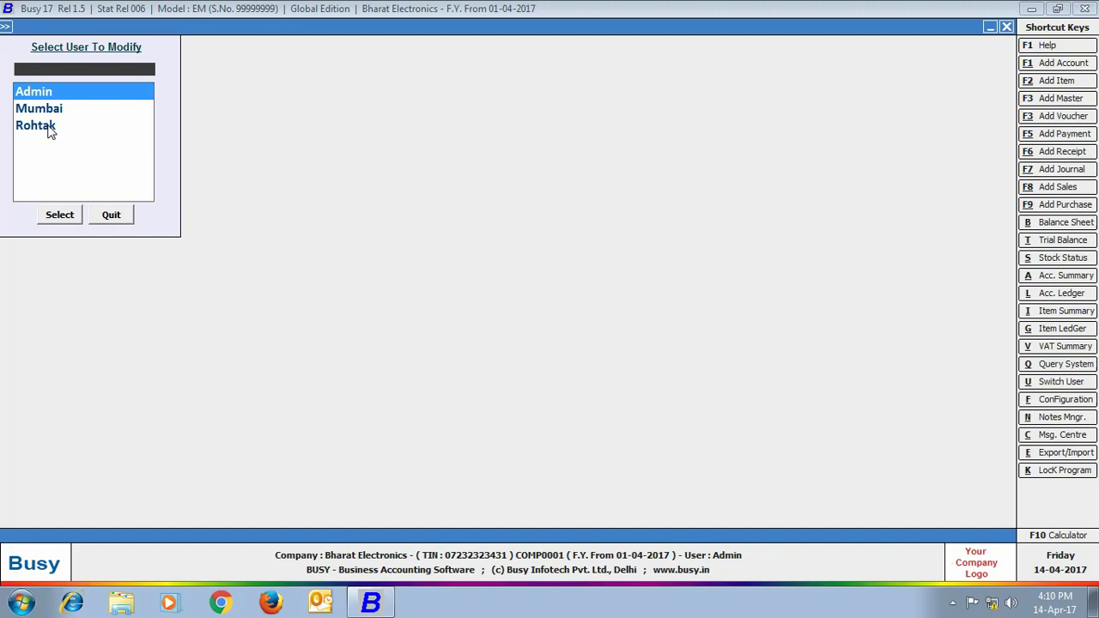
double_click(45, 109)
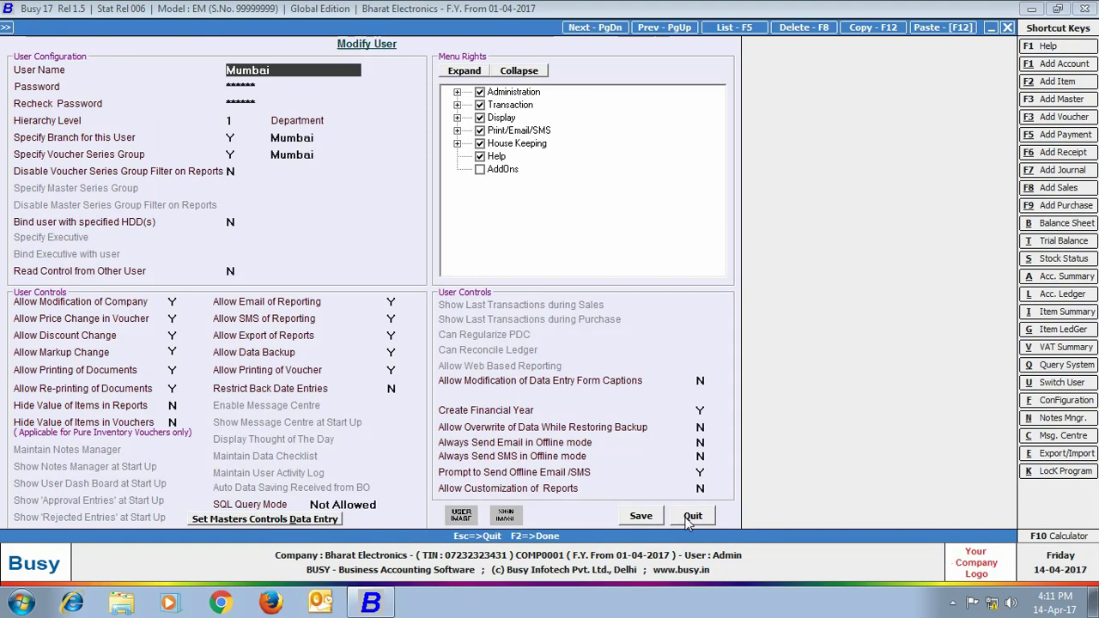
left_click(693, 517)
left_click(111, 216)
left_click(112, 44)
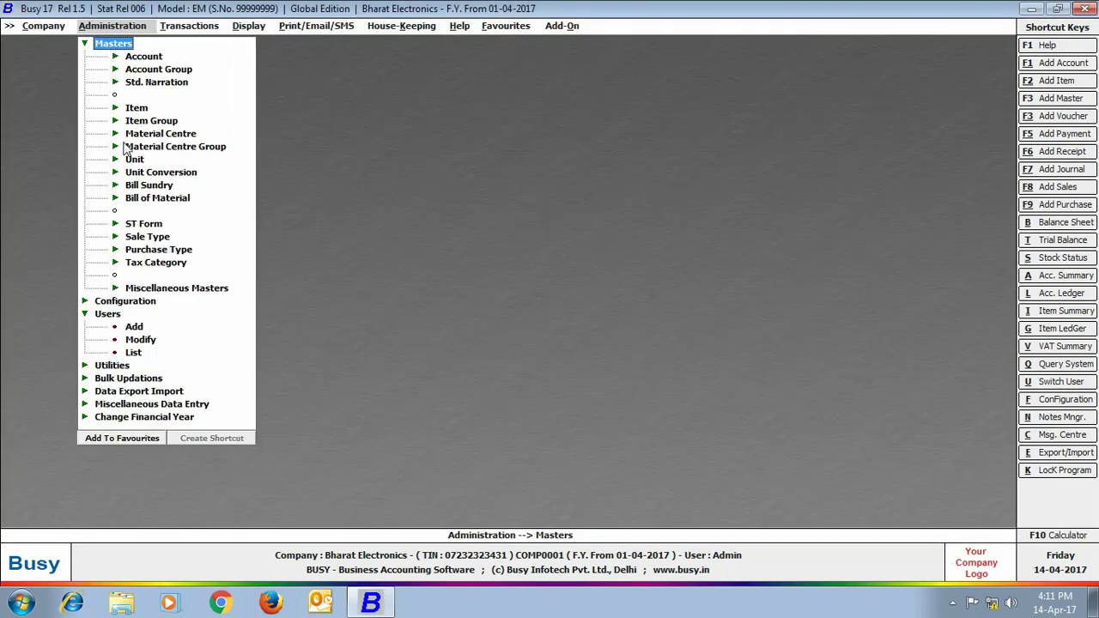
left_click(189, 135)
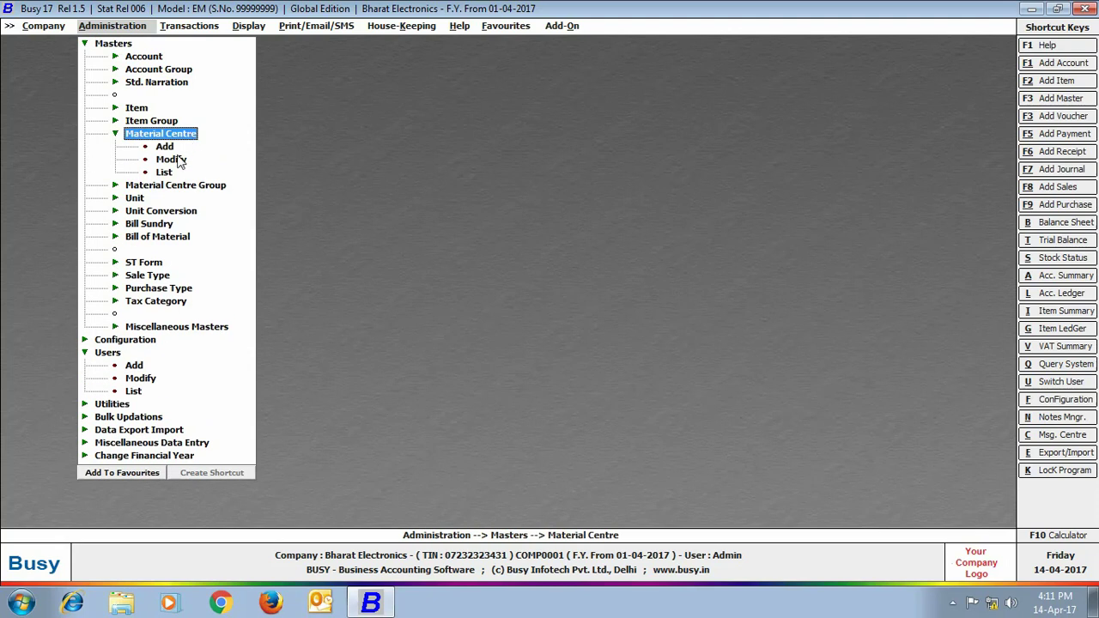
left_click(178, 157)
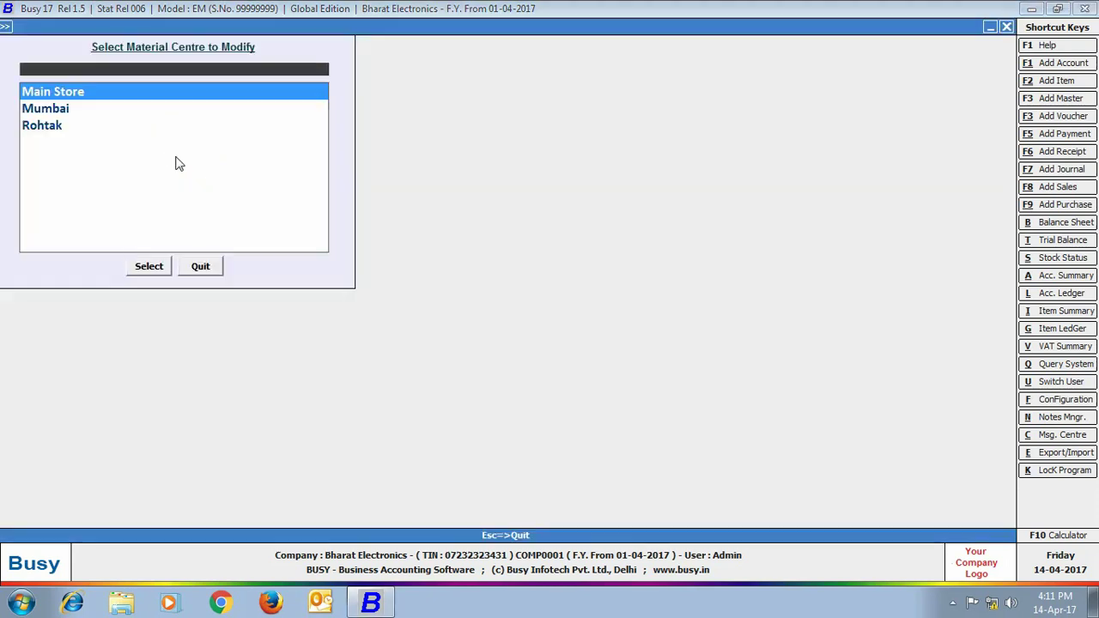
double_click(65, 111)
key("Return")
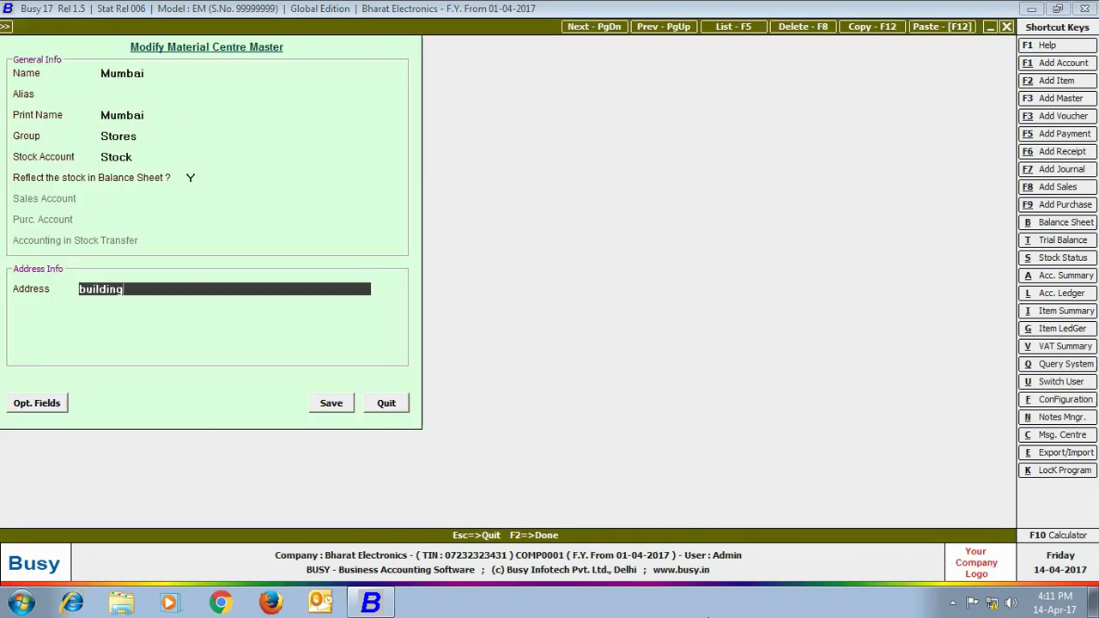
key("Return")
key("Return")
key("Return")
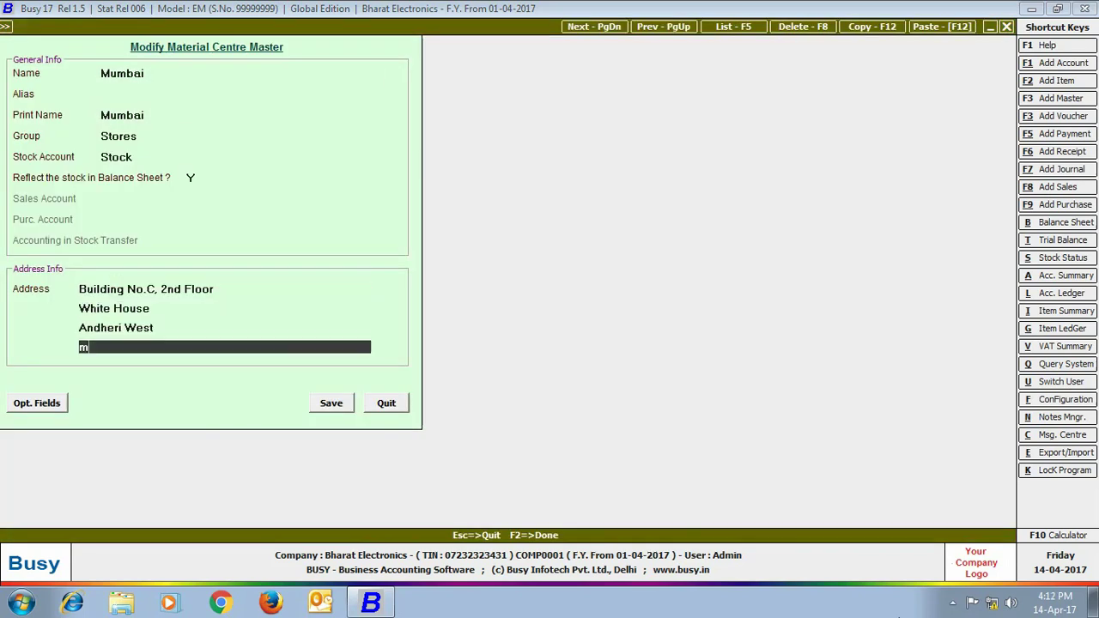
key("Return")
key("Return")
double_click(47, 109)
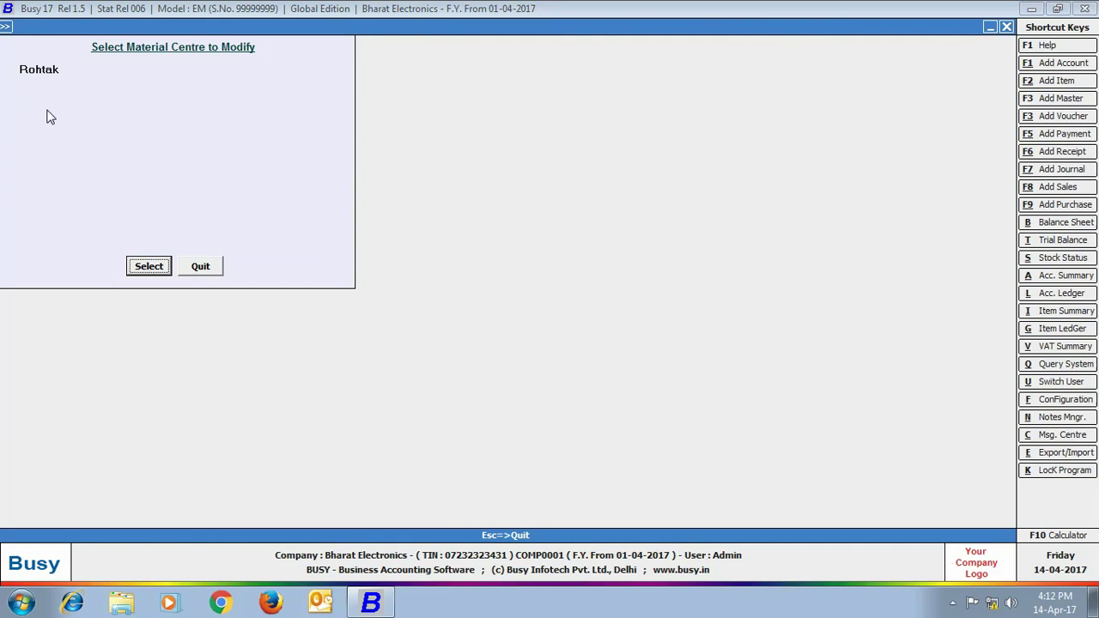
left_click(147, 262)
left_click(98, 296)
key("Return")
key("Return")
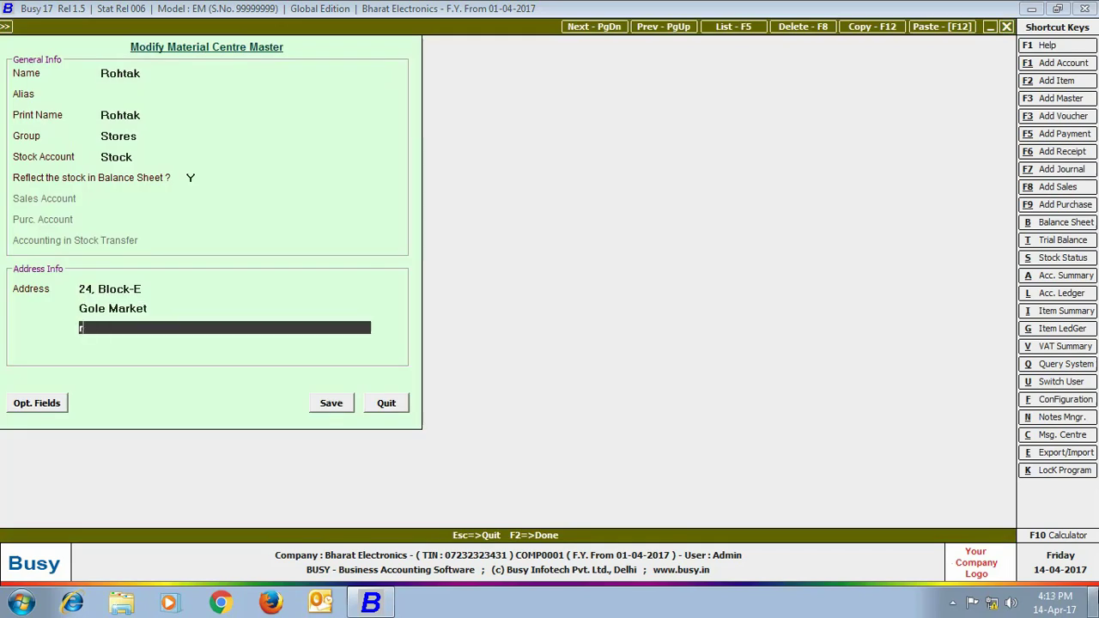
key("Return")
key("Return")
key("Return")
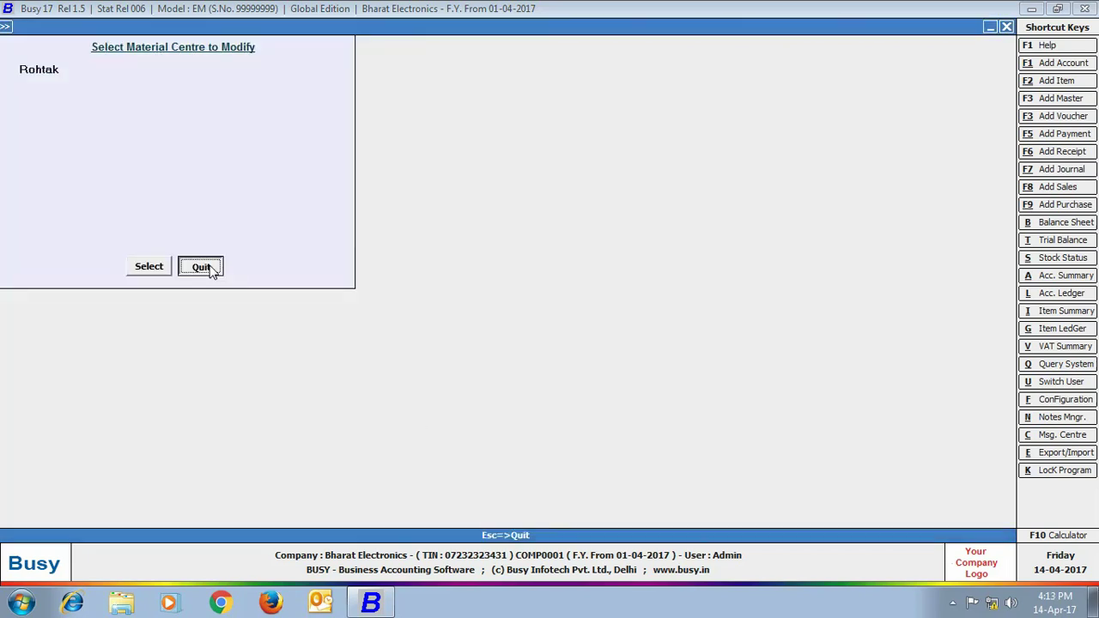
left_click(210, 268)
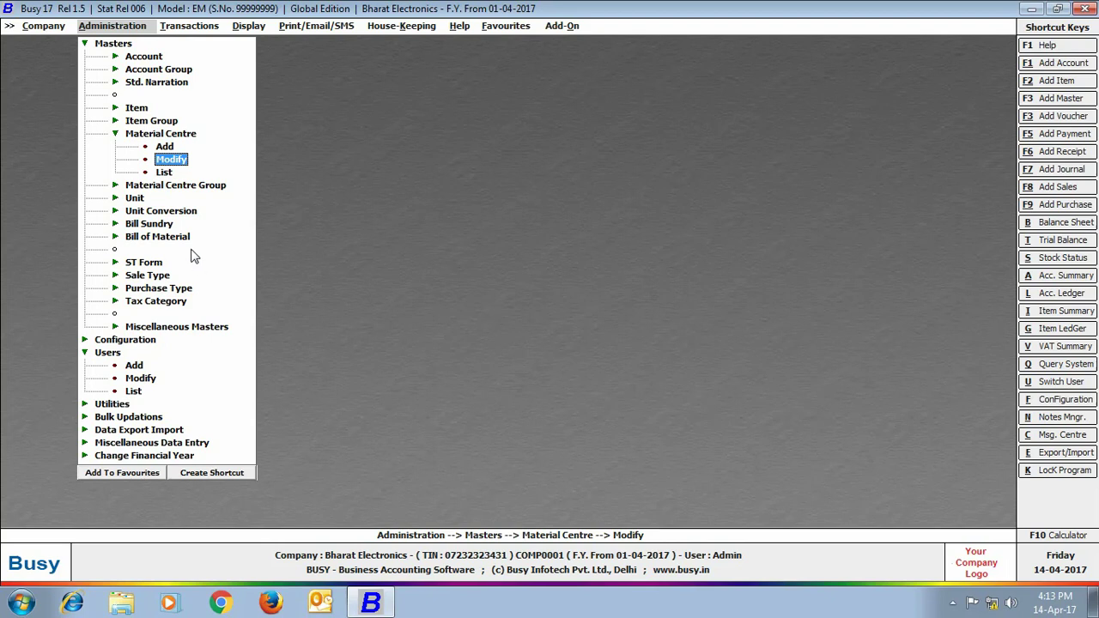
left_click(118, 44)
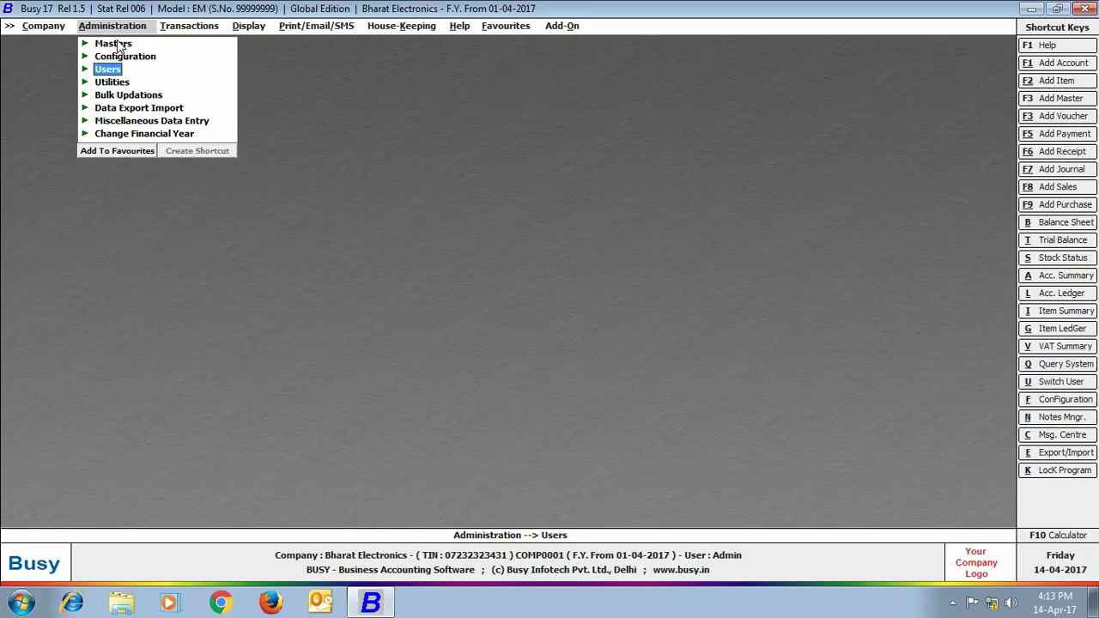
left_click(111, 43)
Create account Star Traders under Sundry Debtors with Maintain Branchwise Op. Bals. set to Y
left_click(144, 56)
left_click(164, 70)
type("Star Traders")
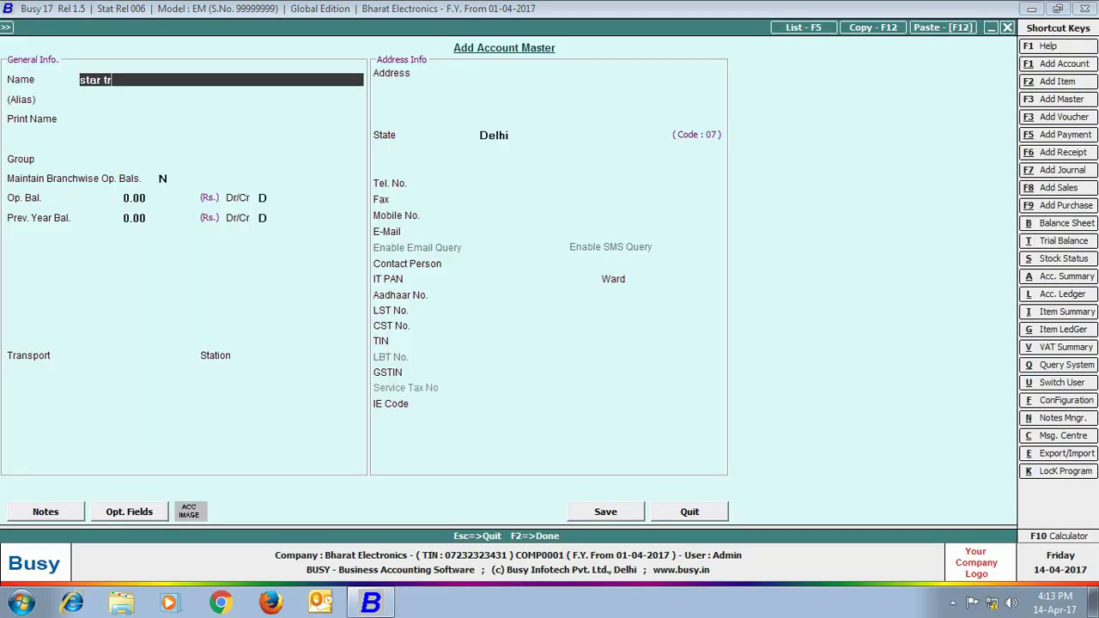
key("Return")
key("Return")
key("Return")
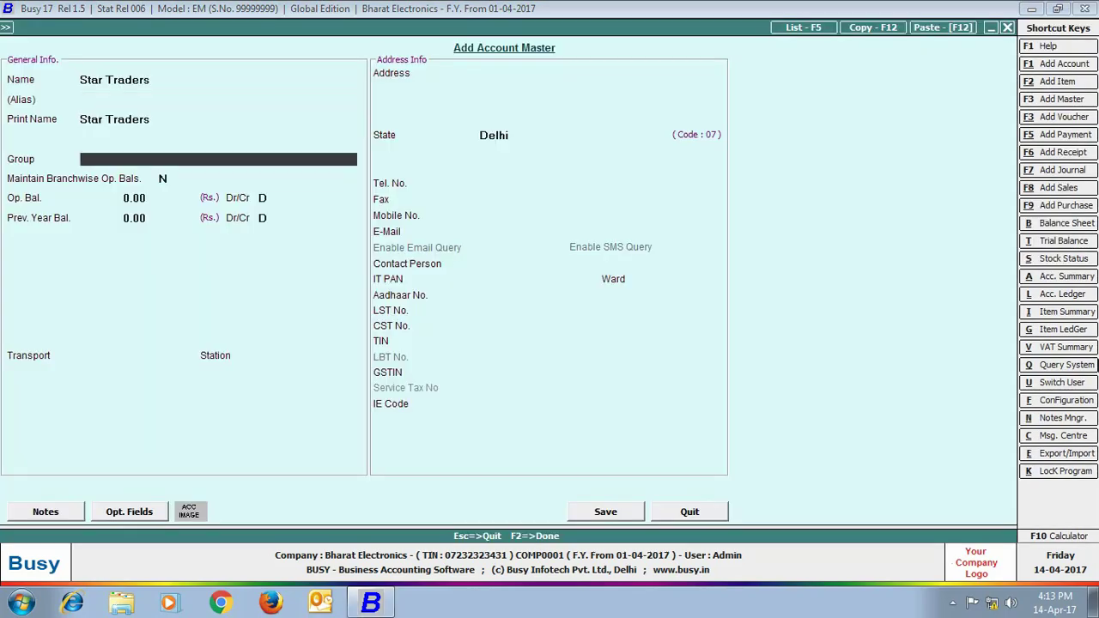
type("sundr")
key("Return")
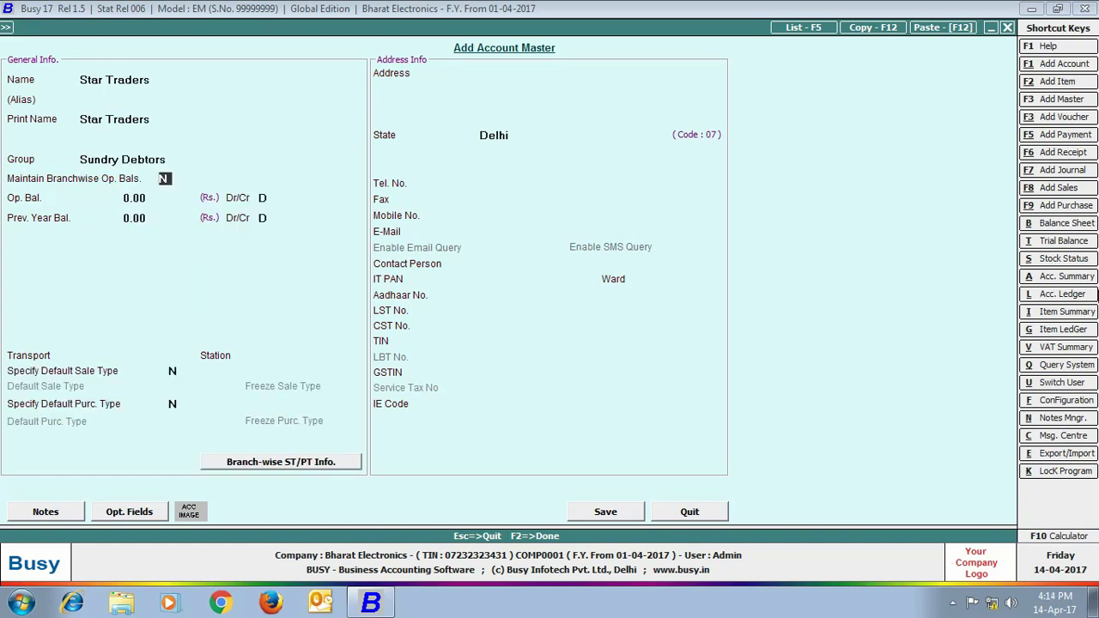
type("y")
key("Return")
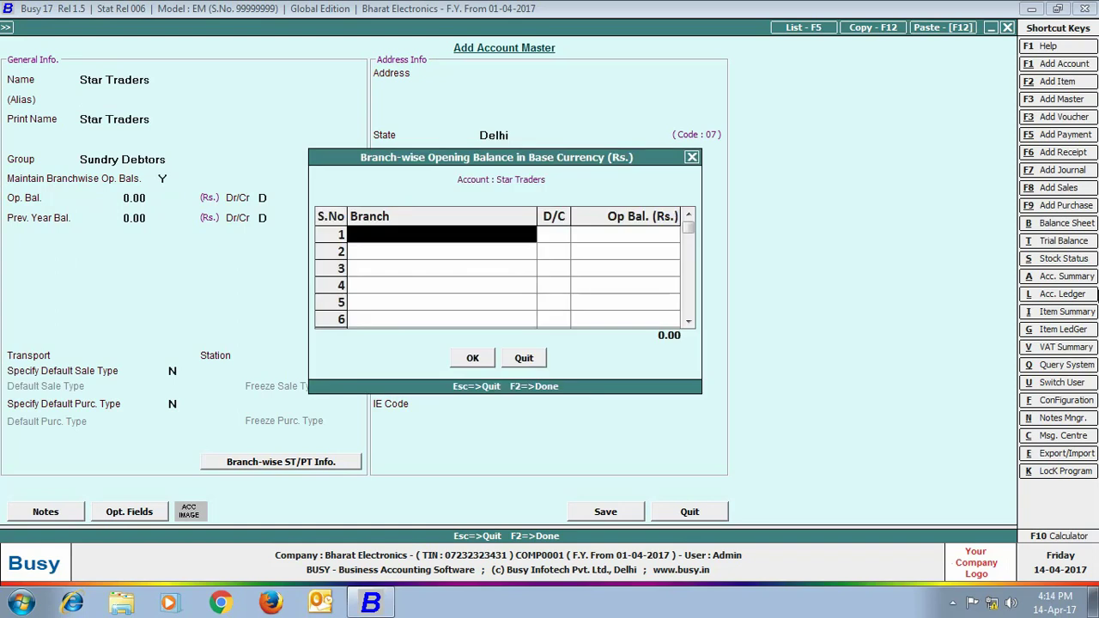
Enter debit opening balances of 1,15,000 for Rohtak and 95,000 for Mumbai, then save
type("rohta")
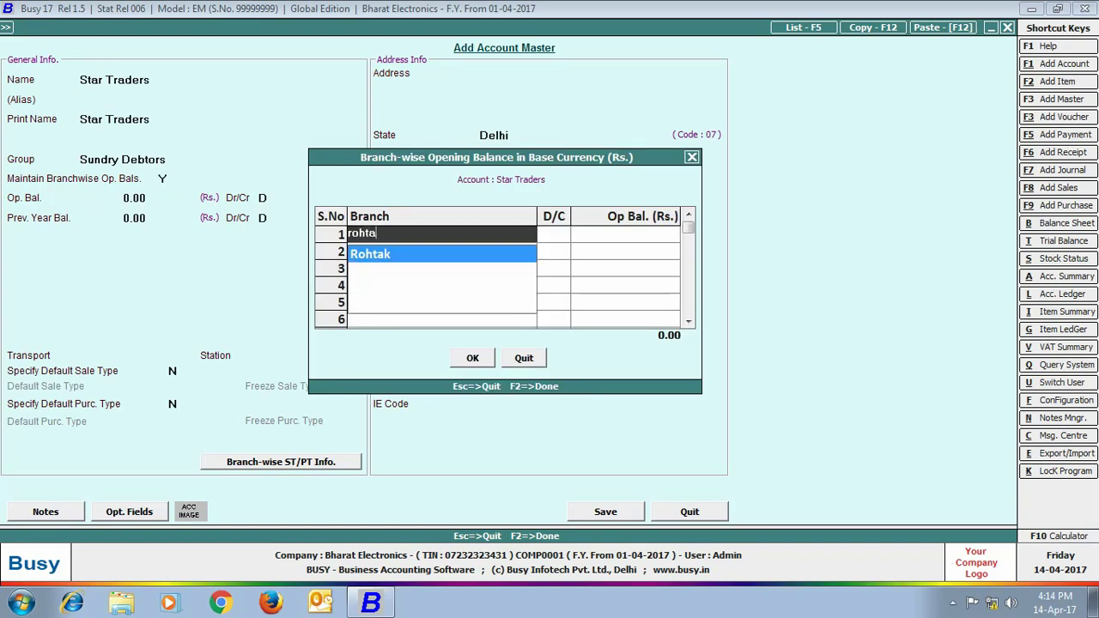
key("Return")
key("Return")
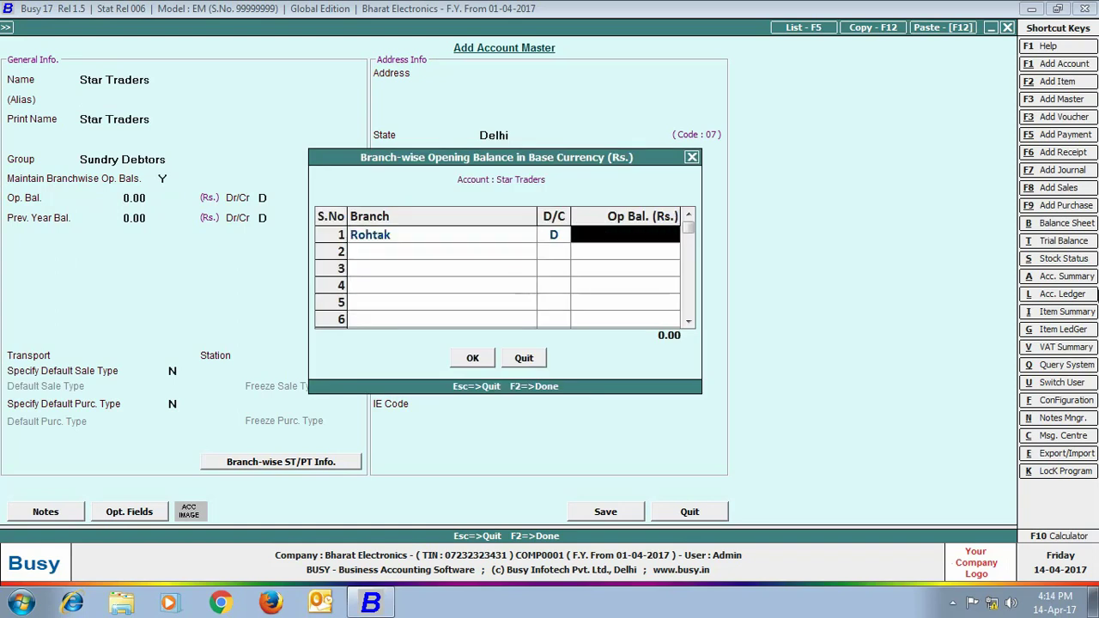
type("115000")
key("Return")
type("mu")
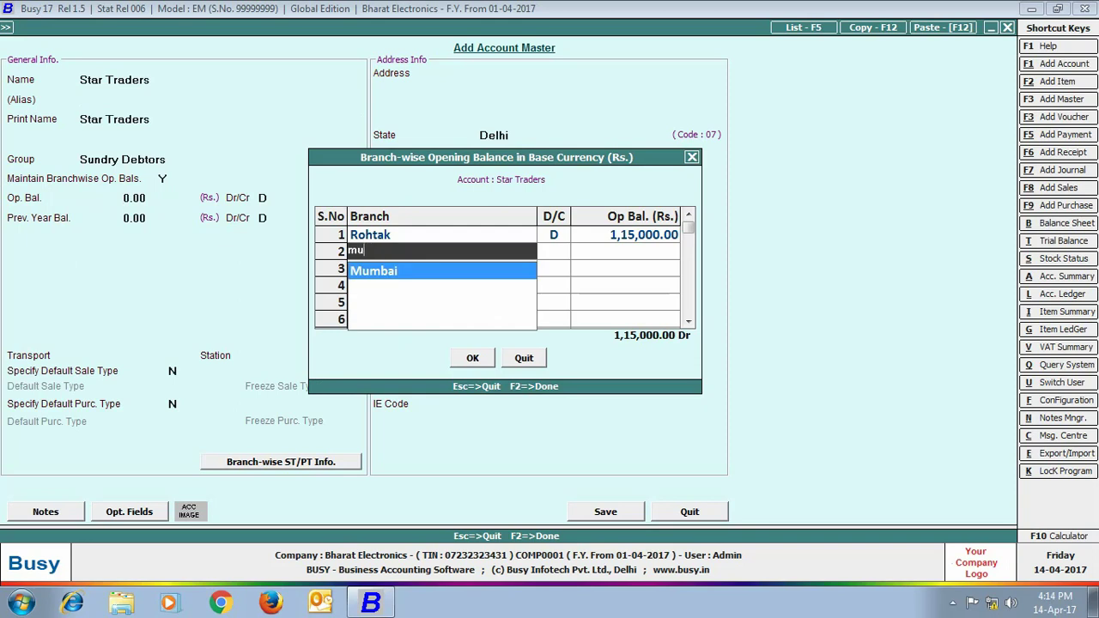
key("Return")
key("Return")
type("95000")
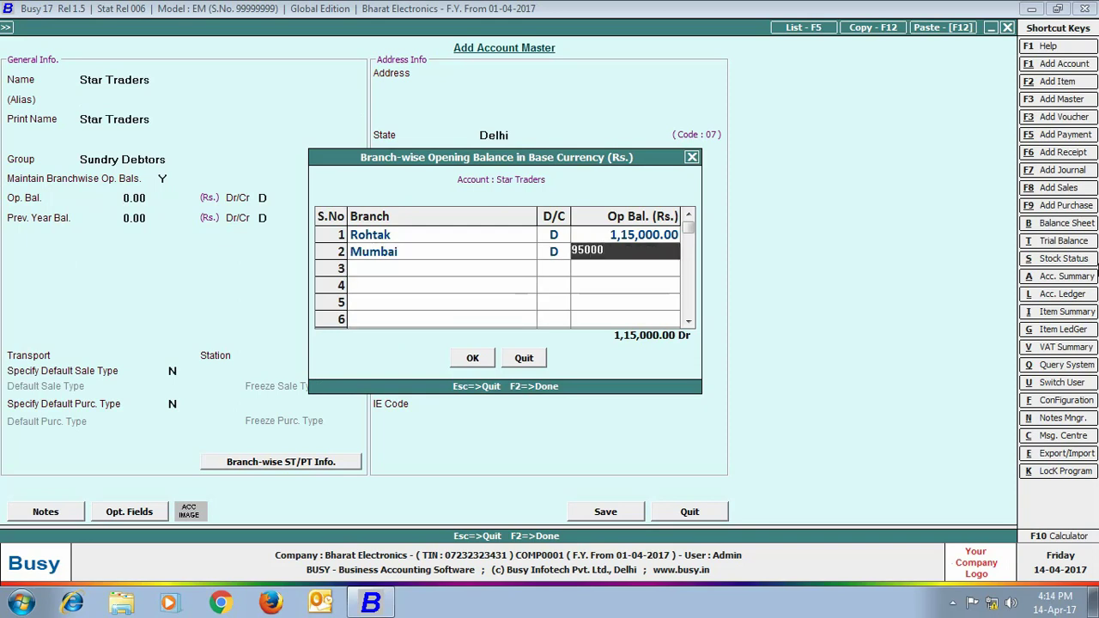
key("Return")
left_click(472, 358)
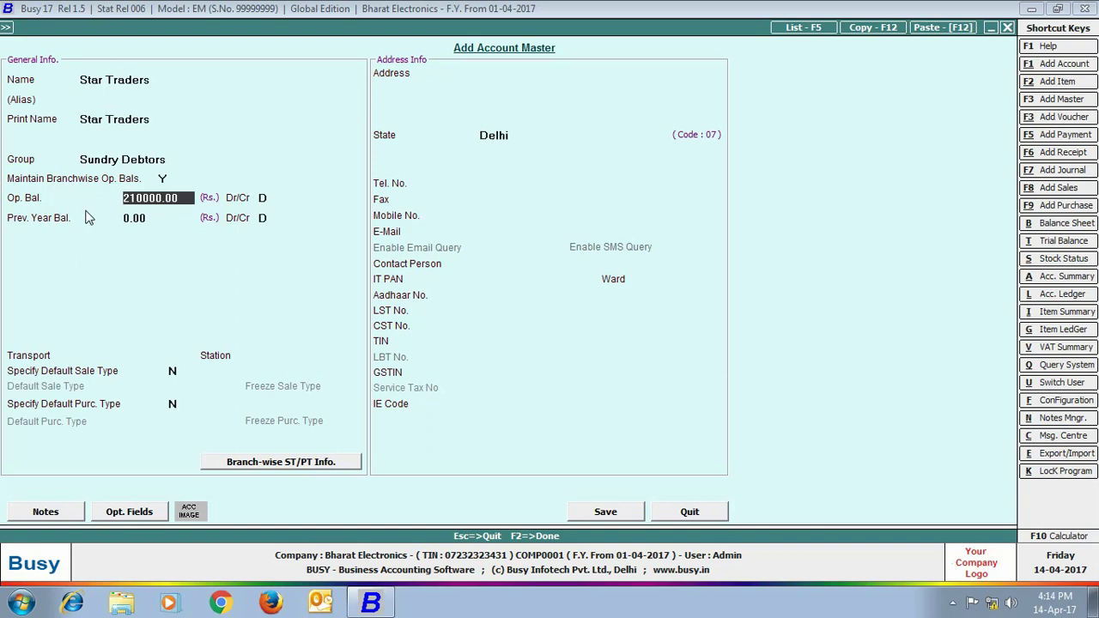
key("F2")
Name a new account 'Aastha Enterprises - Rohtak' and place it under Sundry Debtors
type("aastha enterprises - r")
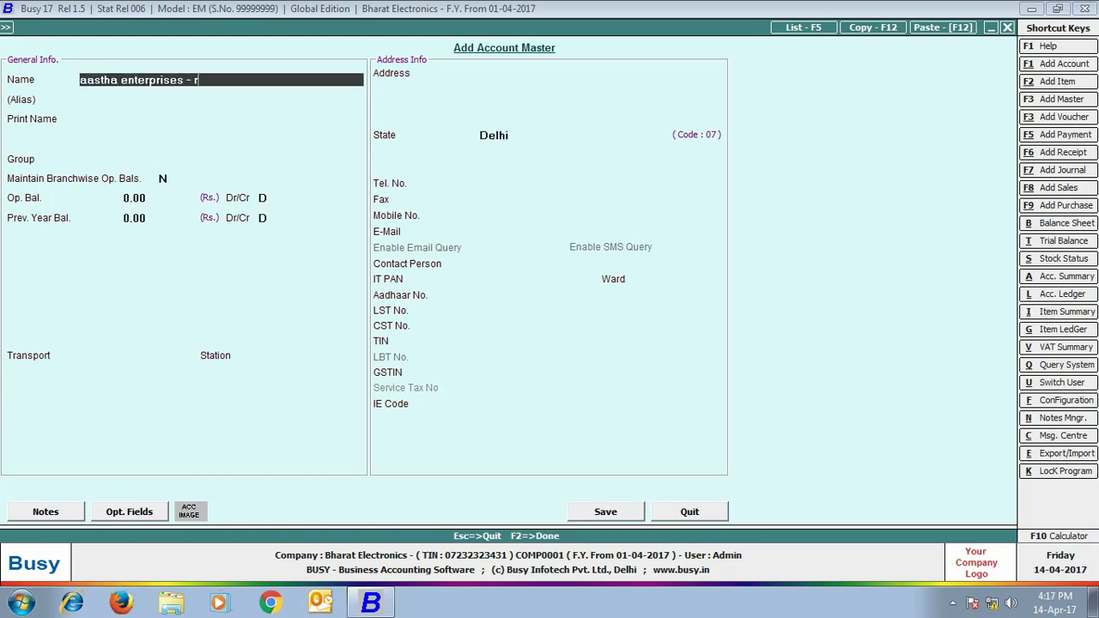
type("ohtak")
key("Return")
key("Return")
key("Return")
type("sund")
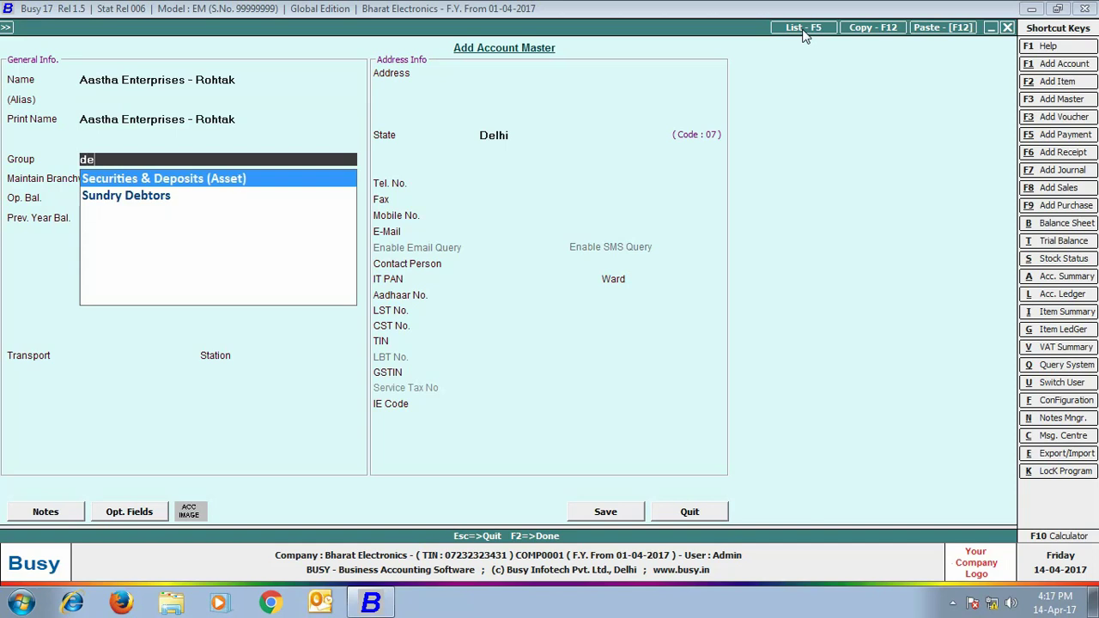
key("Return")
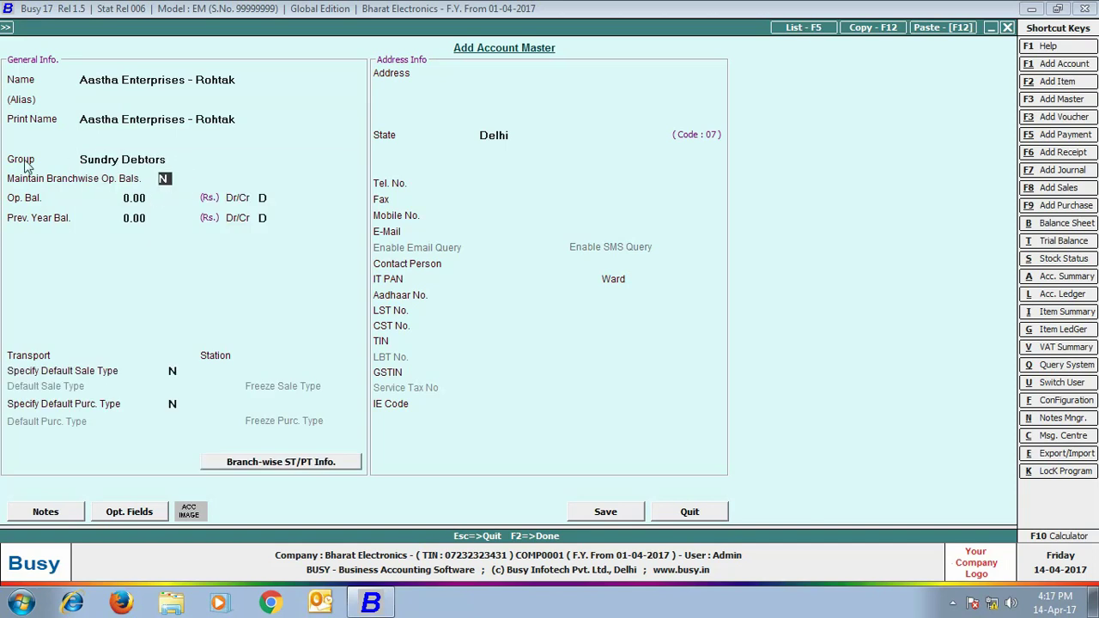
Enter Aastha's Rohtak, Haryana address, set state Haryana and its TIN, then save it
left_click(500, 69)
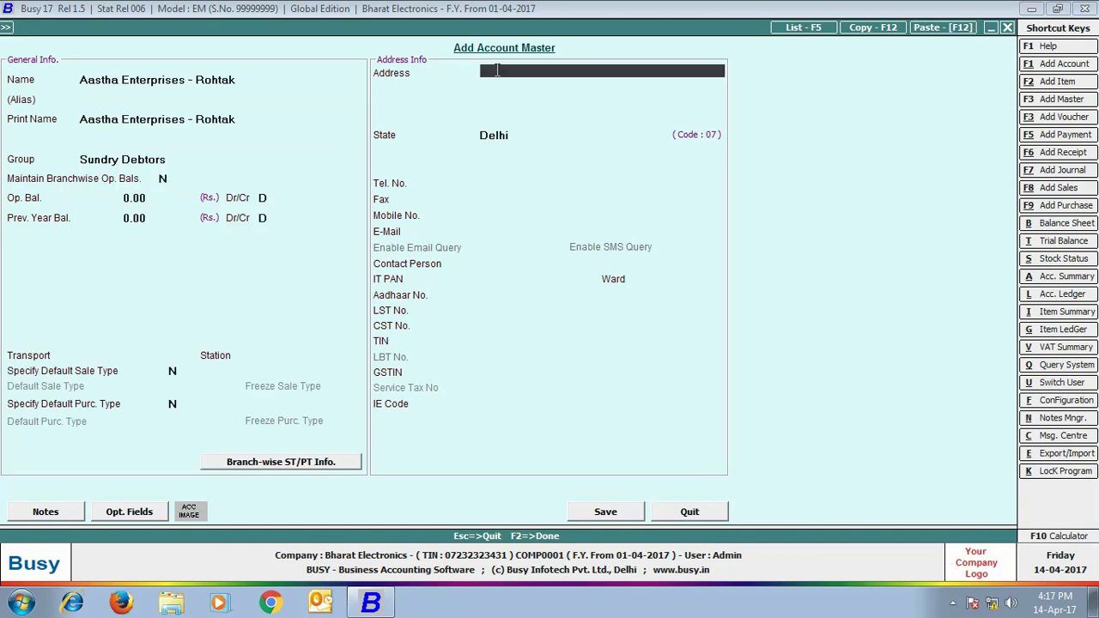
key("Return")
key("Return")
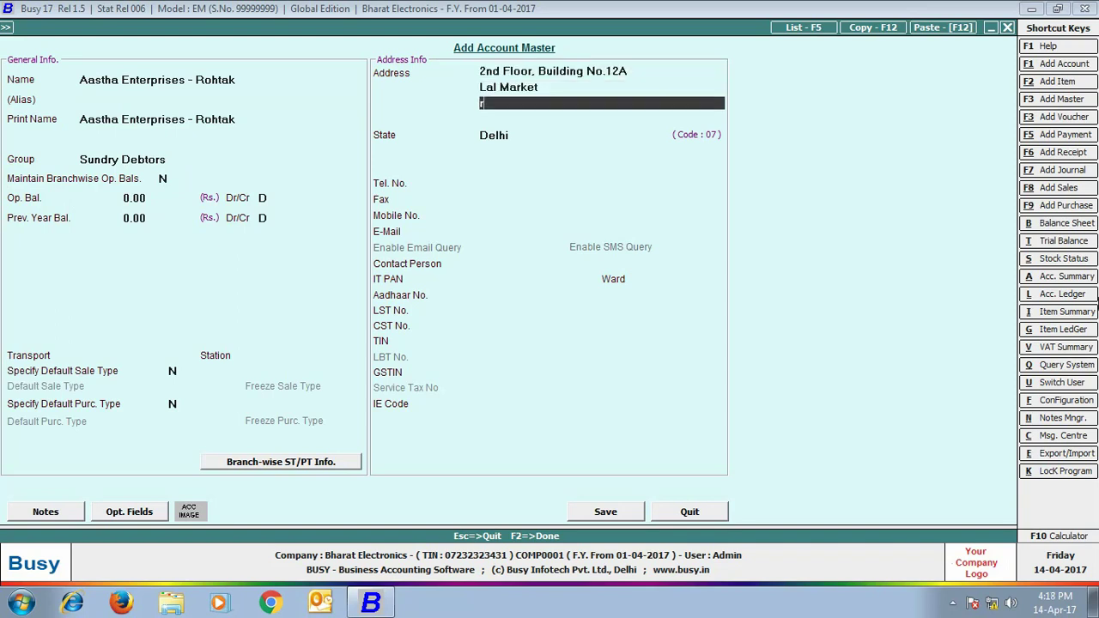
key("Return")
key("Return")
key("Return")
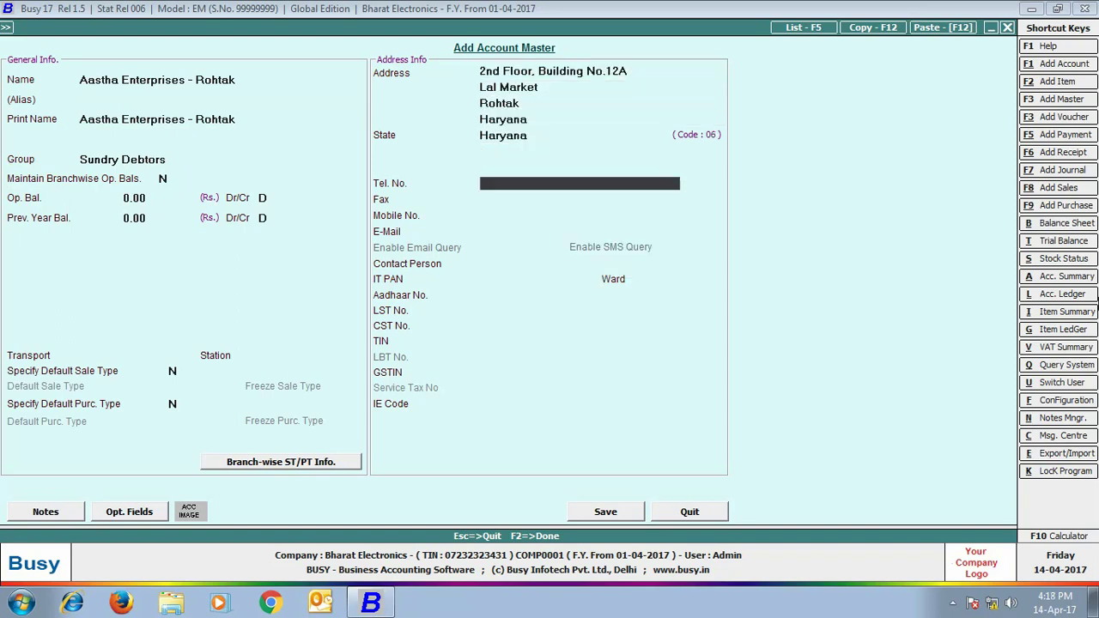
key("Return")
key("Return")
key("Return")
key("Return")
key("Return")
key("Return")
key("Return")
key("Return")
key("Return")
key("Return")
key("F2")
Create the 'Om Traders - Mumbai' account under Sundry Debtors and begin its address
type("Om traders - mumbai")
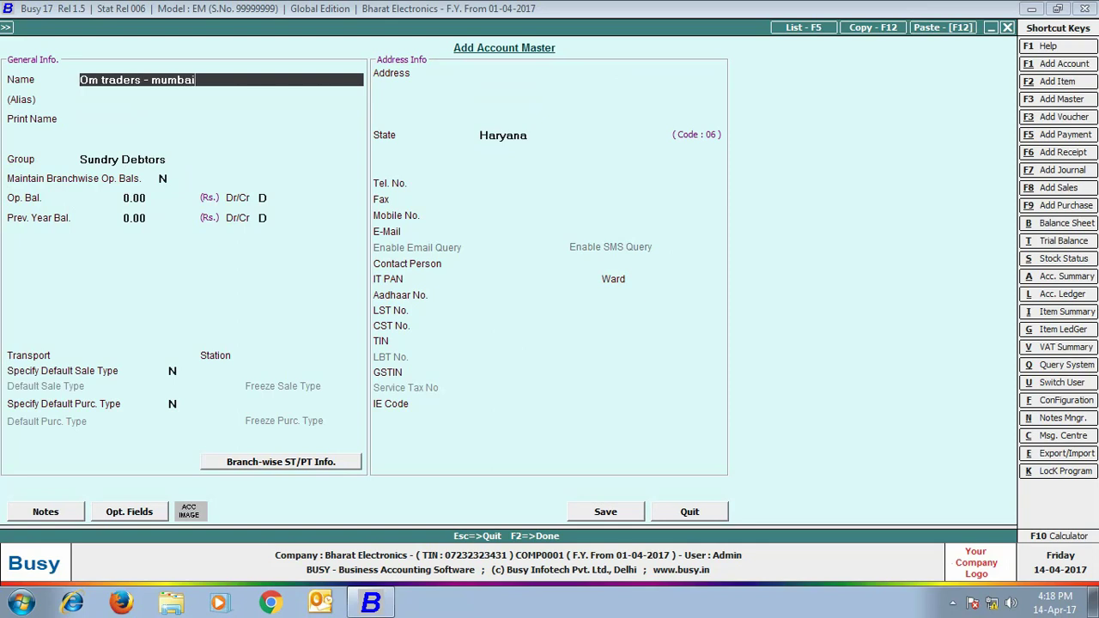
key("Return")
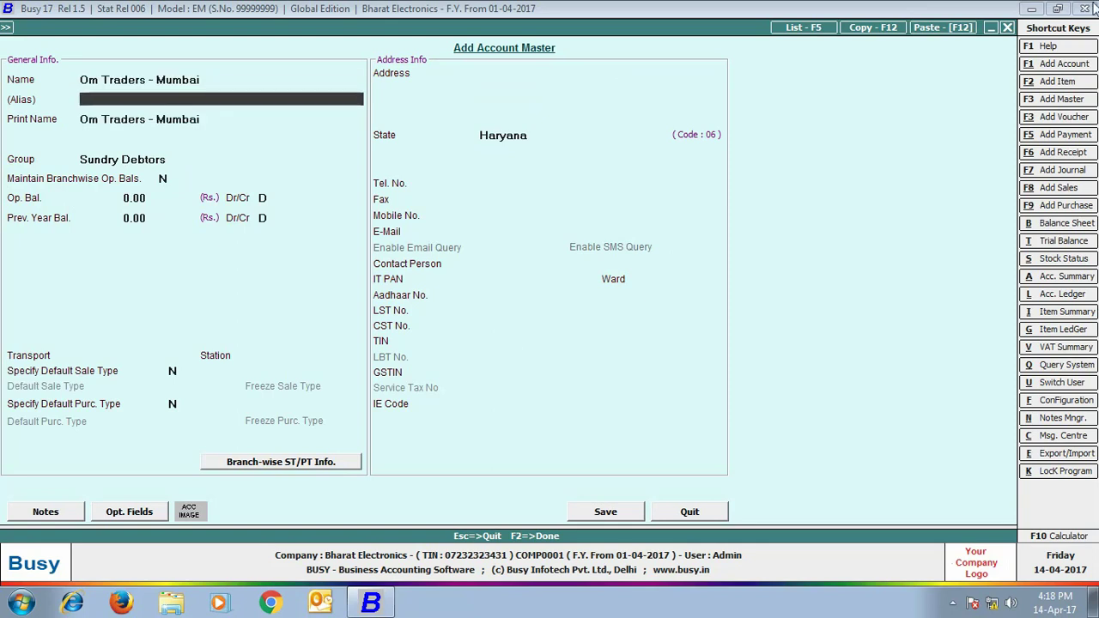
key("Return")
key("Return")
key("Return")
left_click(471, 71)
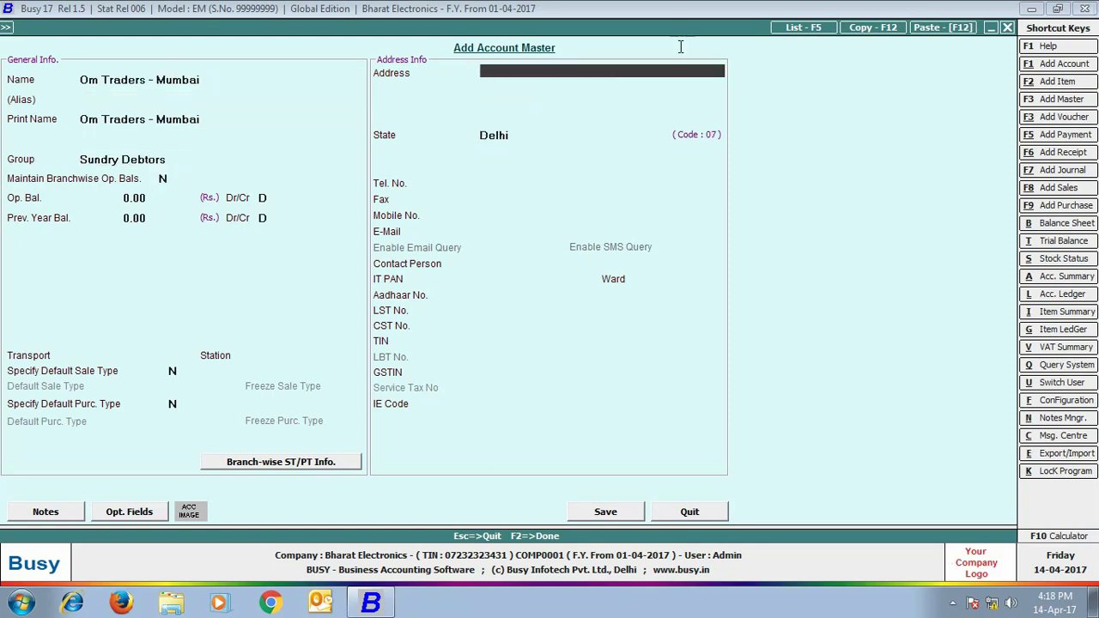
Complete the Mumbai, Maharashtra address, set state Maharashtra and the TIN, save and close
key("Return")
type("andheri east")
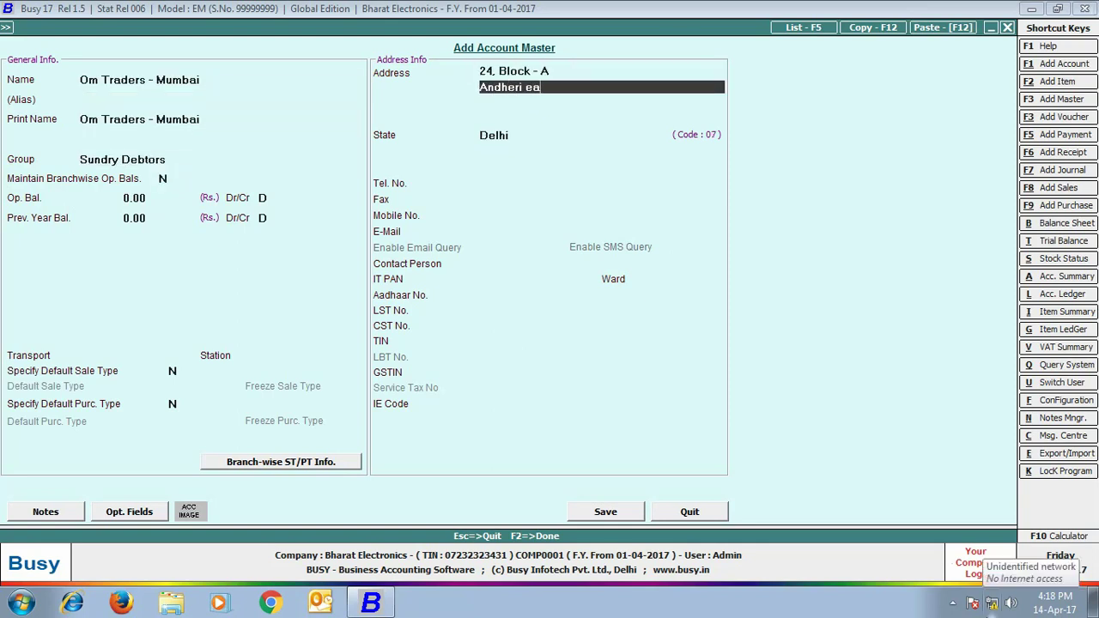
key("Return")
type("mumbai")
key("Return")
type("maharashtra")
key("Return")
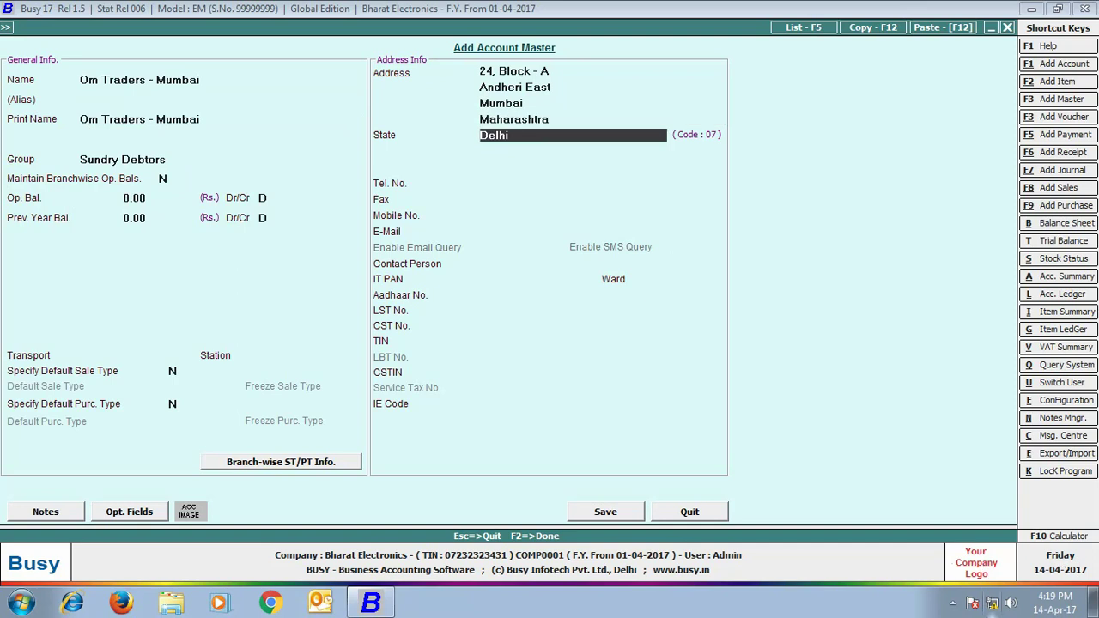
type("maha")
key("Return")
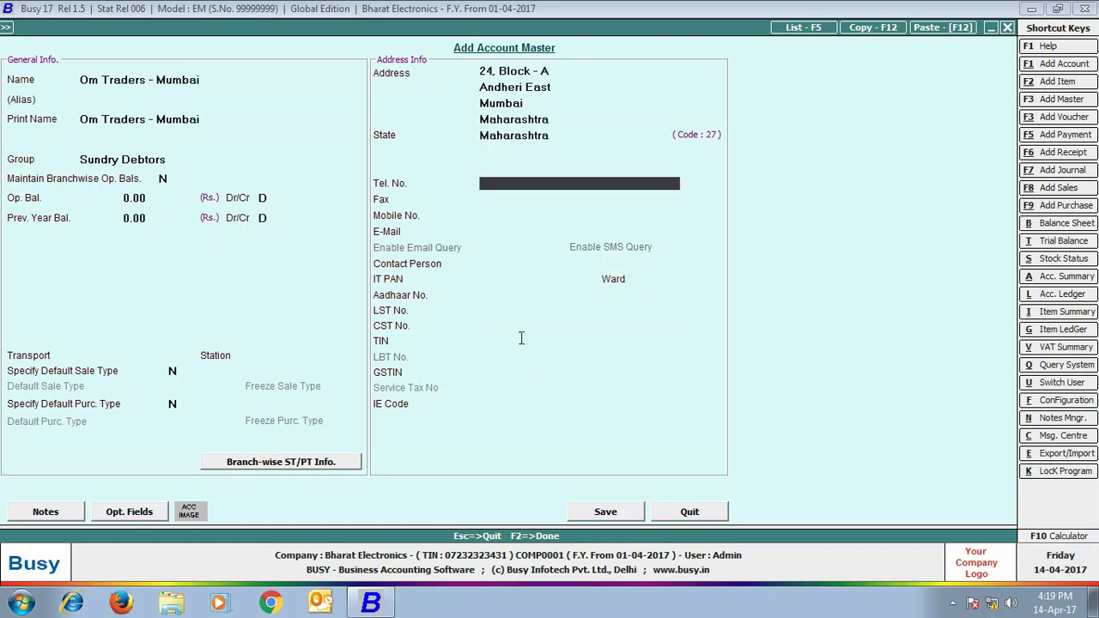
left_click(521, 341)
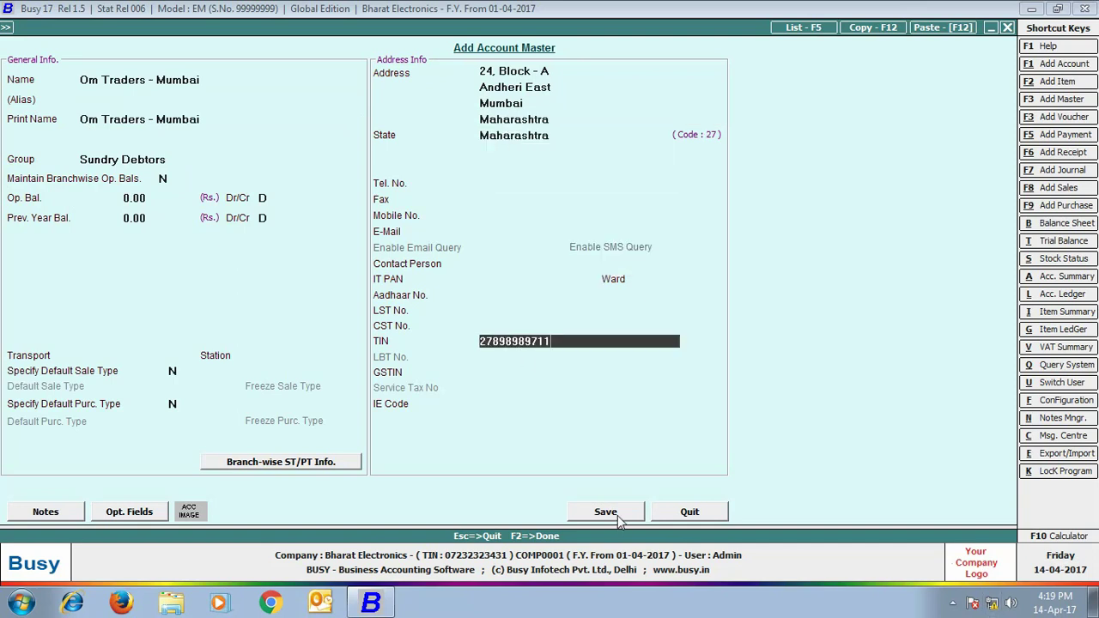
left_click(612, 513)
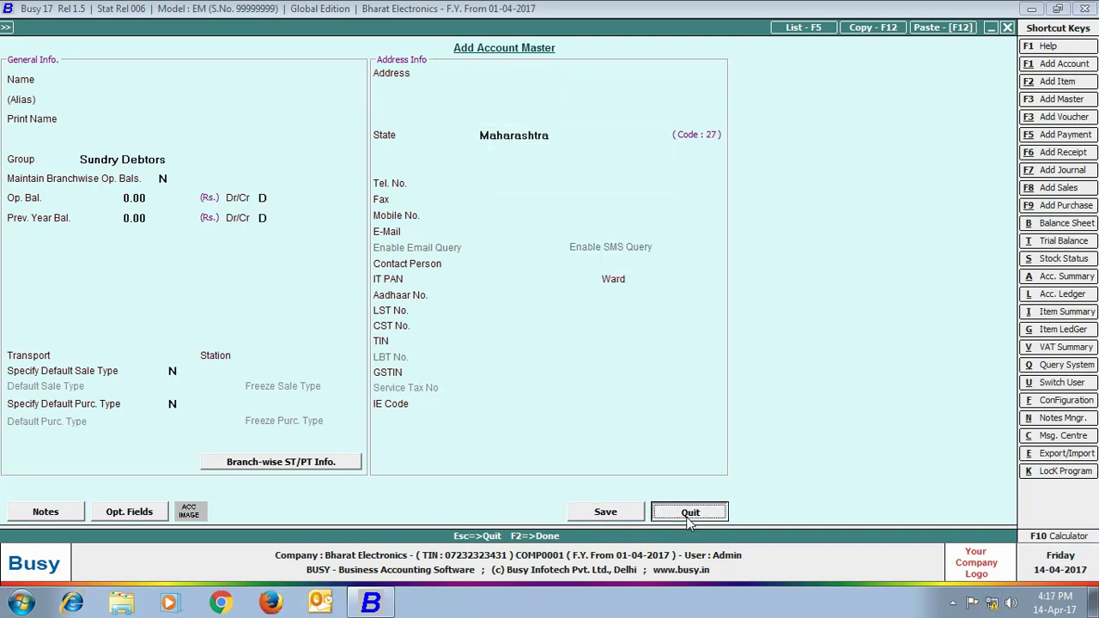
left_click(690, 514)
Open the Stock account for modification and switch on branch-wise opening balance
left_click(163, 83)
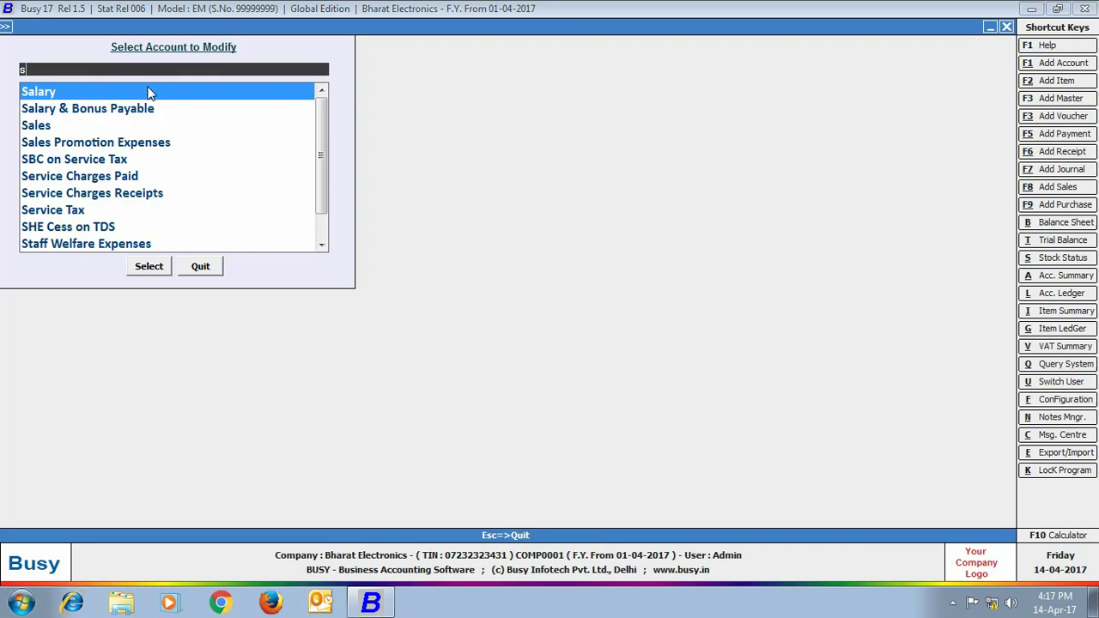
type("stock")
key("Return")
left_click(142, 267)
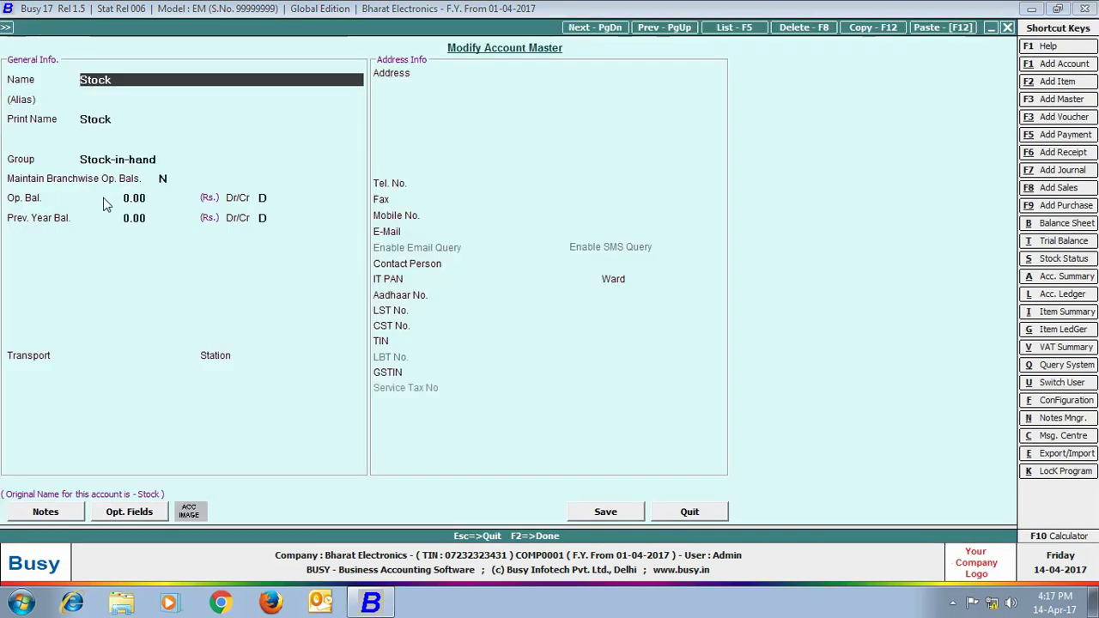
key("Return")
key("Return")
key("Return")
key("Return")
type("Y")
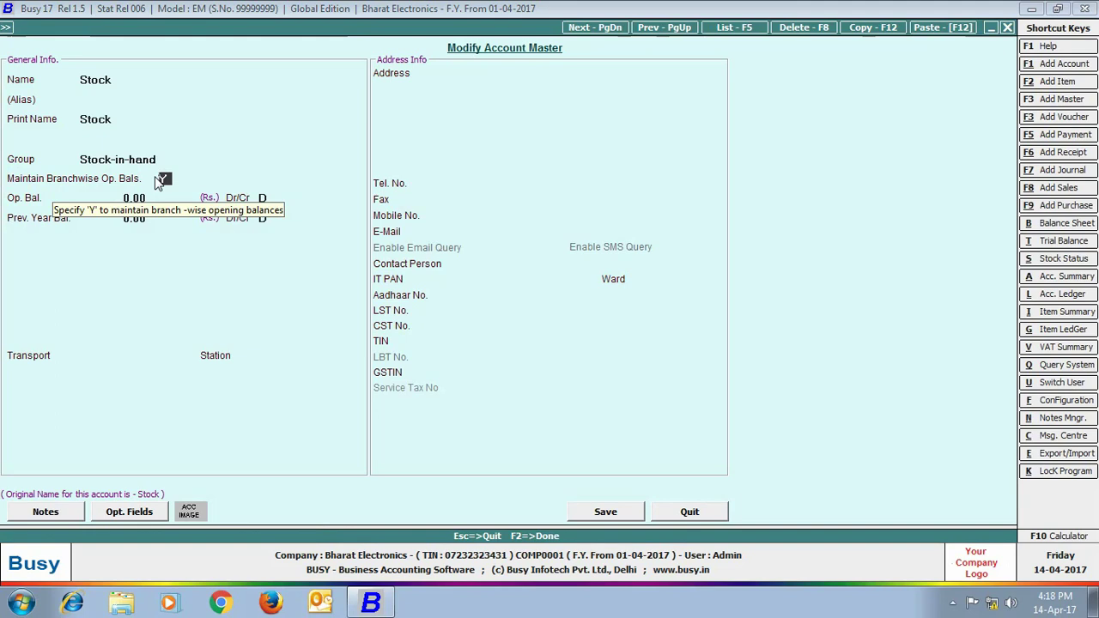
key("Return")
Enter Stock opening balances of Rohtak 5,00,000 and Mumbai 6,00,000, save, and exit the list
type("rohtak")
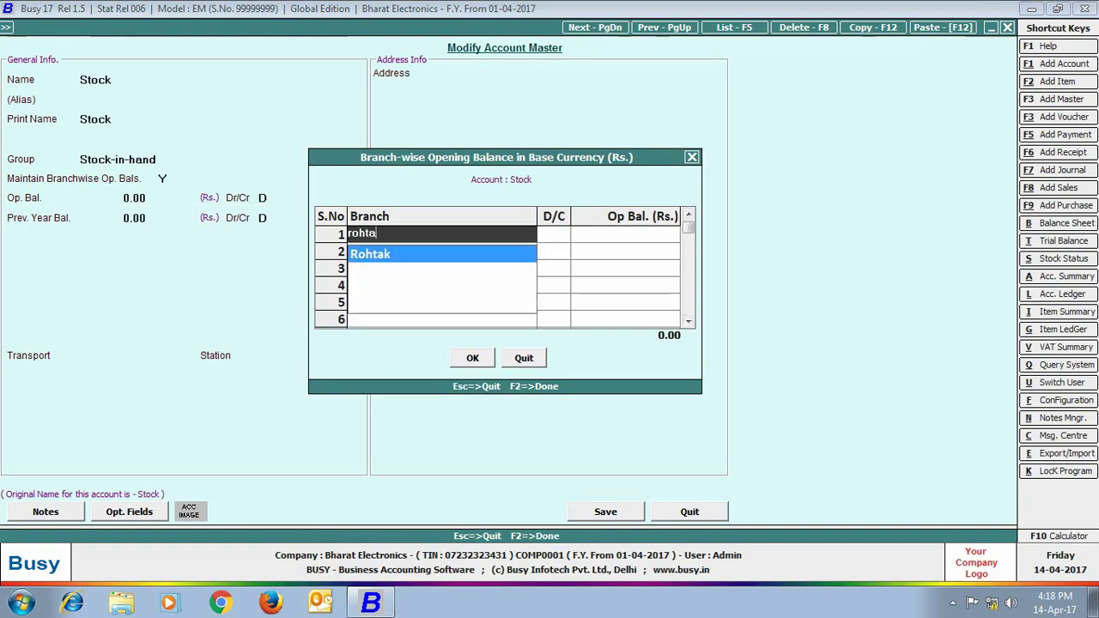
key("Return")
key("Return")
type("500000")
key("Return")
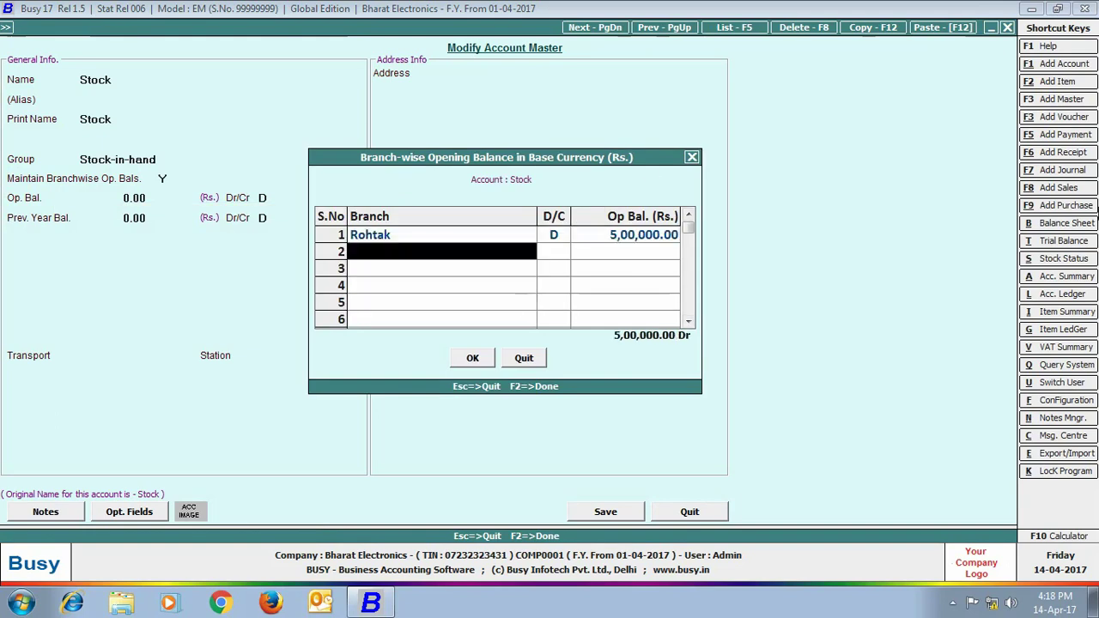
type("mum")
key("Return")
key("Return")
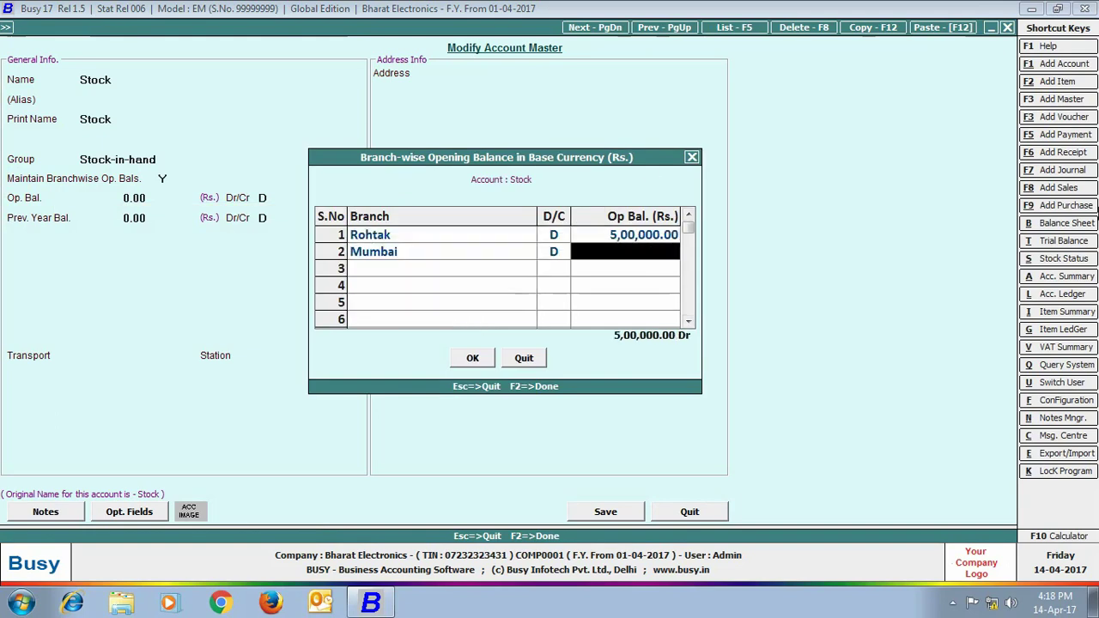
type("6,00,000")
key("Return")
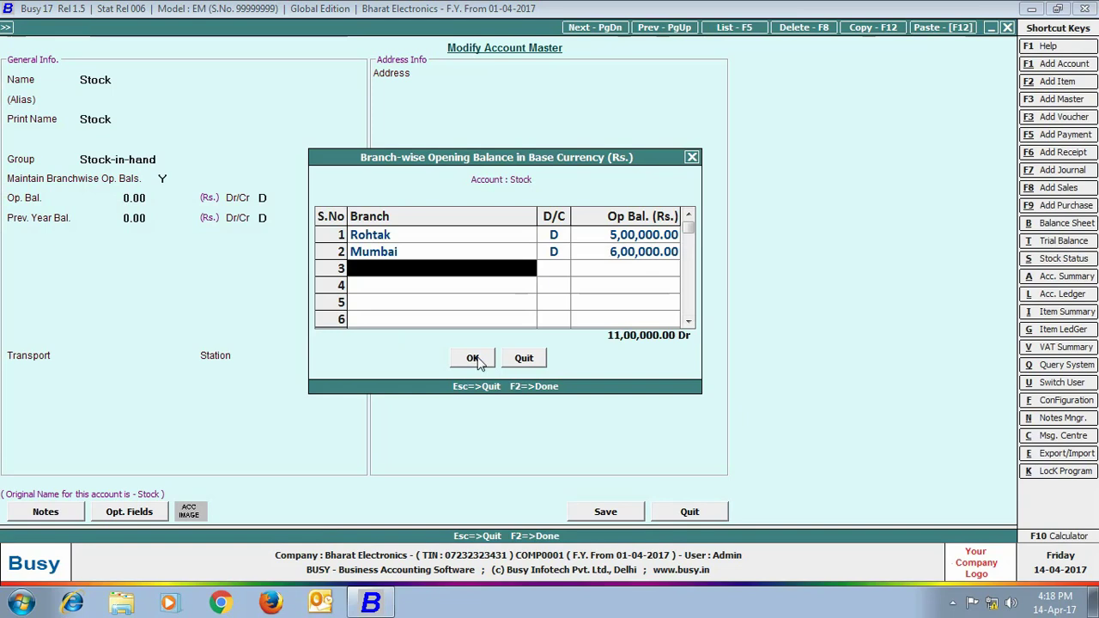
left_click(473, 359)
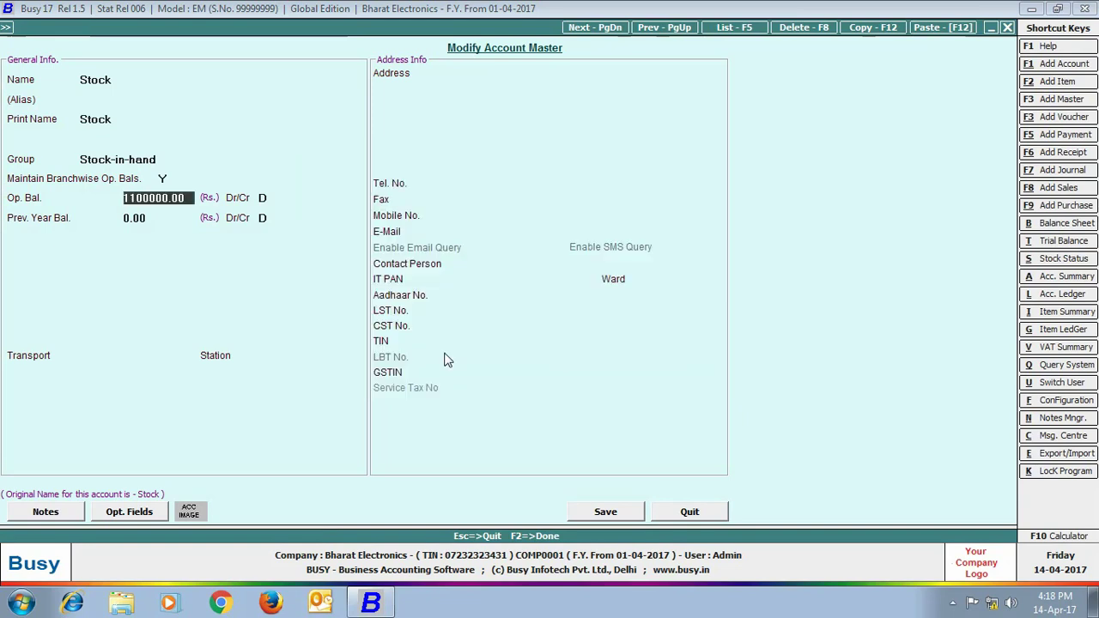
left_click(605, 512)
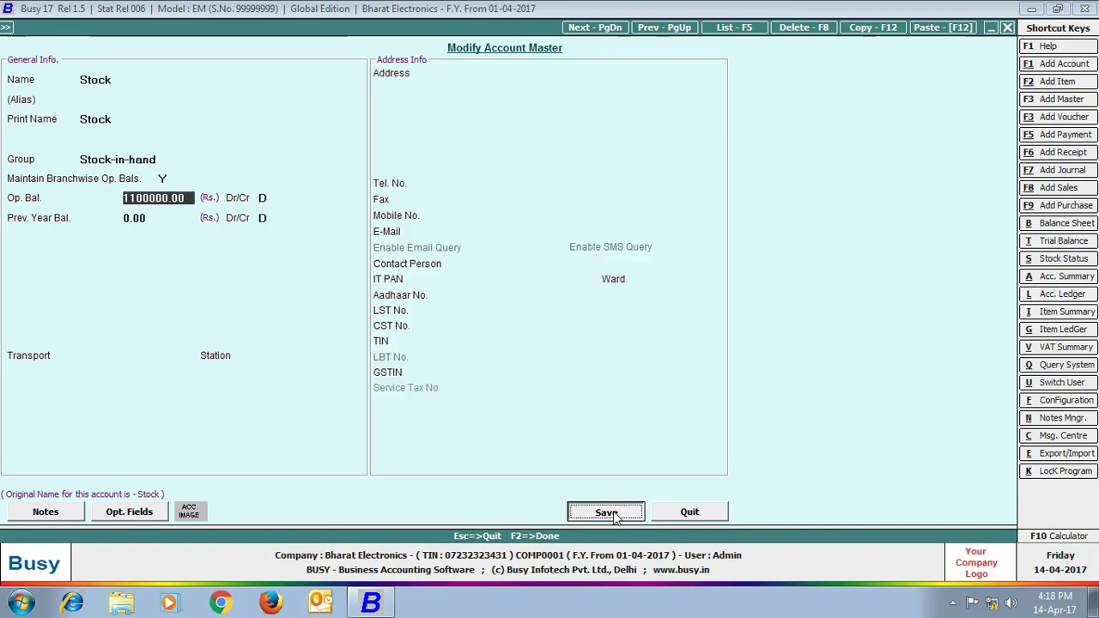
left_click(191, 267)
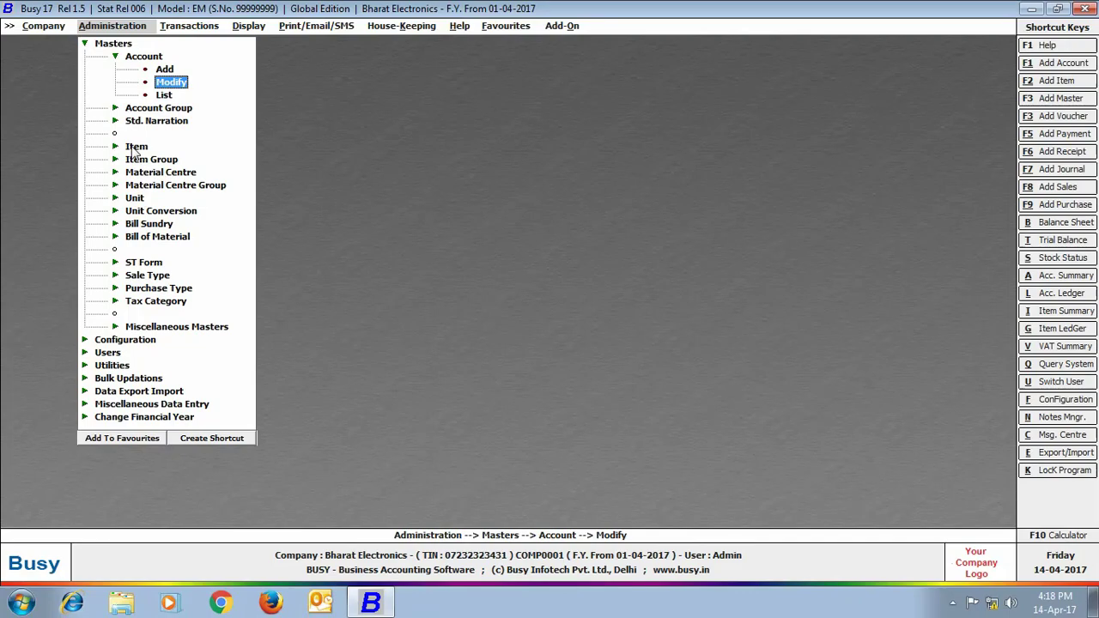
Add item Sony Bravia 32"LED TV: Televisions, Pcs., opening 44 worth 11,00,000, tax 12.5%
left_click(135, 148)
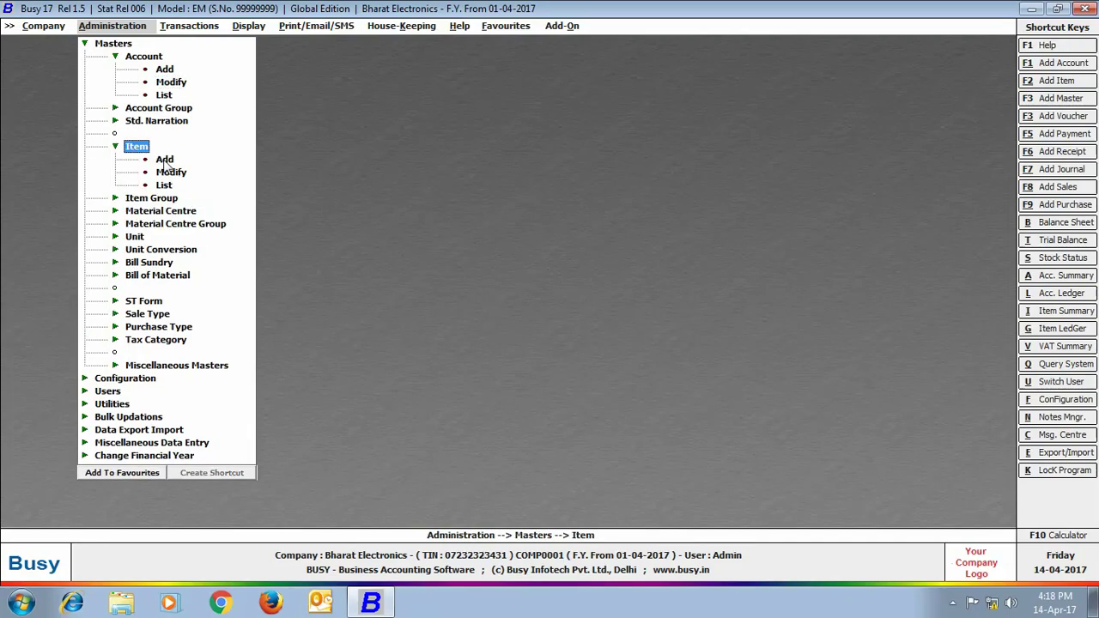
left_click(164, 160)
type("Sony Bravia 32\"LED TV")
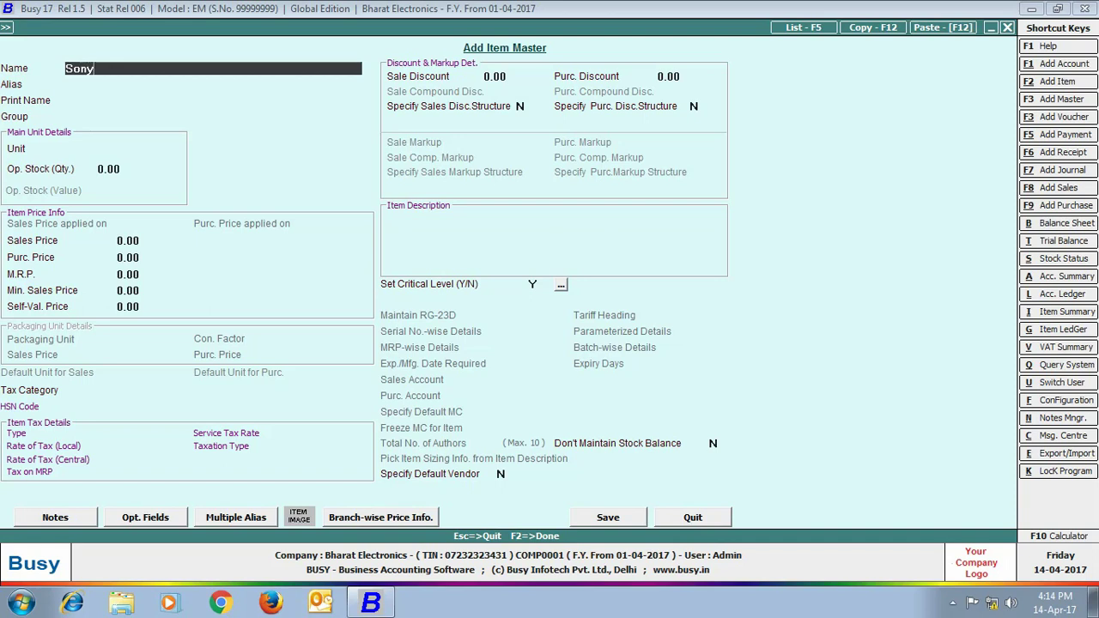
key("Return")
key("Return")
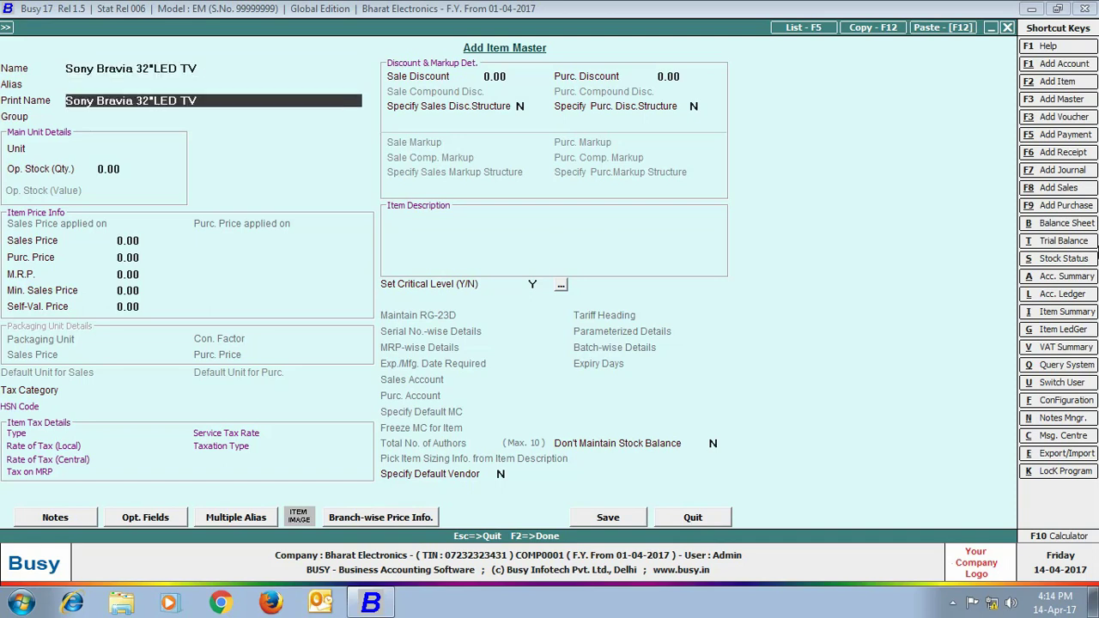
key("Return")
key("Return")
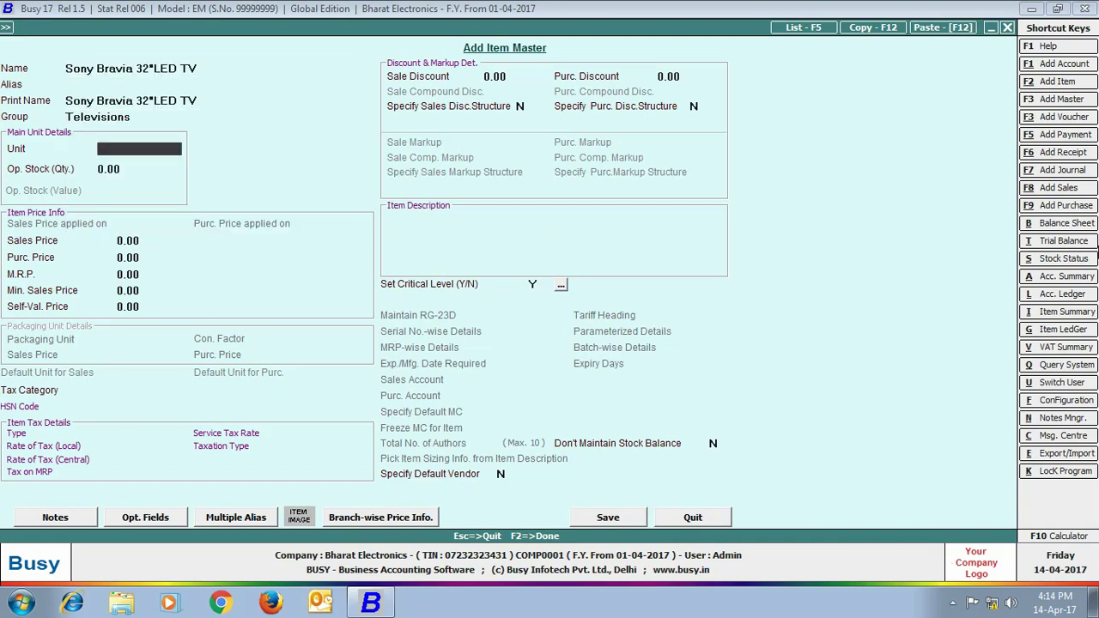
type("pcs")
key("Return")
type("44")
key("Return")
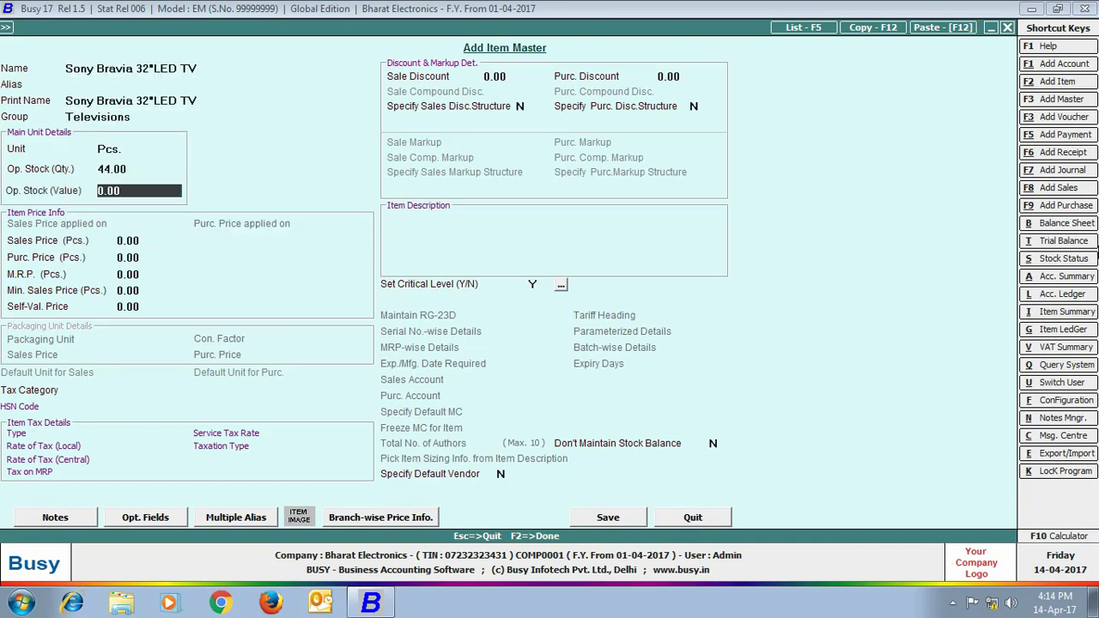
type("1100000")
key("Return")
key("Return")
key("Return")
key("Return")
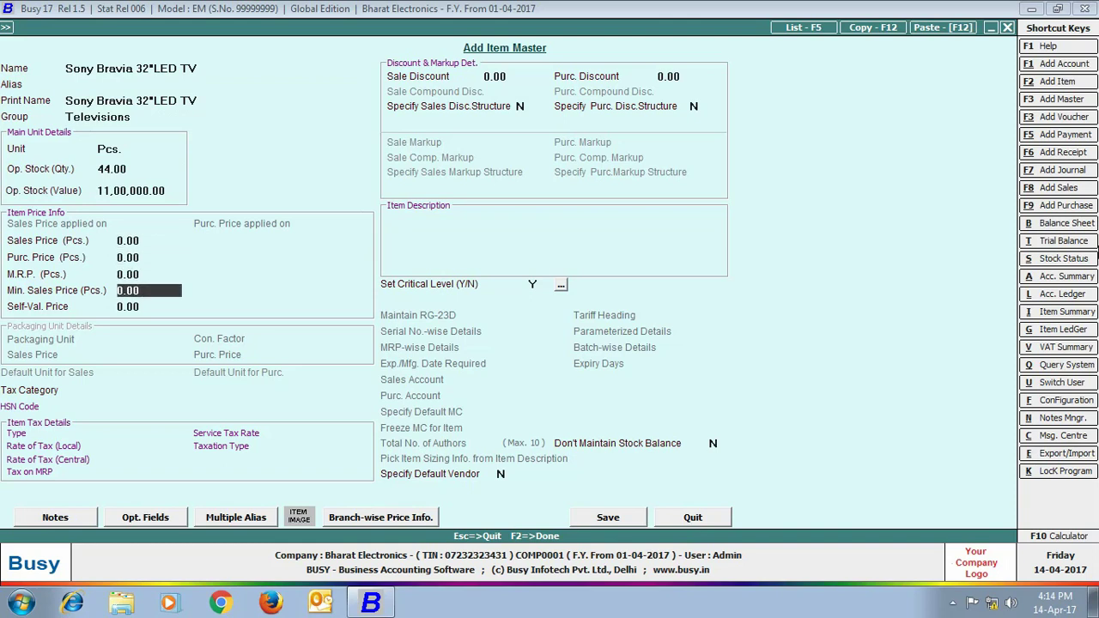
key("Return")
key("Return")
type("12.")
left_click(601, 519)
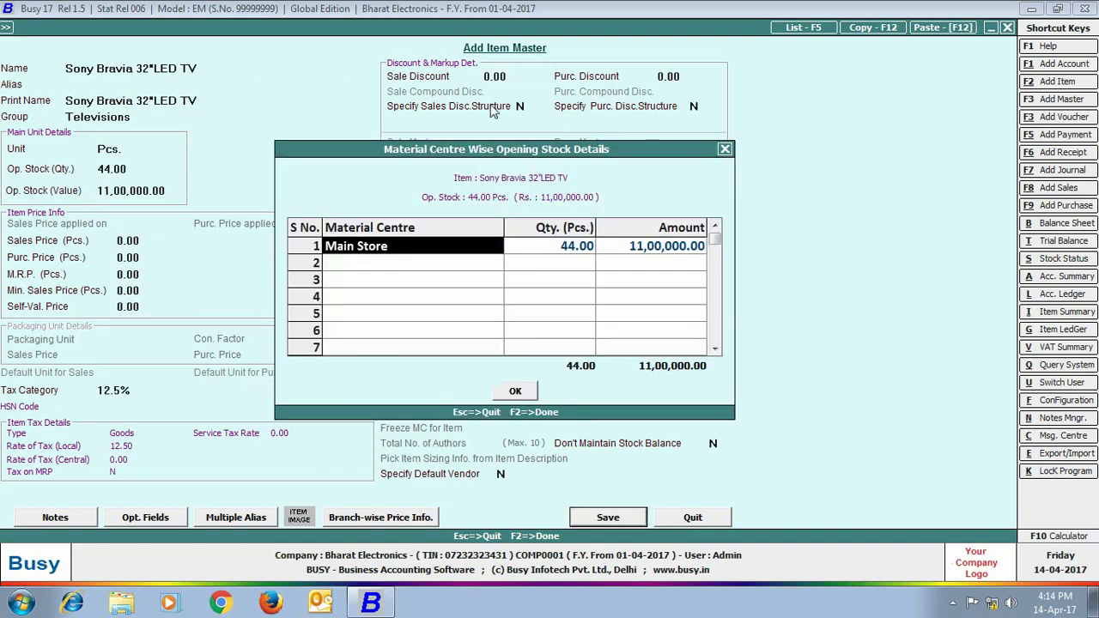
Allocate 20 Pcs. of opening stock to Rohtak and 24 Pcs. to Mumbai
left_click(378, 246)
left_click(348, 299)
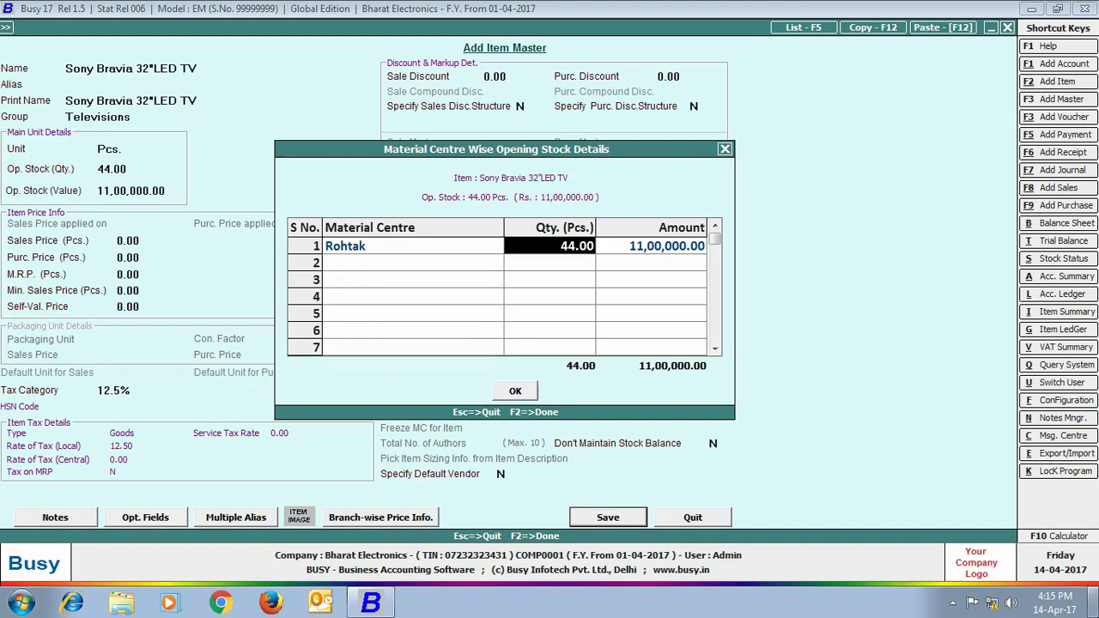
type("20")
key("Return")
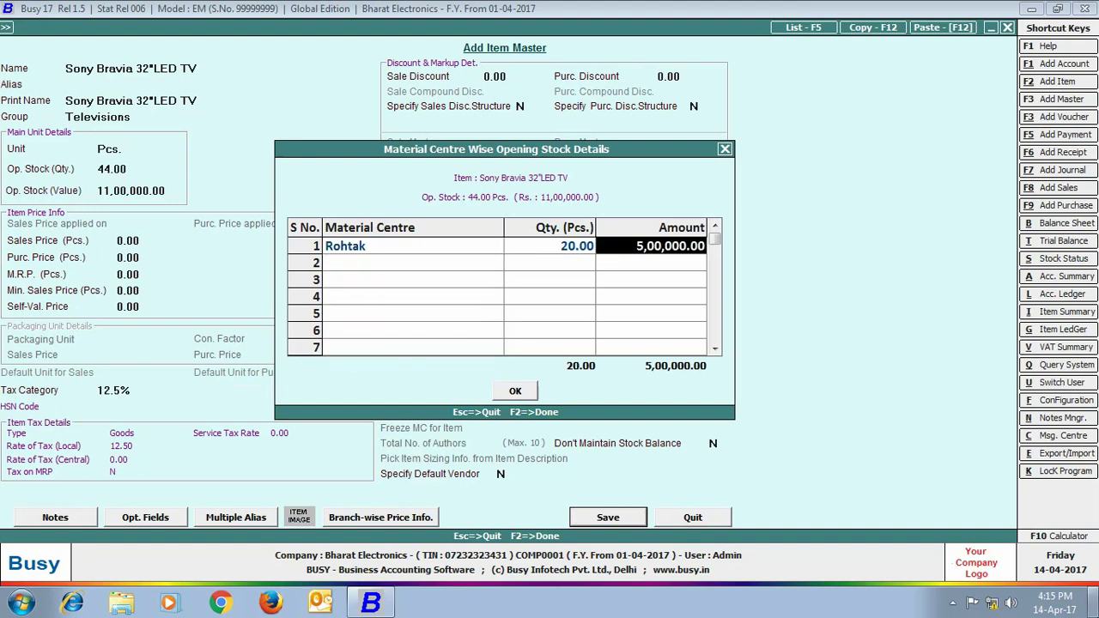
key("Return")
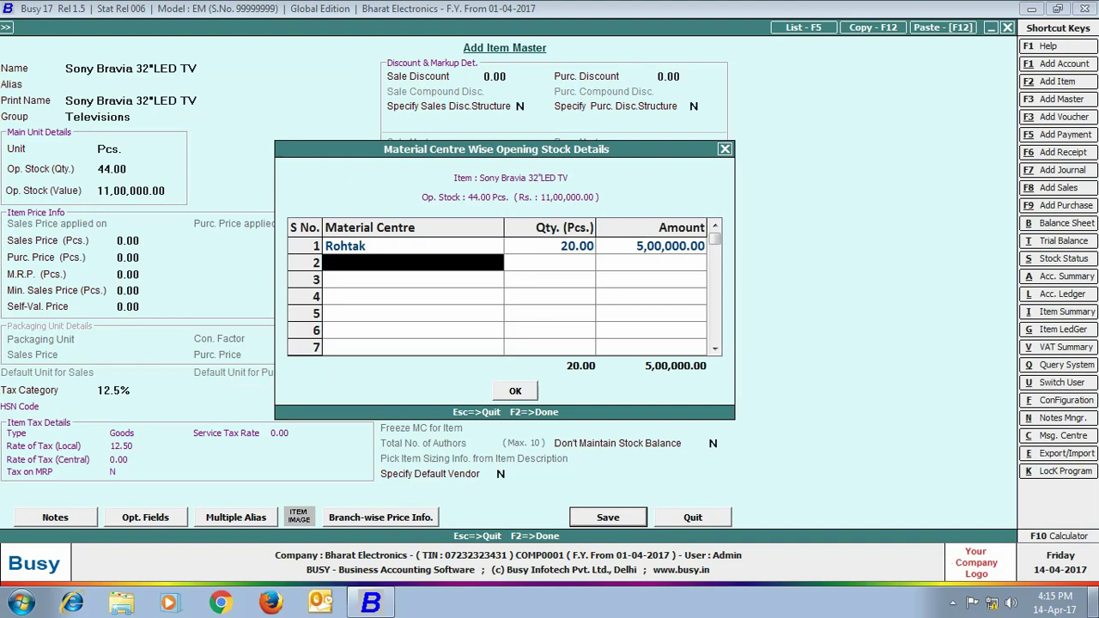
type("mu")
key("Return")
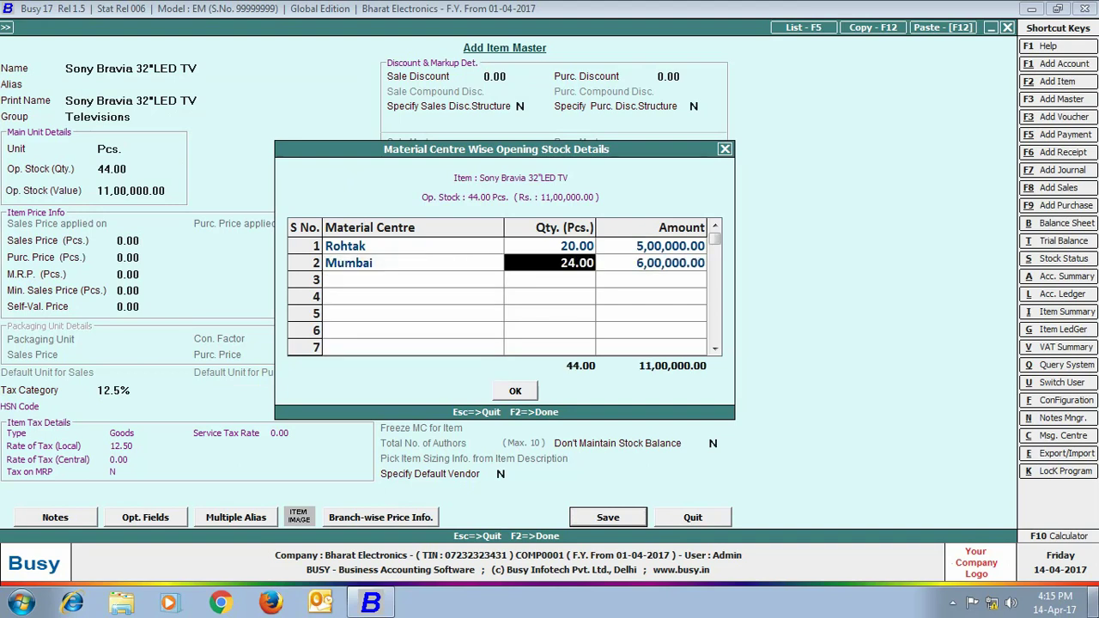
key("Return")
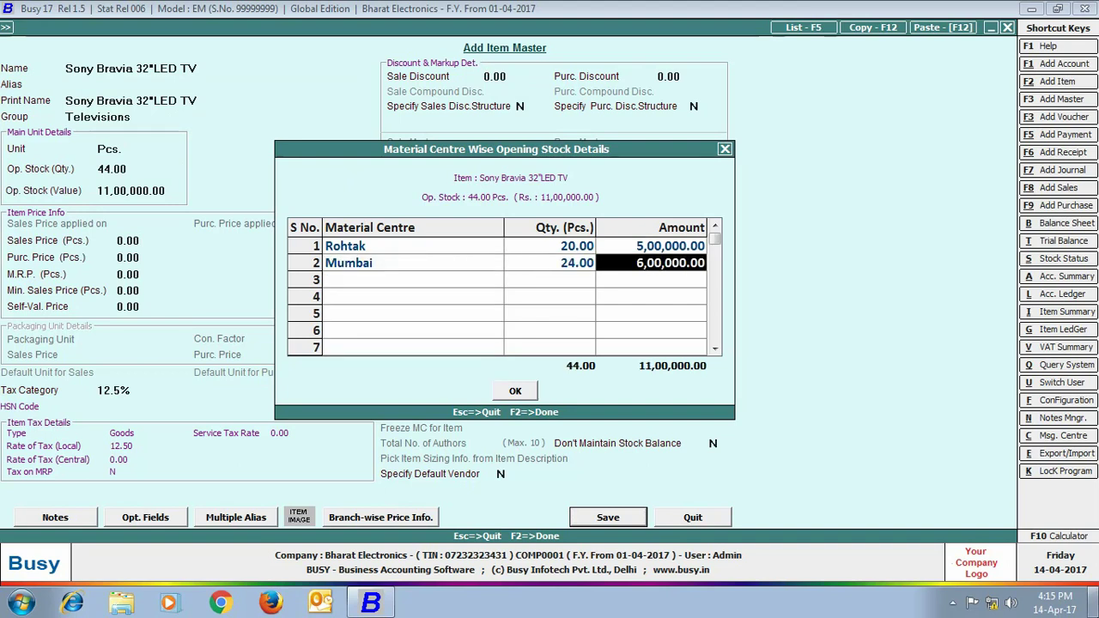
key("Return")
key("Return")
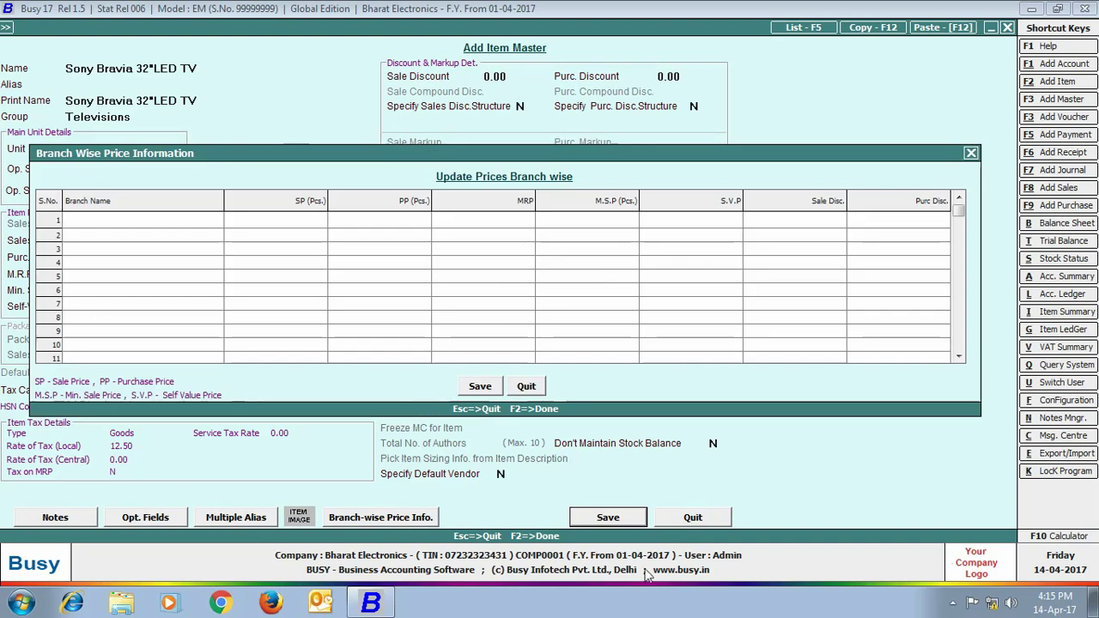
Set sale prices Rohtak 28,000 and Mumbai 27,000, both MRP 30,000, then save the item
left_click(128, 220)
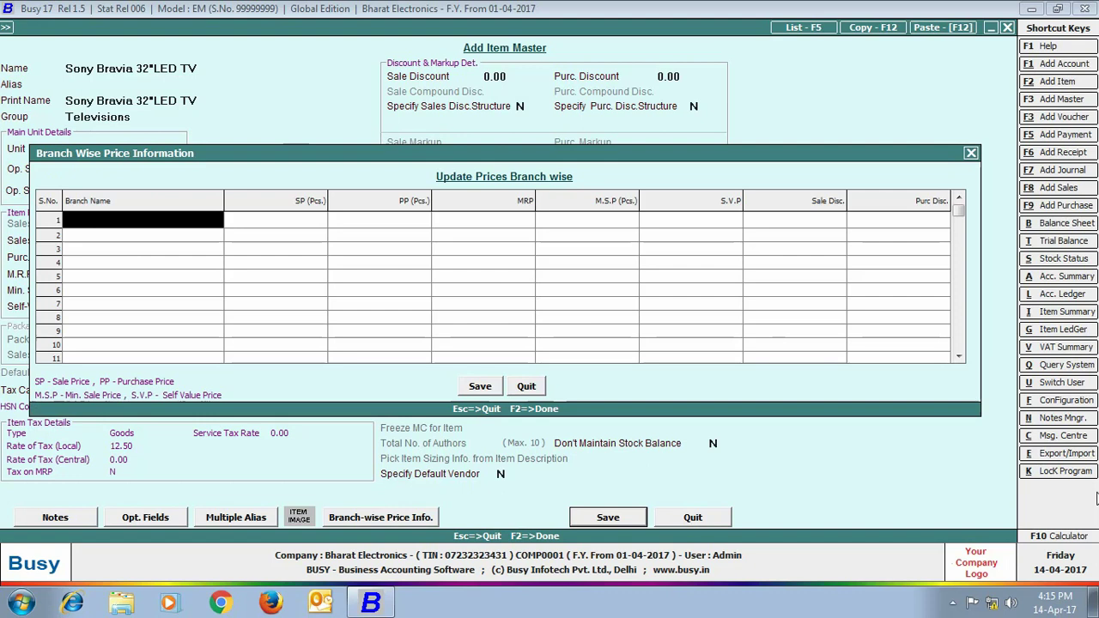
key("Return")
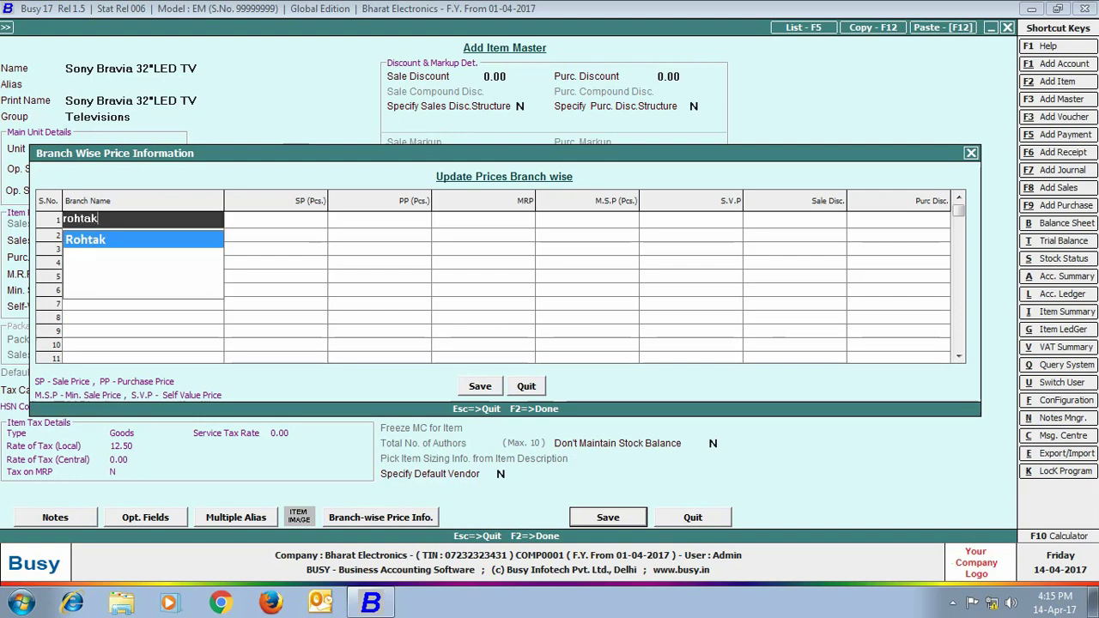
key("Return")
type("28000")
key("Return")
key("Return")
type("30000")
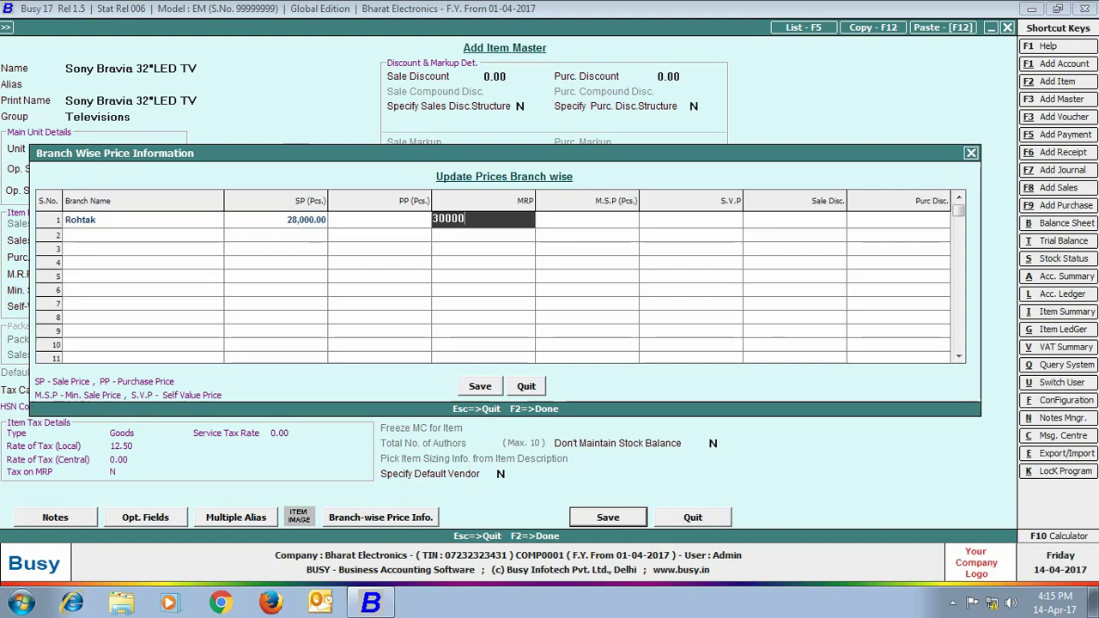
key("Return")
key("Return")
key("Return")
key("Return")
key("Return")
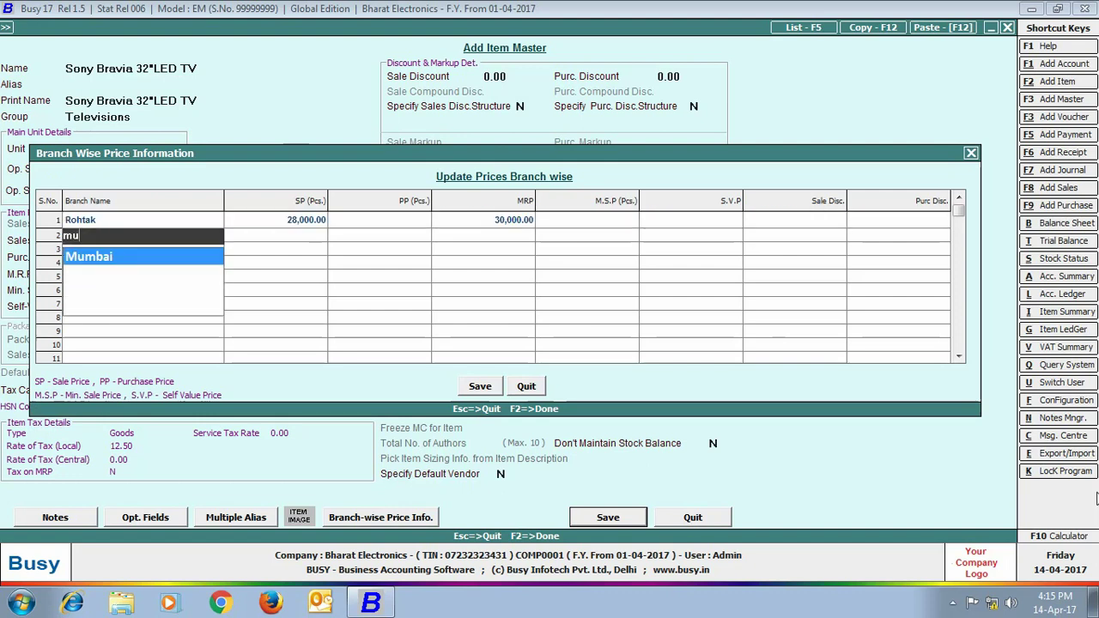
key("Return")
type("27,000")
key("Return")
key("Return")
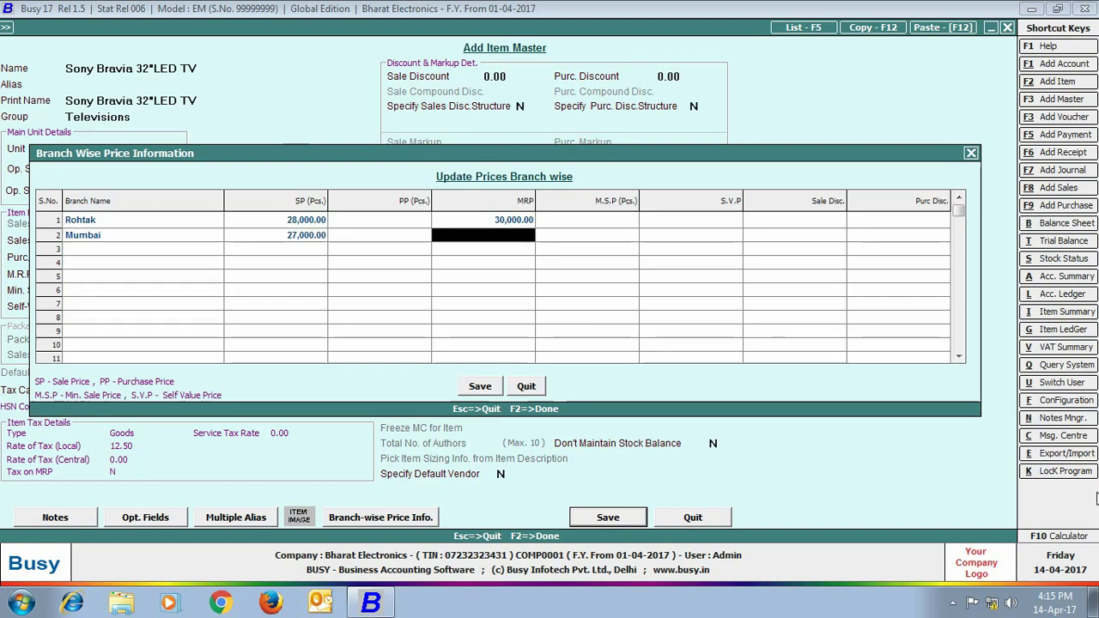
type("300000.00")
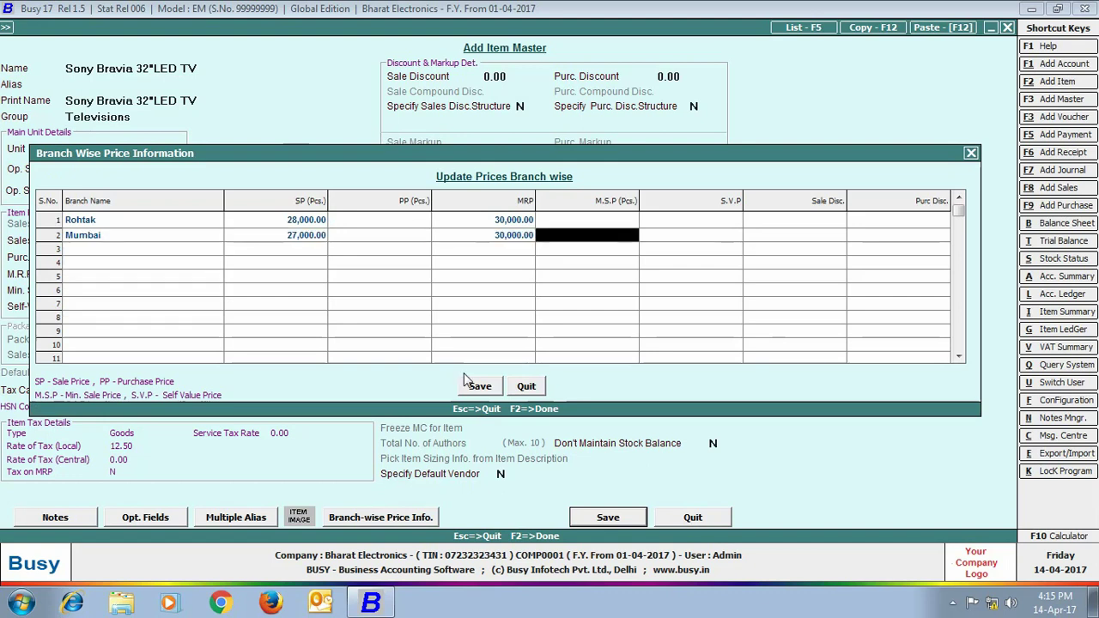
left_click(467, 388)
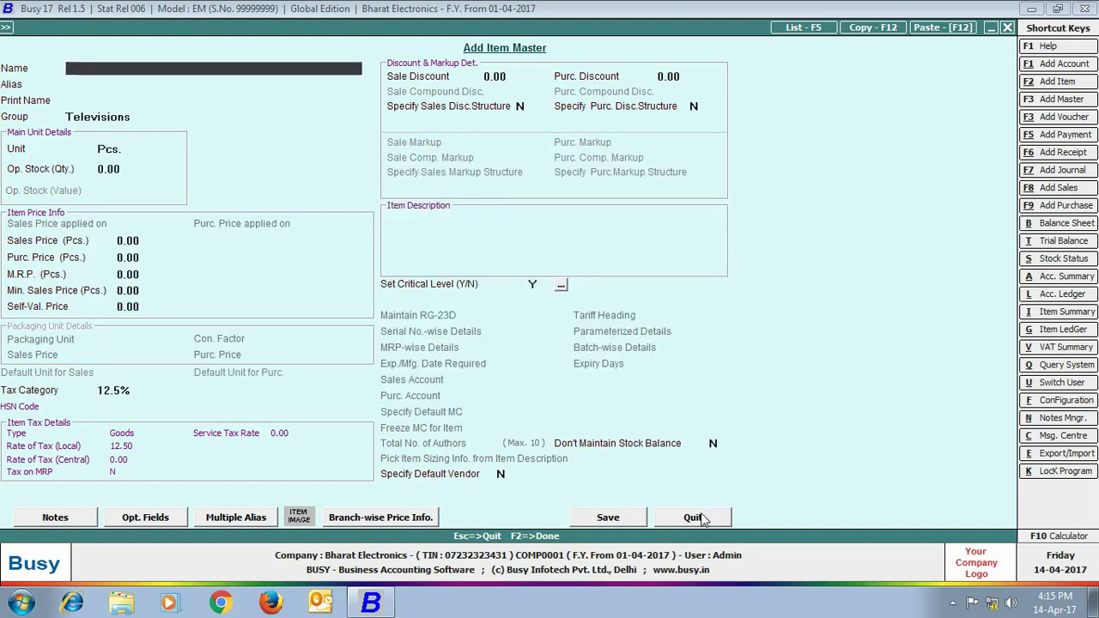
left_click(697, 516)
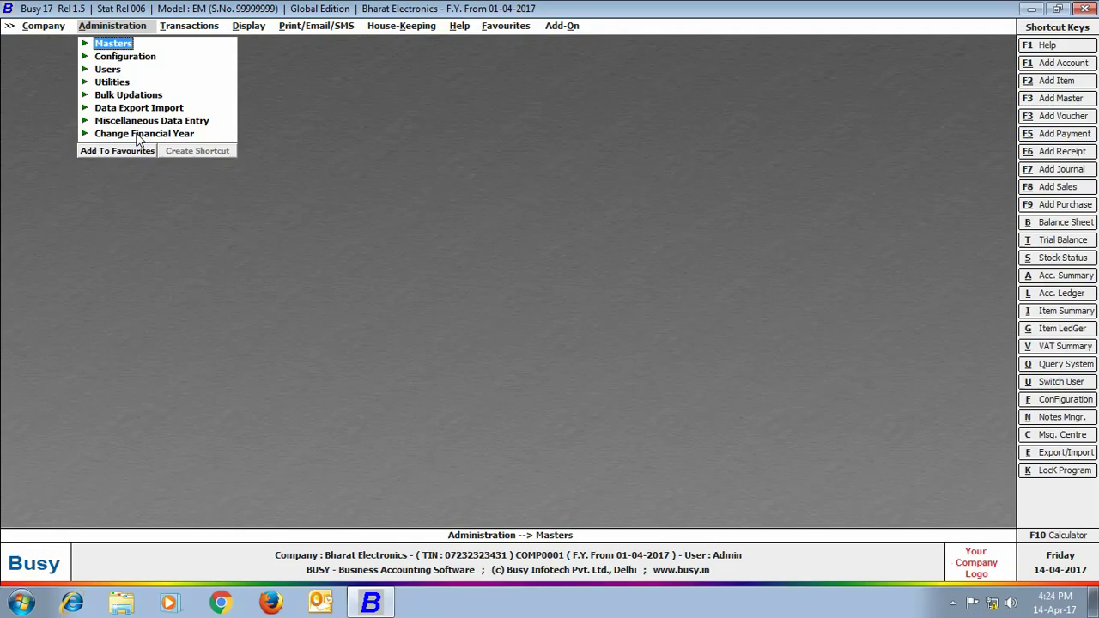
Open the 12.5% tax category for modification
key("Return")
left_click(155, 341)
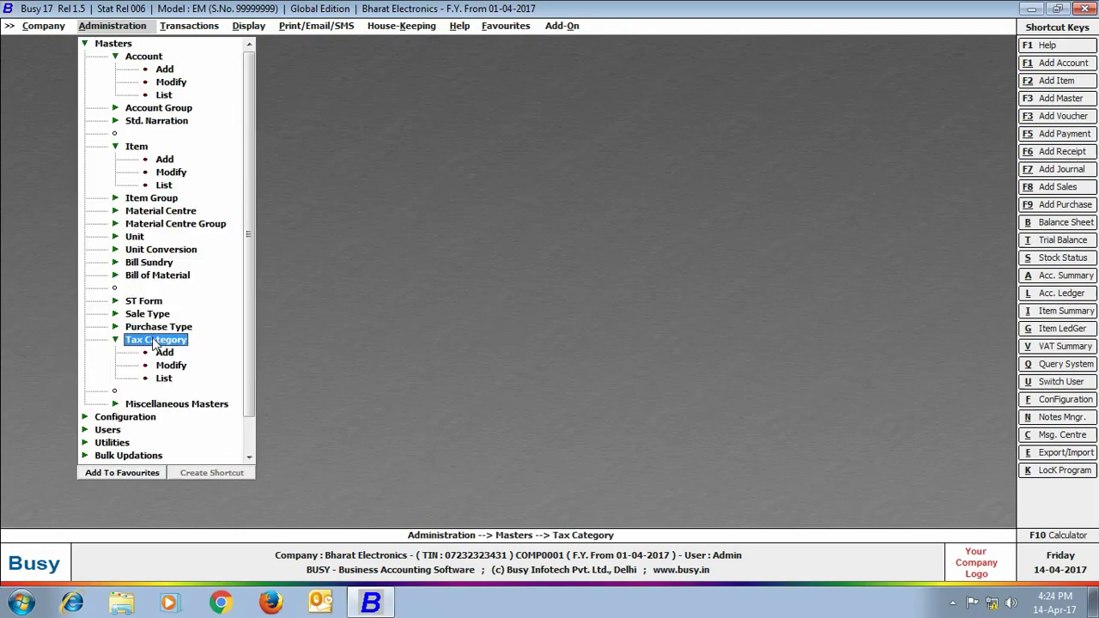
left_click(171, 367)
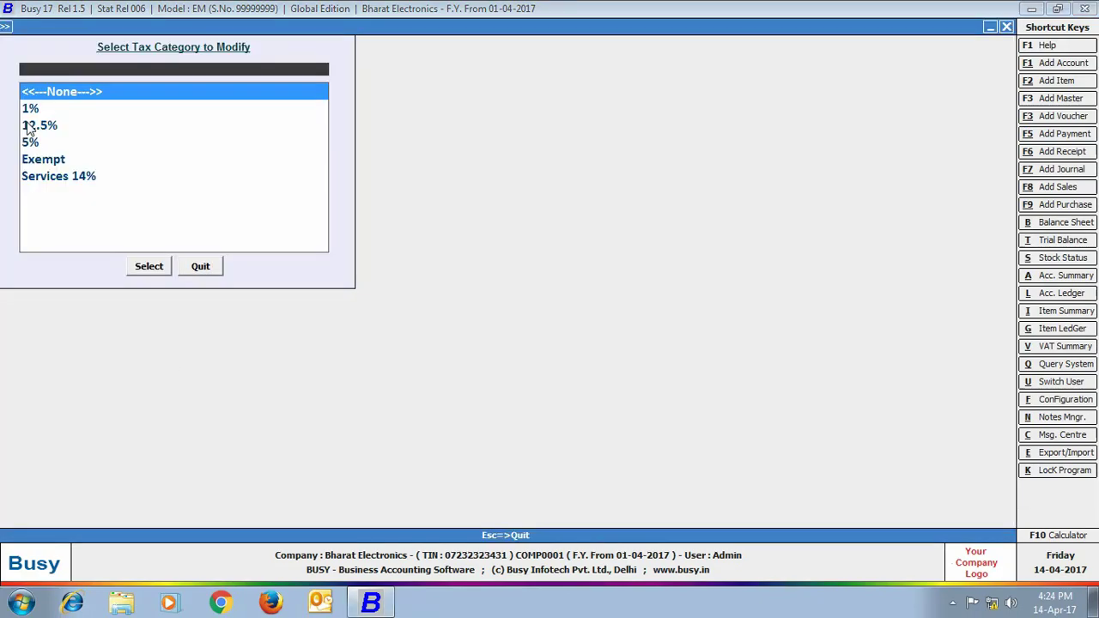
left_click(27, 127)
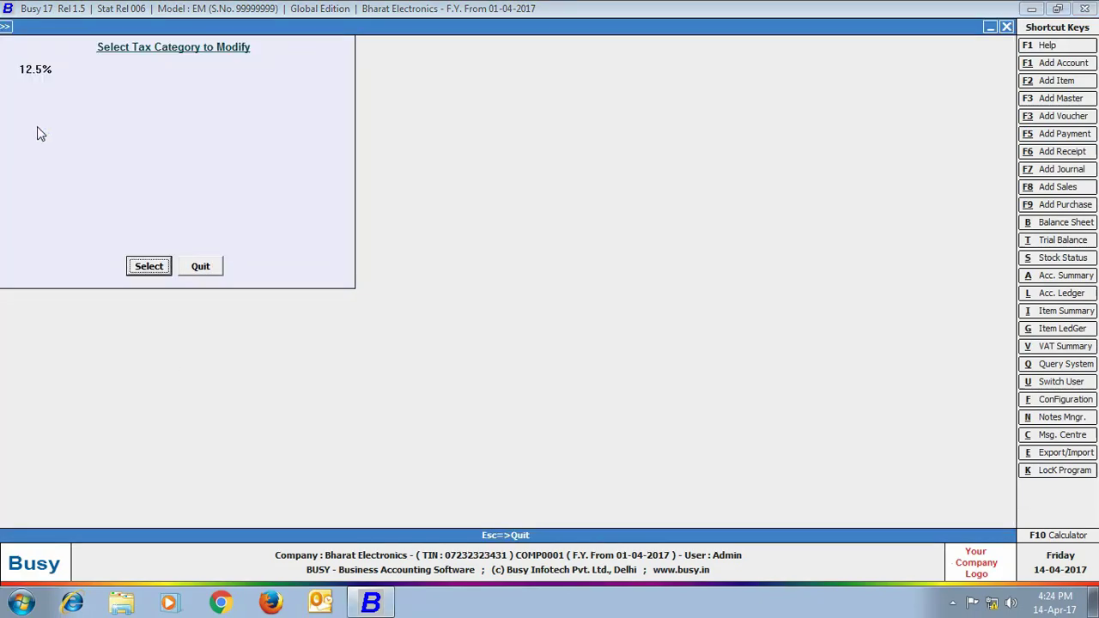
left_click(149, 267)
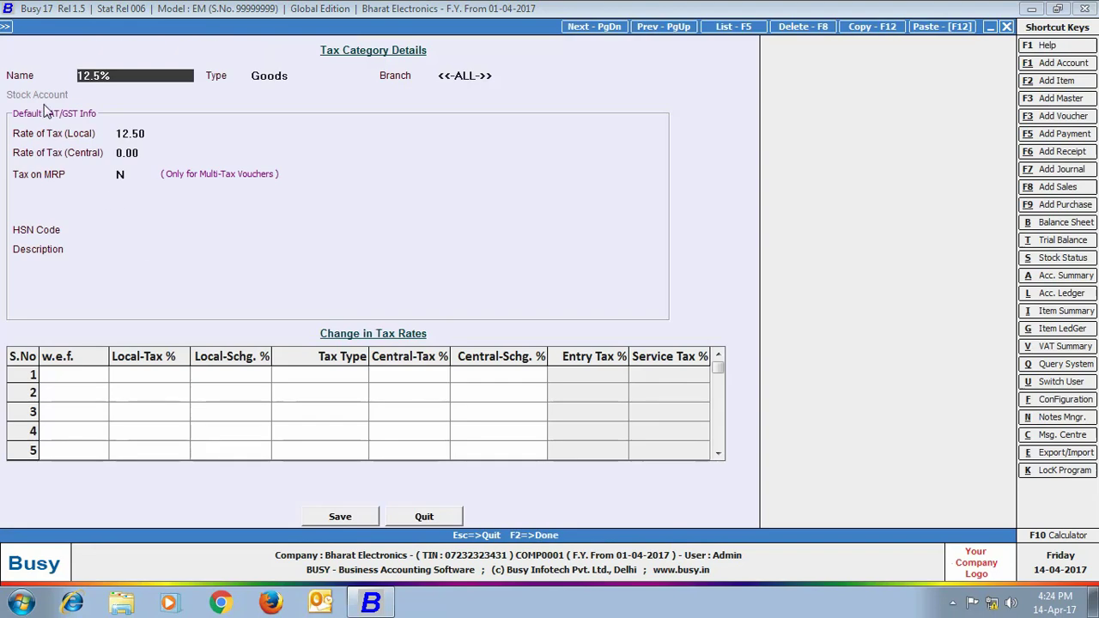
Set the Mumbai branch local tax rate to 13.50, save it, and reopen the category
left_click(471, 79)
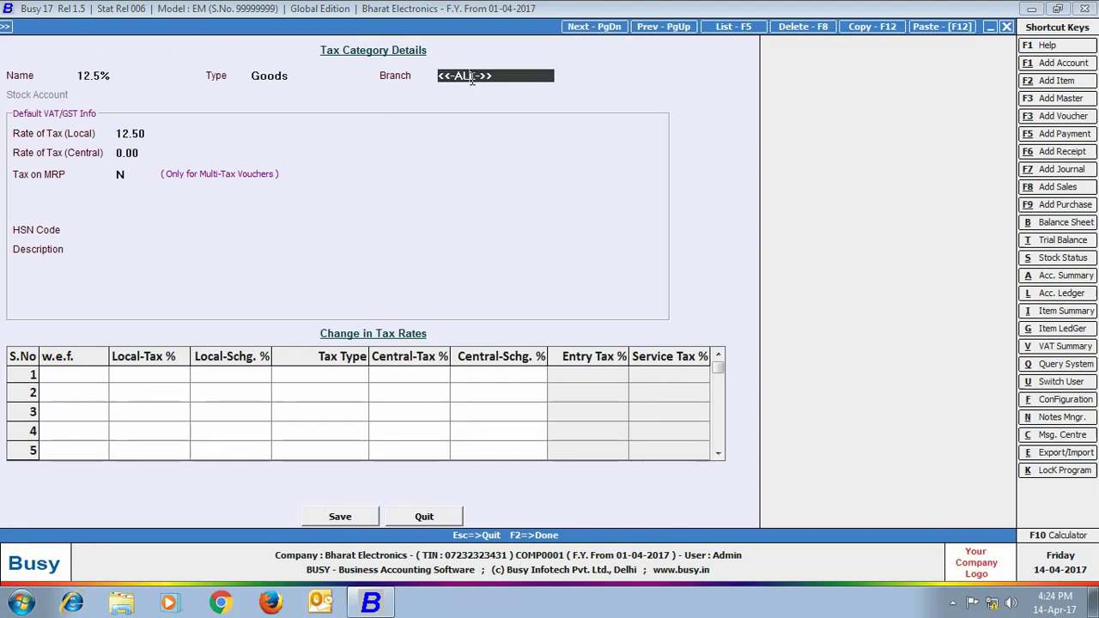
left_click(474, 79)
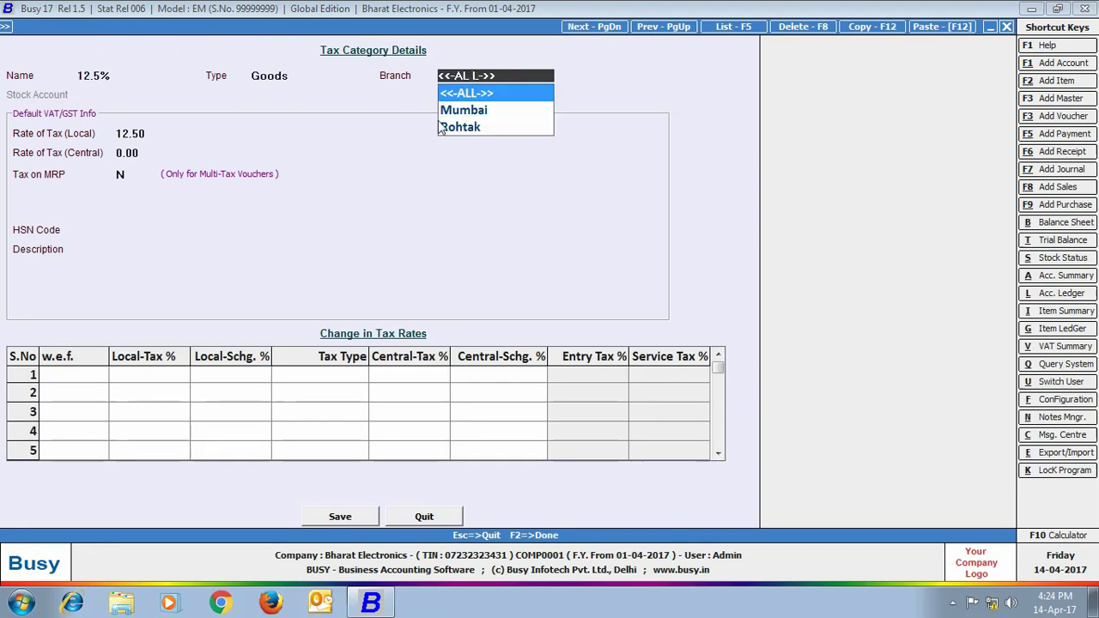
left_click(471, 112)
type("13.5")
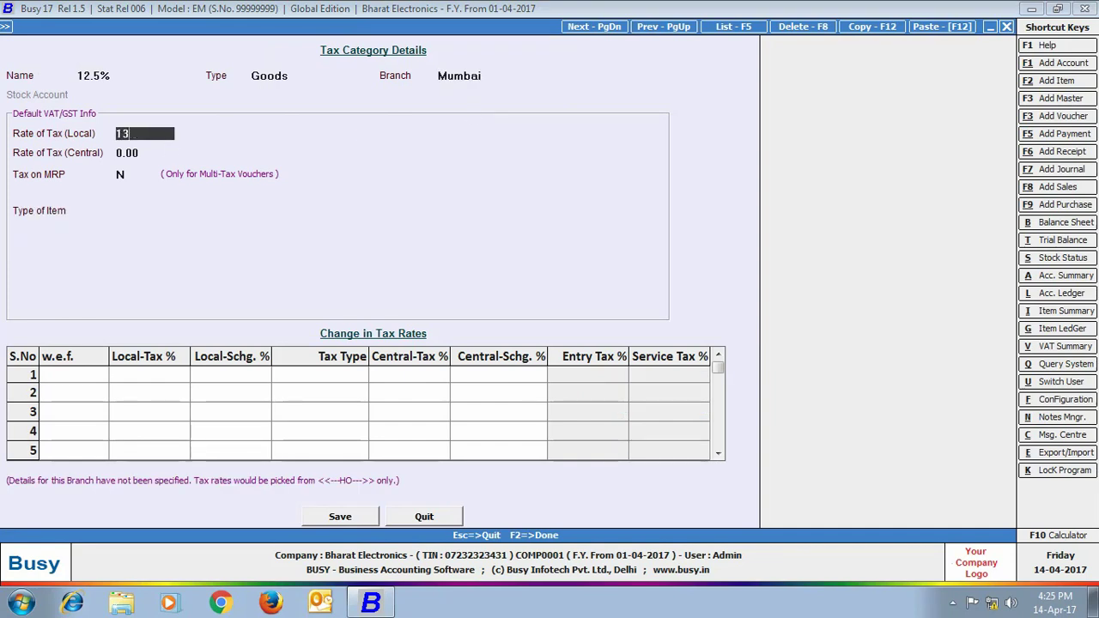
left_click(341, 519)
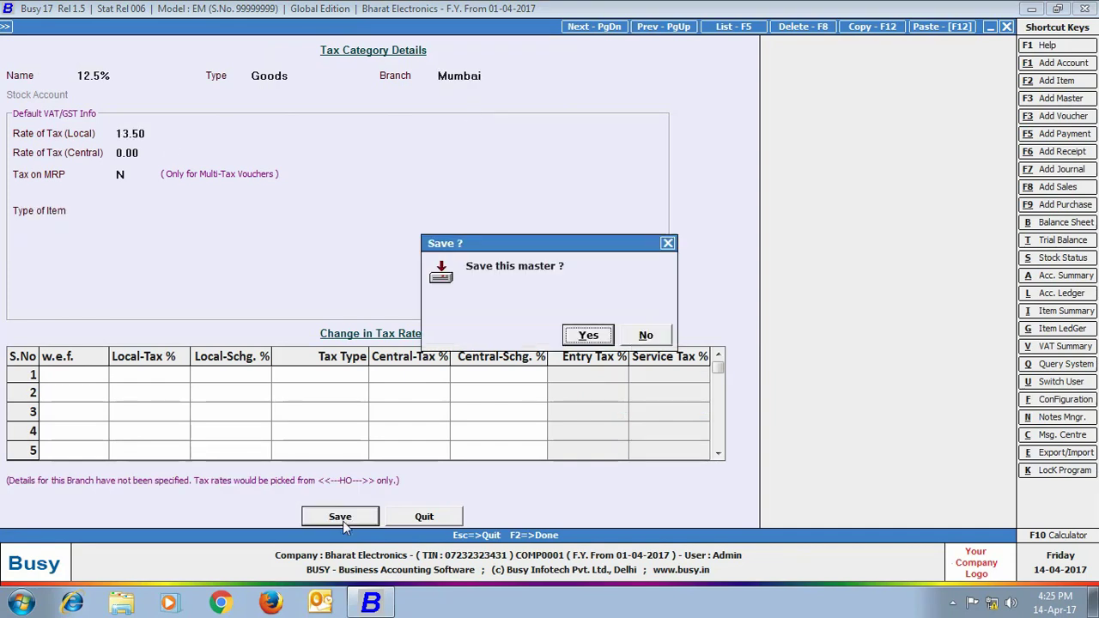
left_click(578, 336)
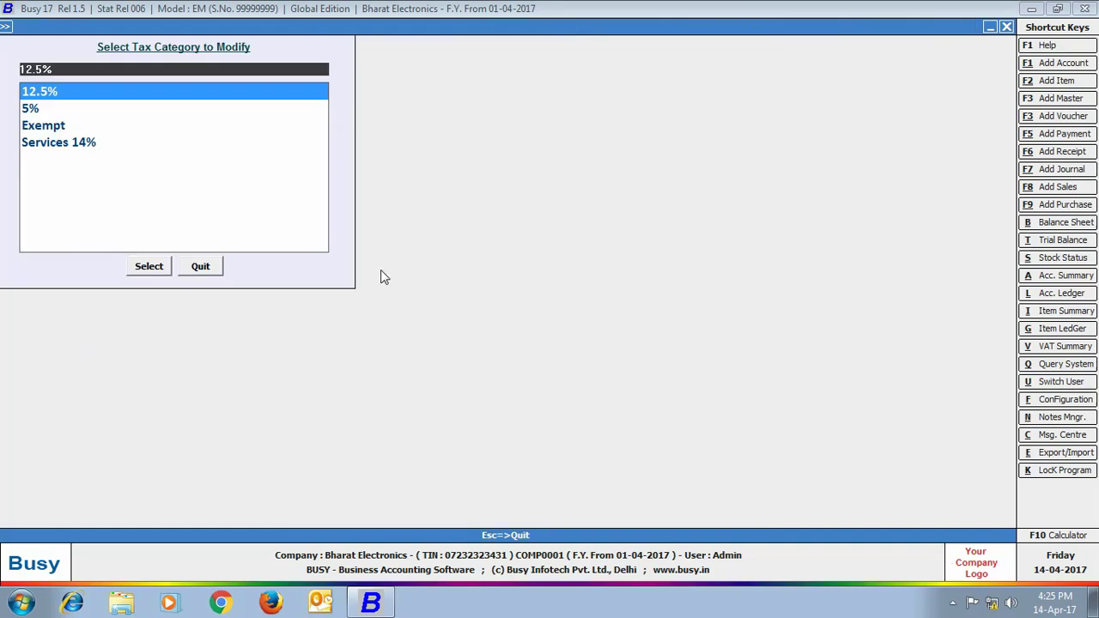
left_click(163, 269)
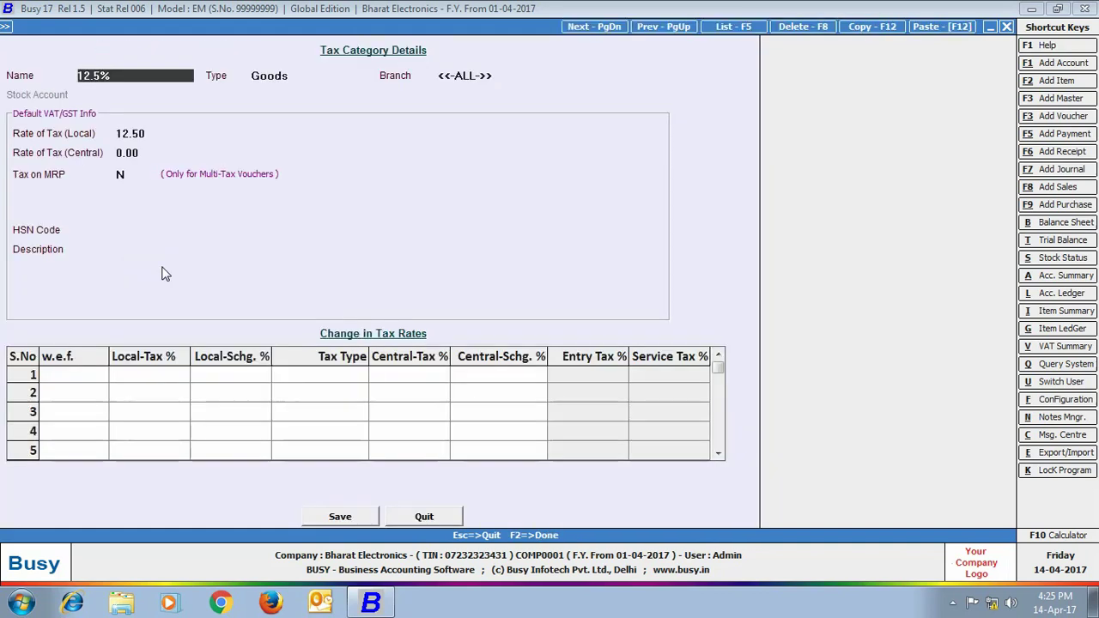
Give the Rohtak branch a 13.50 local tax rate with 5% surcharge and save it
left_click(447, 78)
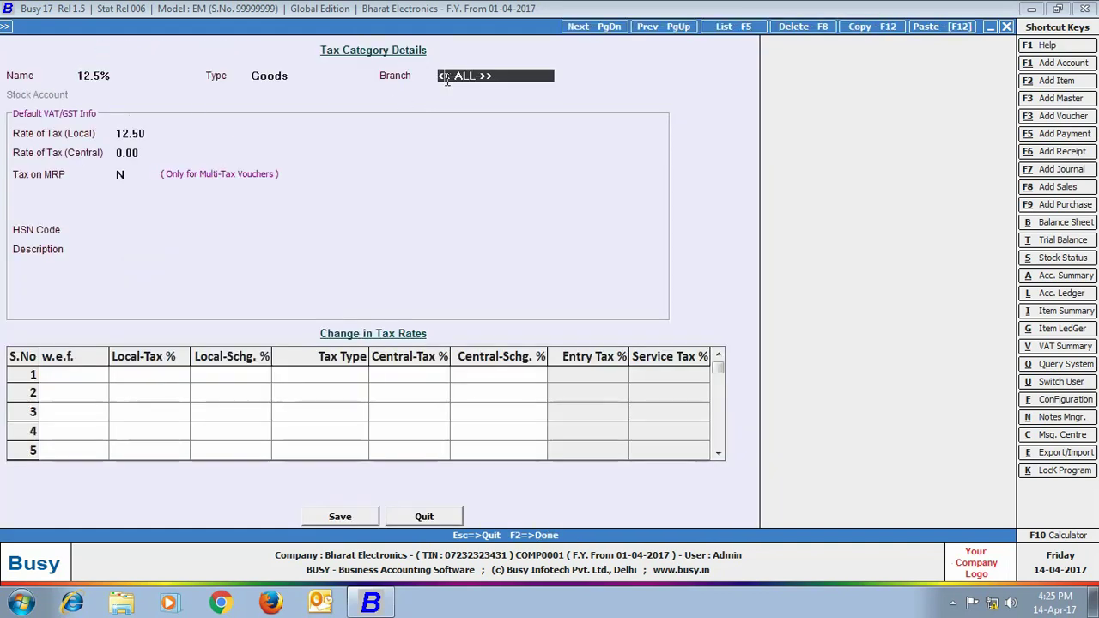
left_click(446, 77)
left_click(443, 125)
type("13.50")
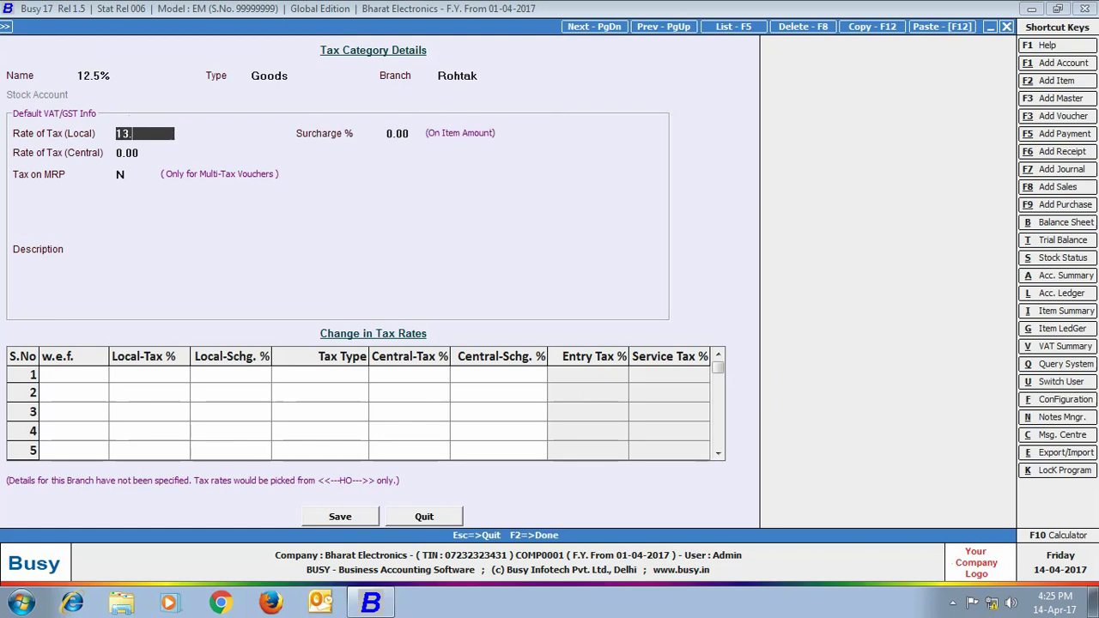
key("Return")
type("5")
key("Return")
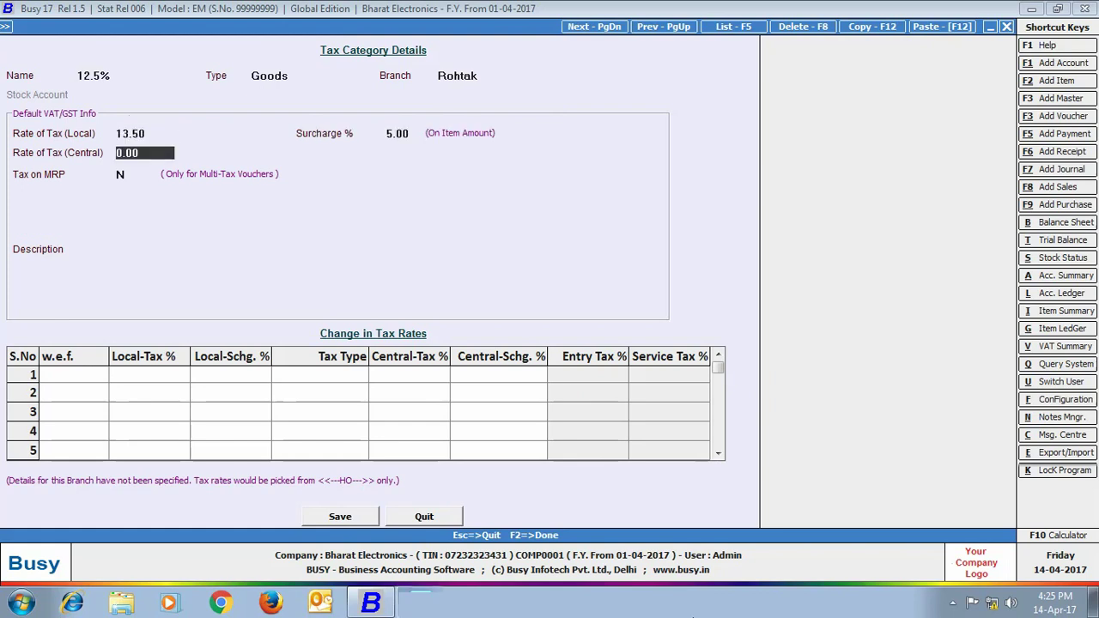
left_click(339, 518)
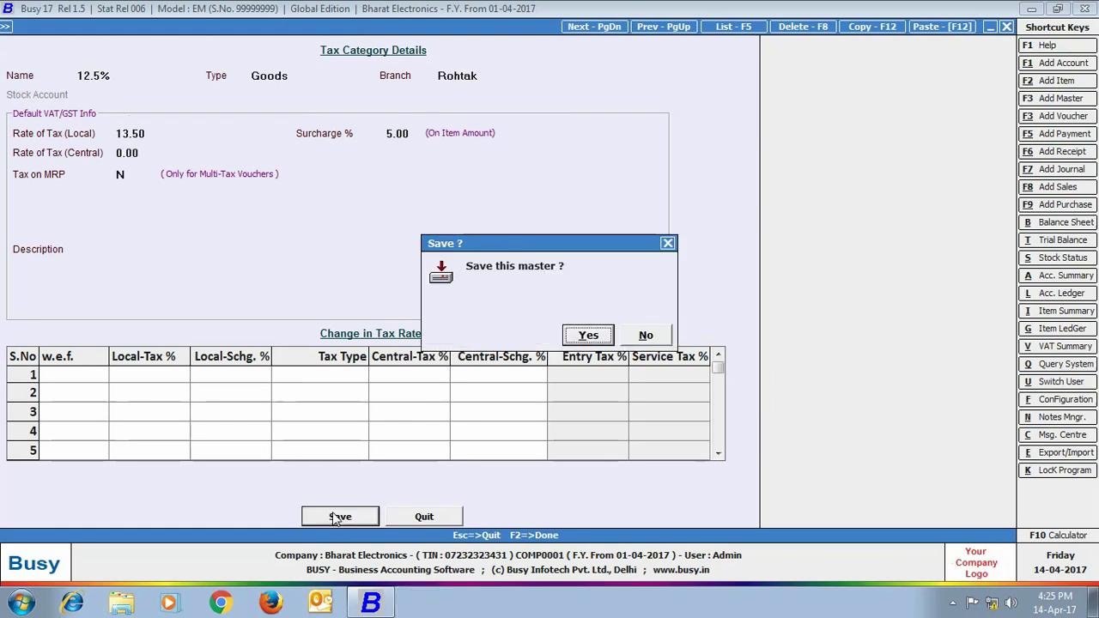
left_click(589, 336)
left_click(211, 266)
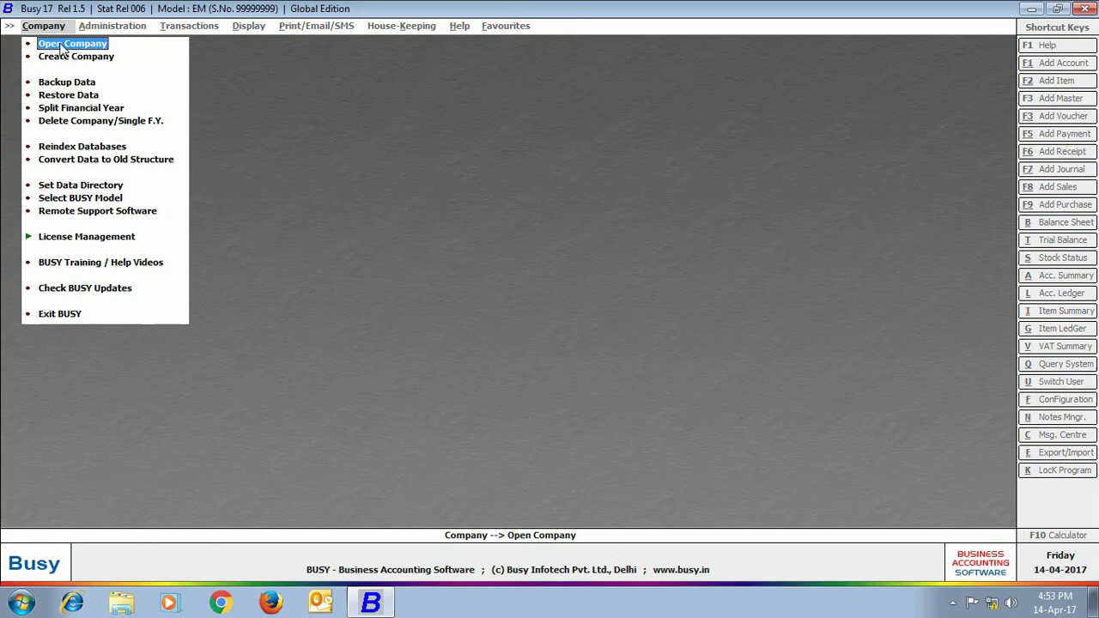
Open Bharat Electronics with the Rohtak branch user's credentials and go to Transactions > Sales
left_click(62, 47)
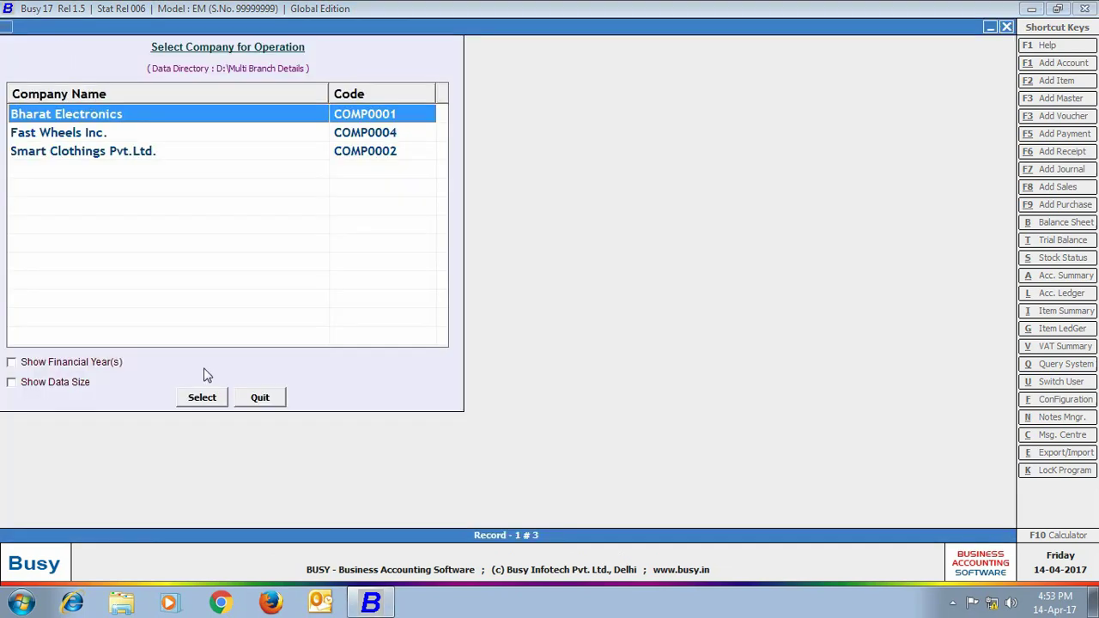
left_click(202, 397)
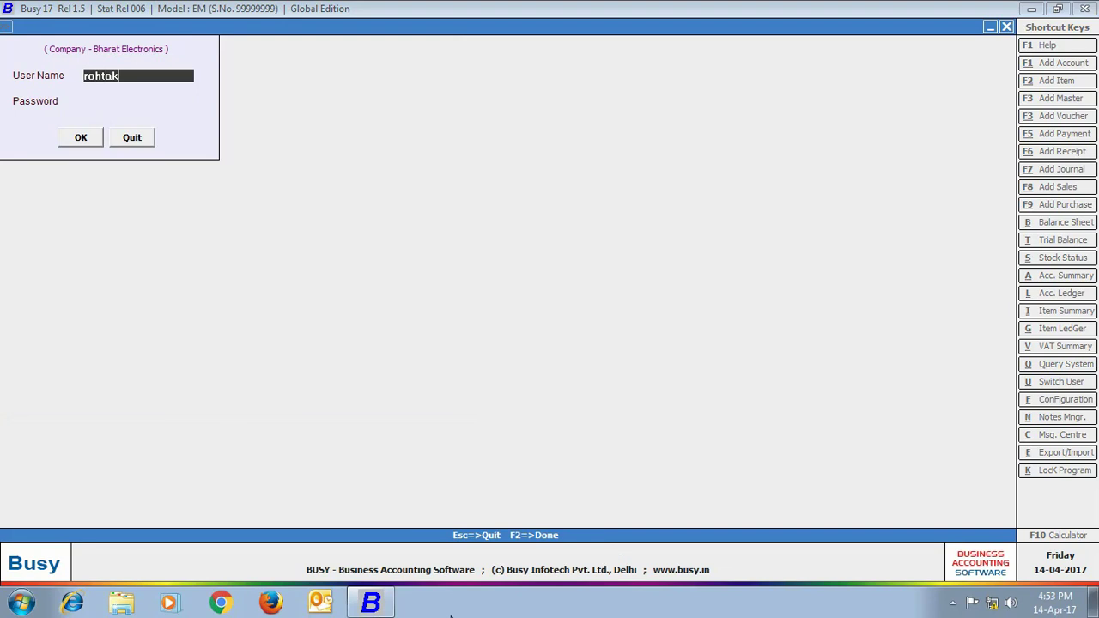
key("Return")
key("Return")
key("Return")
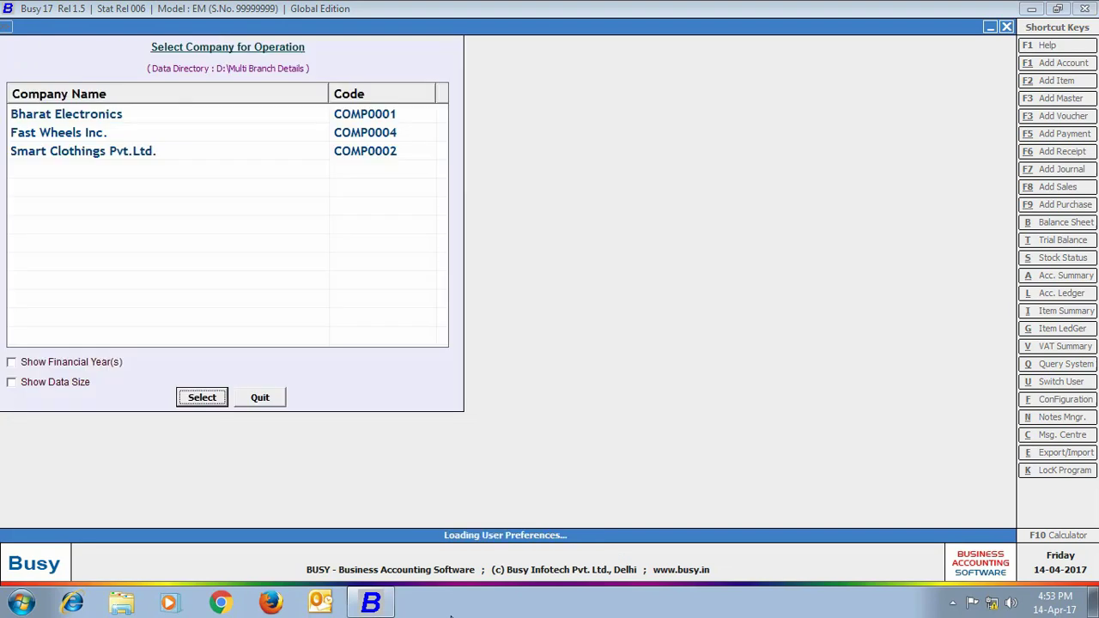
left_click(208, 27)
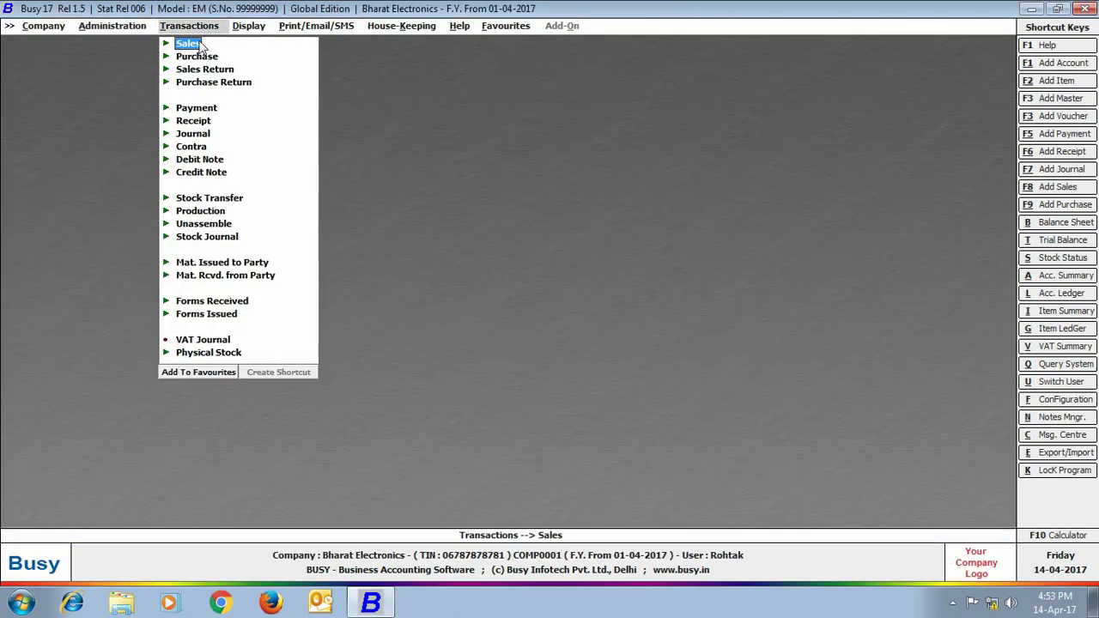
left_click(205, 43)
Start a Rohtak VAT/ItemWise sales voucher to Star Traders with Rohtak as material centre
left_click(214, 57)
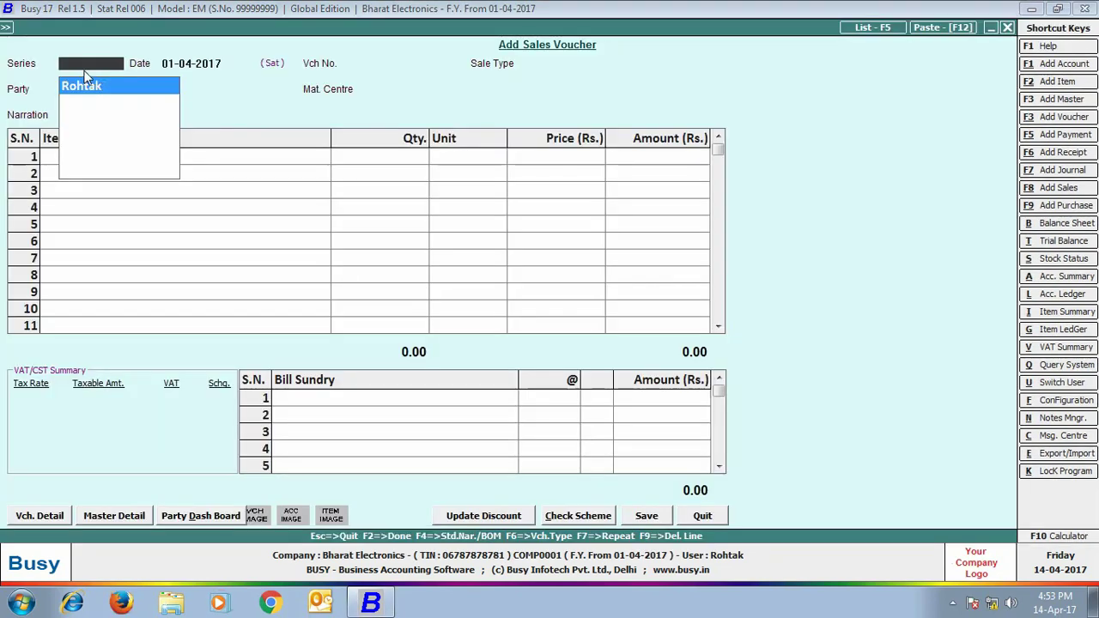
key("Return")
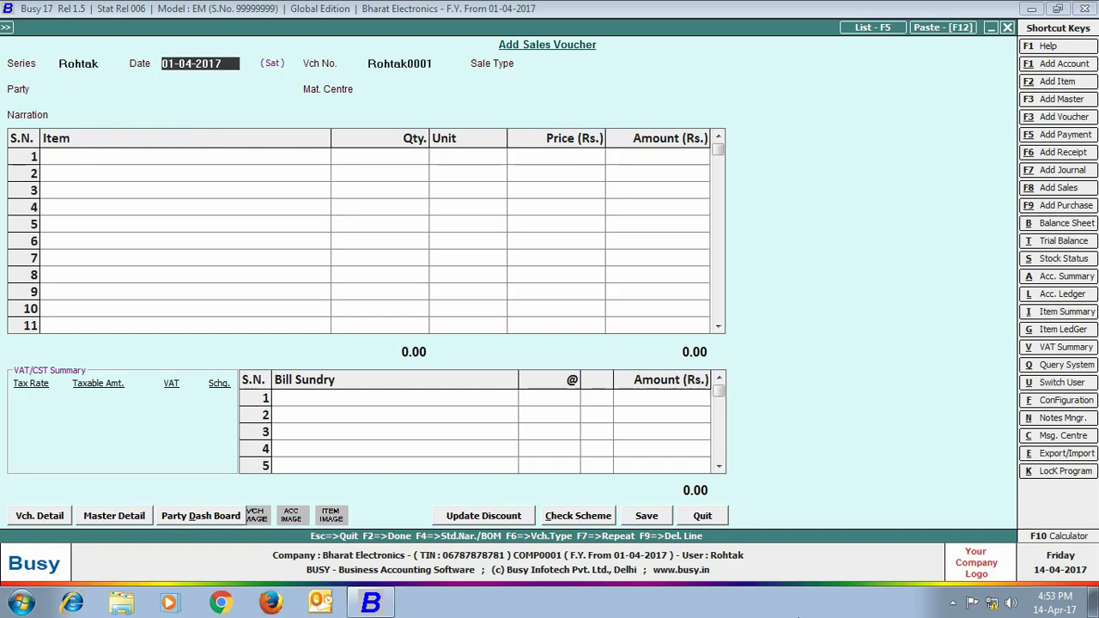
key("Return")
type("vat/i")
key("Return")
type("st")
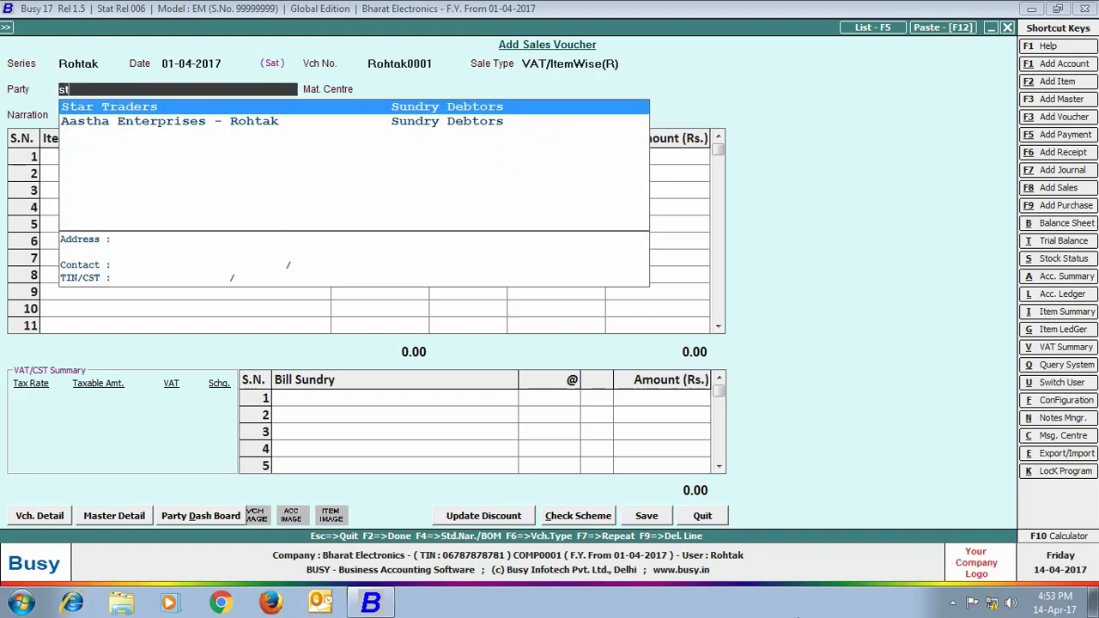
key("Return")
key("Return")
Sell 2 Sony Bravia 32"LED TVs at 28,000.00 (56,000.00) and save without printing
key("Return")
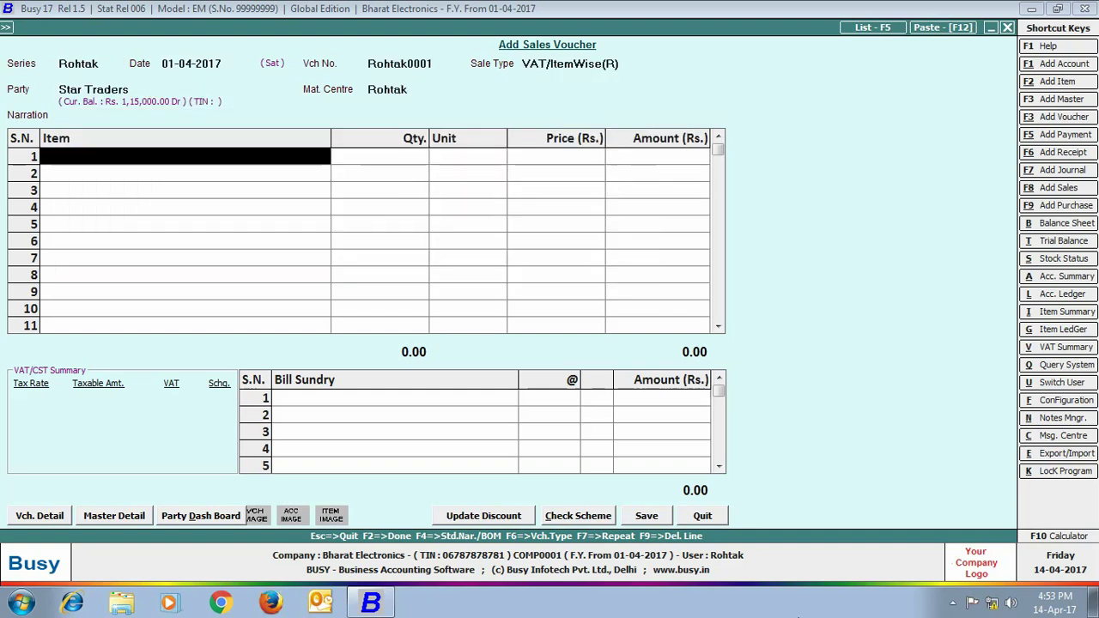
type("so")
key("Return")
type("2")
key("Return")
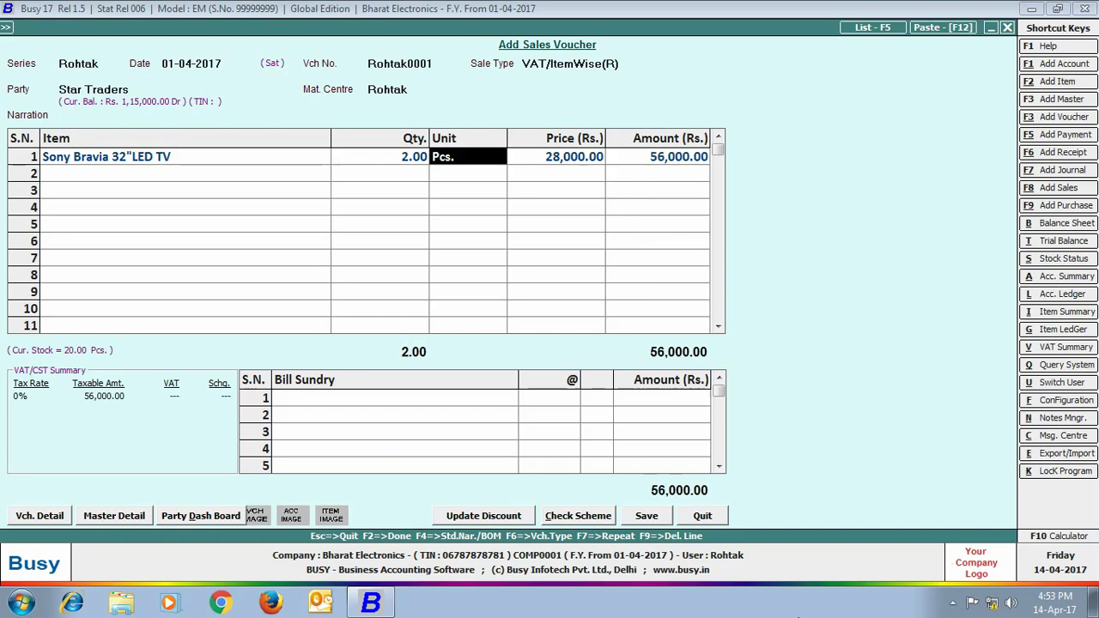
key("Return")
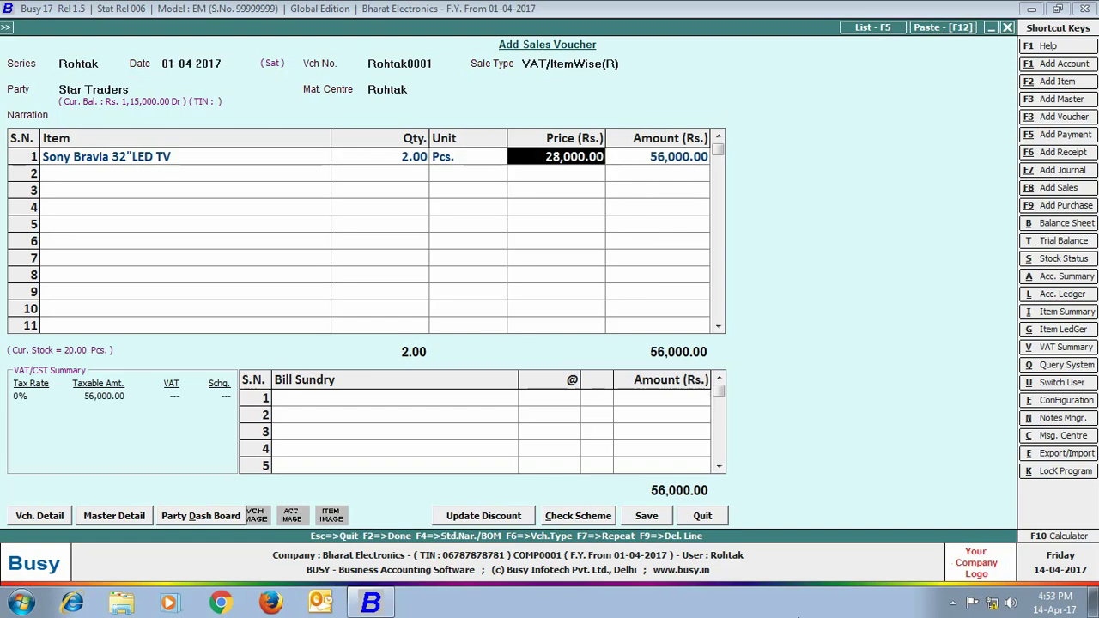
key("Return")
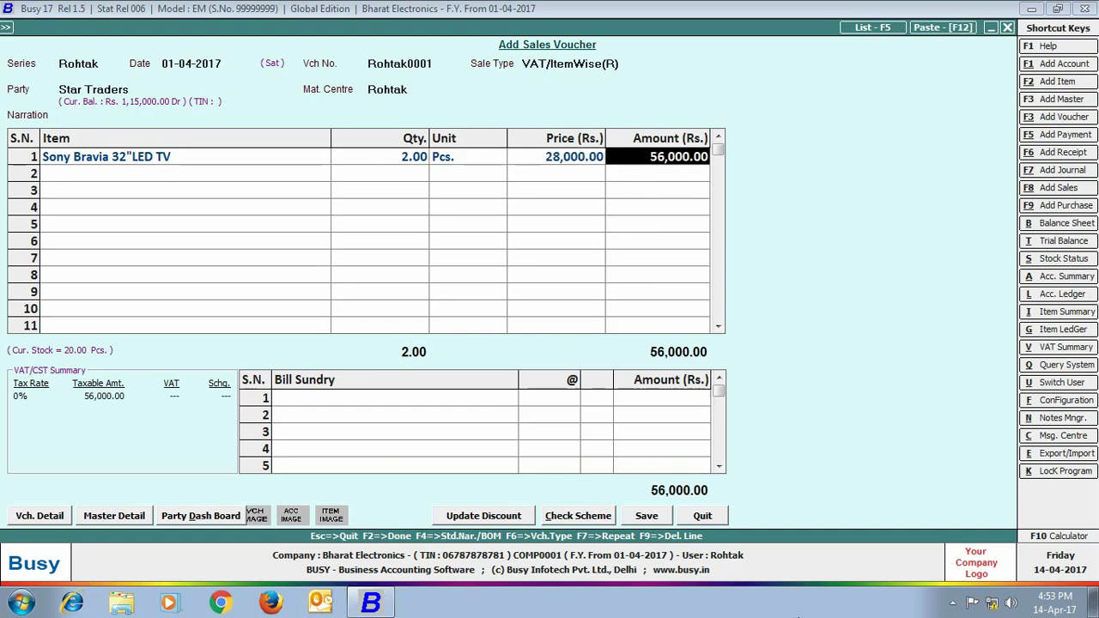
key("Return")
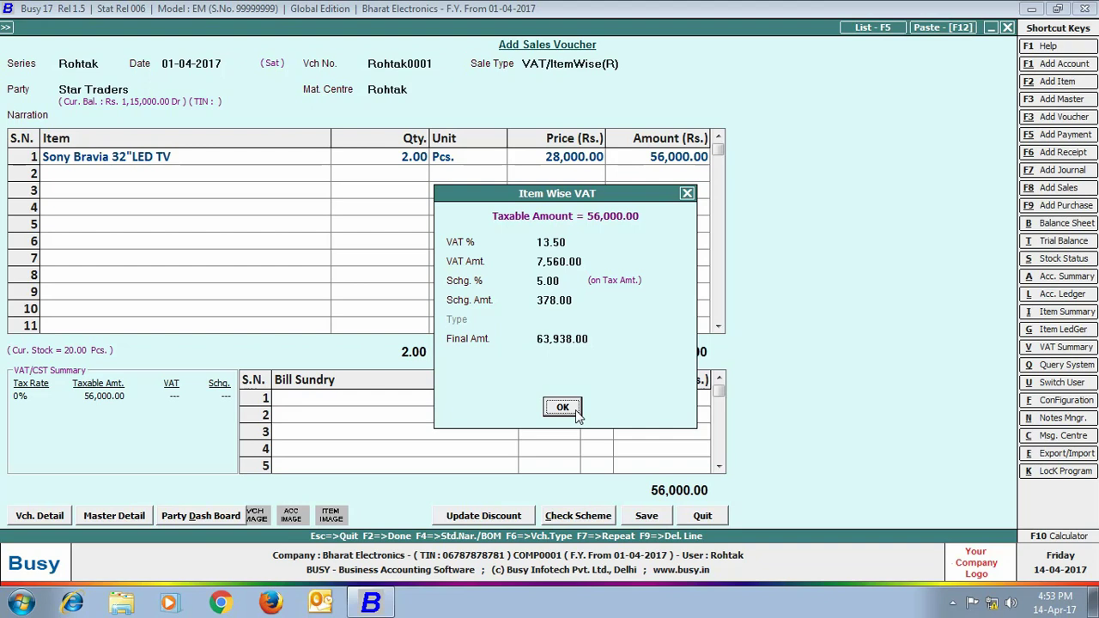
left_click(577, 416)
left_click(647, 516)
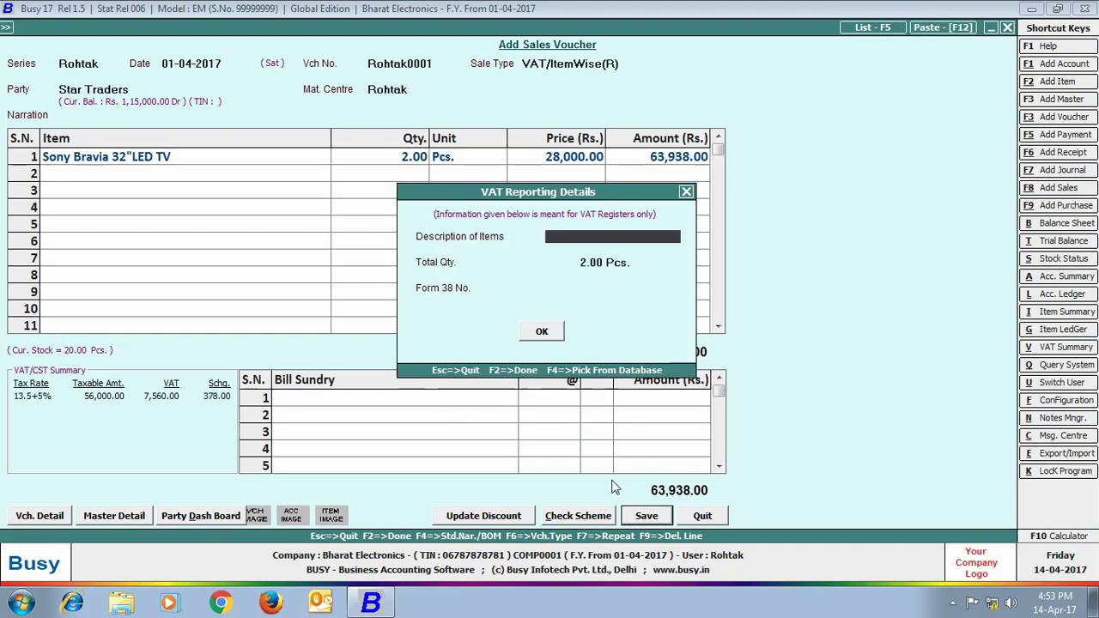
left_click(542, 331)
left_click(663, 340)
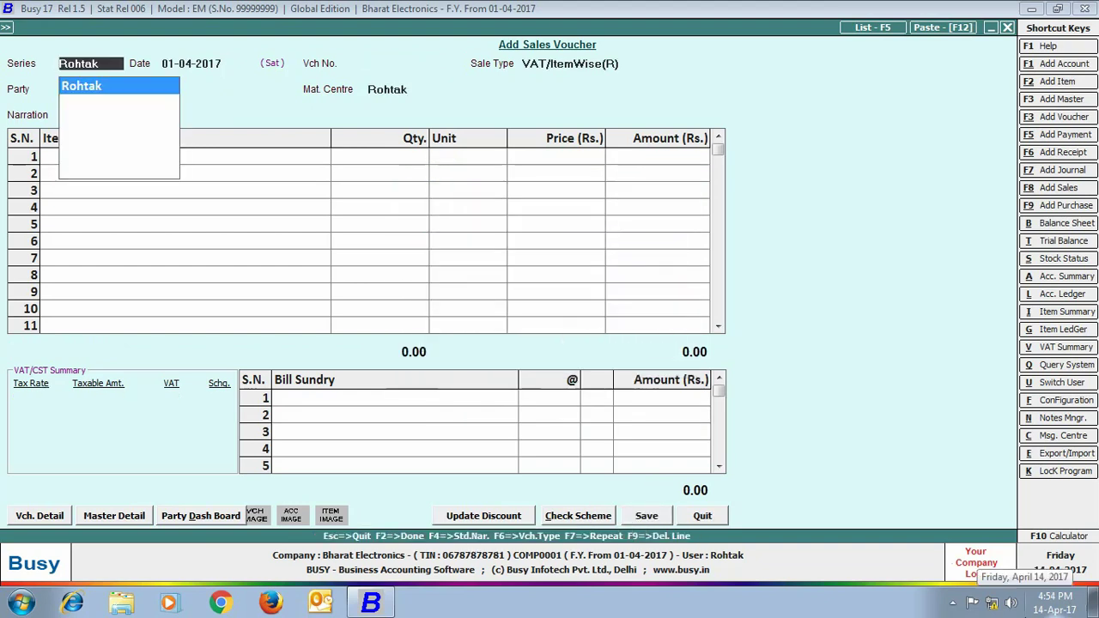
Enter a Rohtak sale of 1 Sony Bravia 32"LED TV to Aastha Enterprises - Rohtak
key("Return")
key("Return")
key("Return")
key("Return")
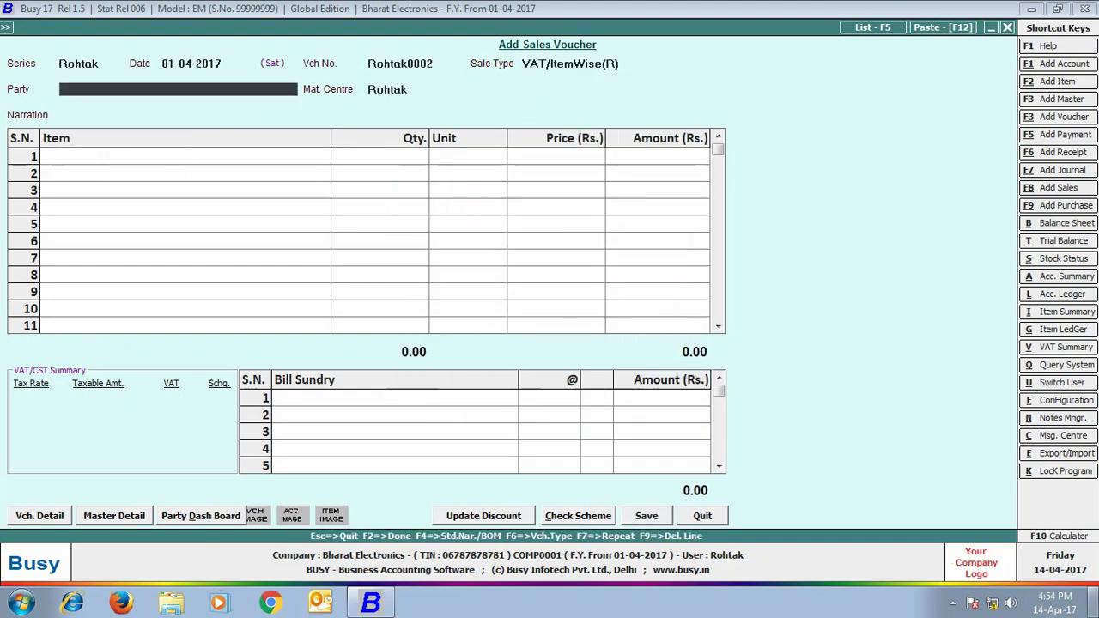
type("aa")
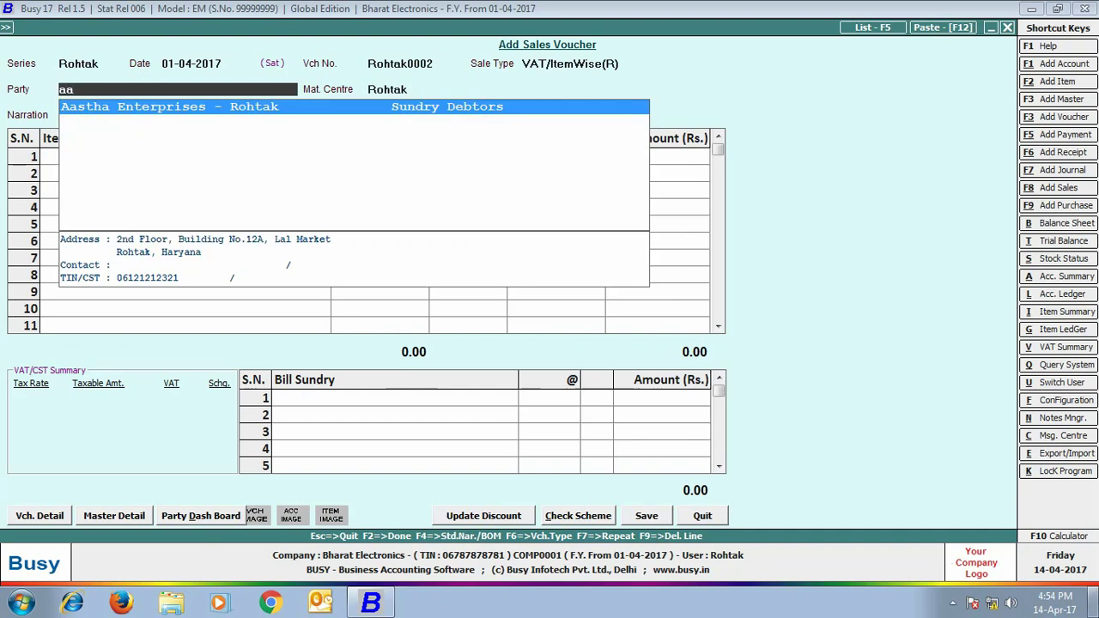
key("Return")
key("Return")
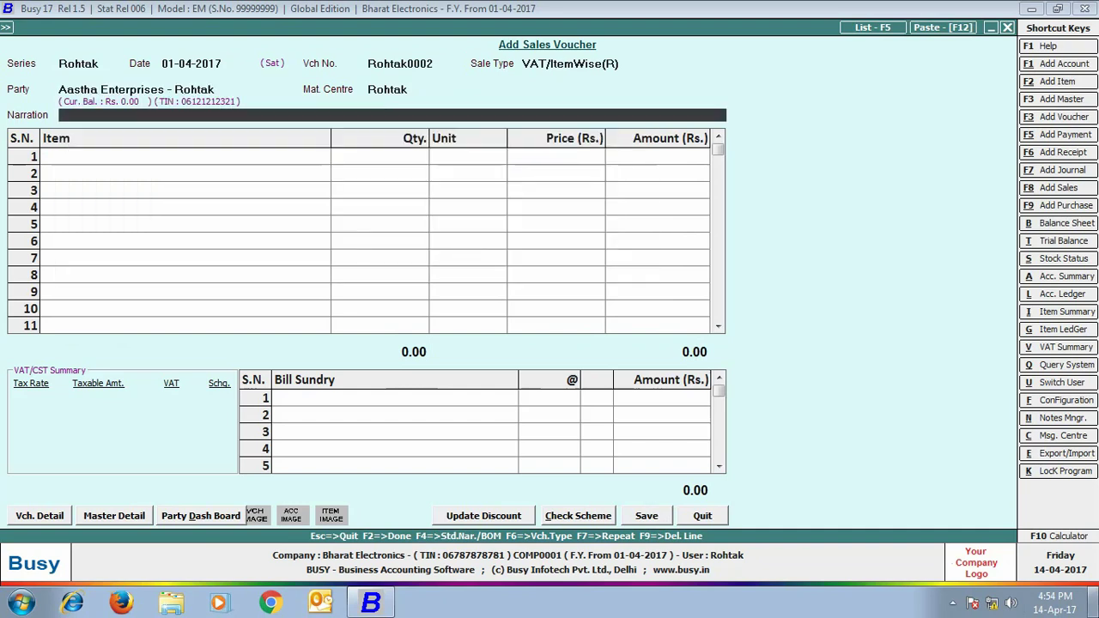
key("Return")
type("so")
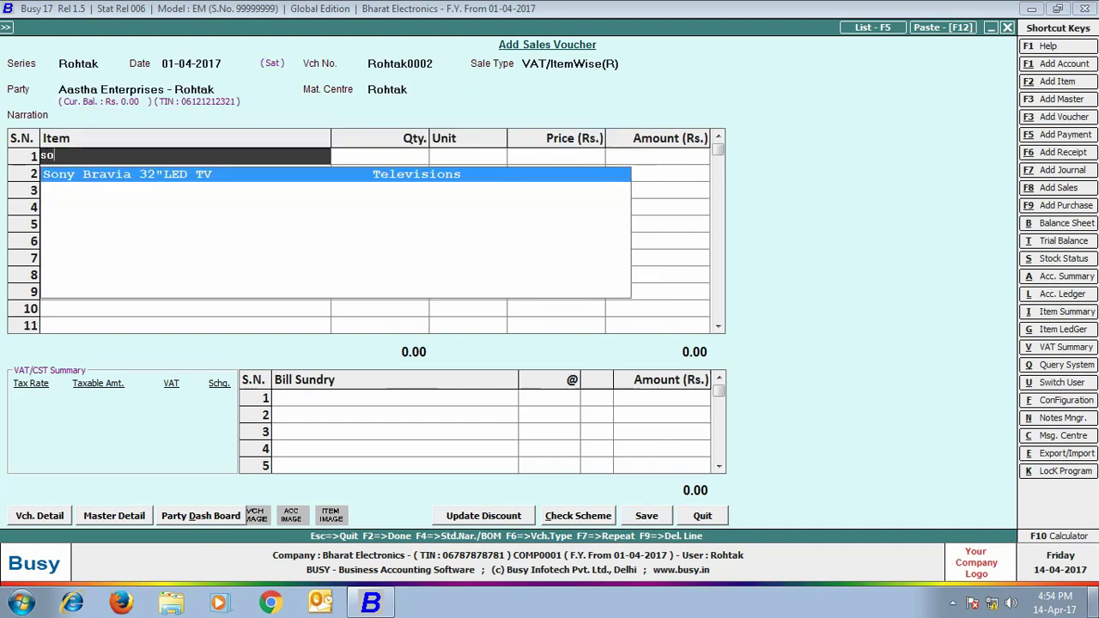
key("Return")
type("1")
key("Return")
Save the 31,969.00 Aastha voucher without printing and quit voucher entry
key("Return")
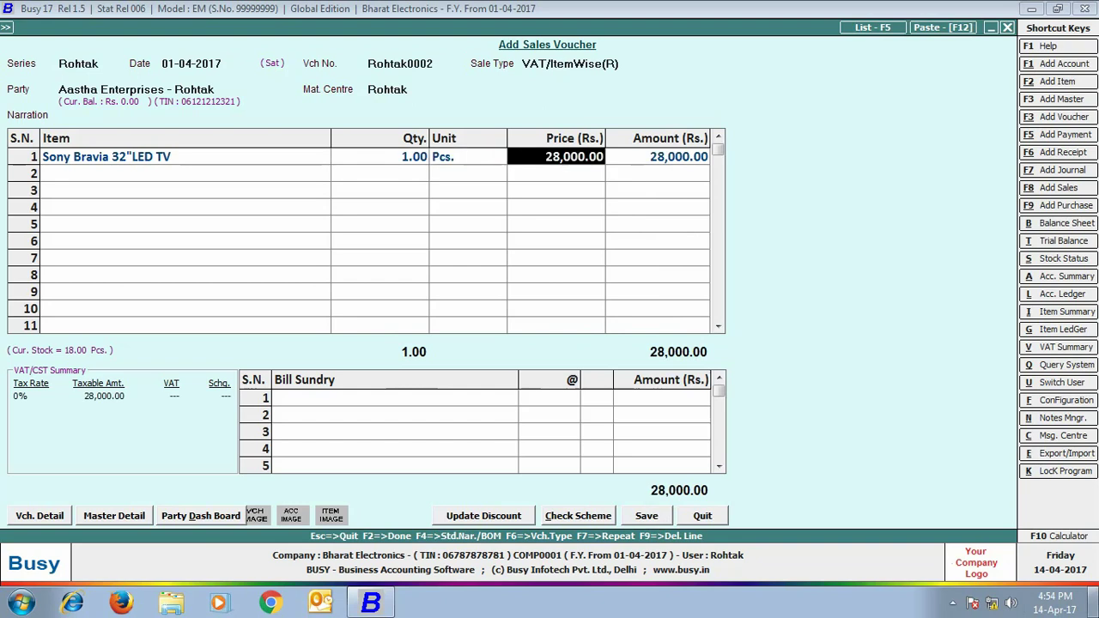
key("Return")
key("Return")
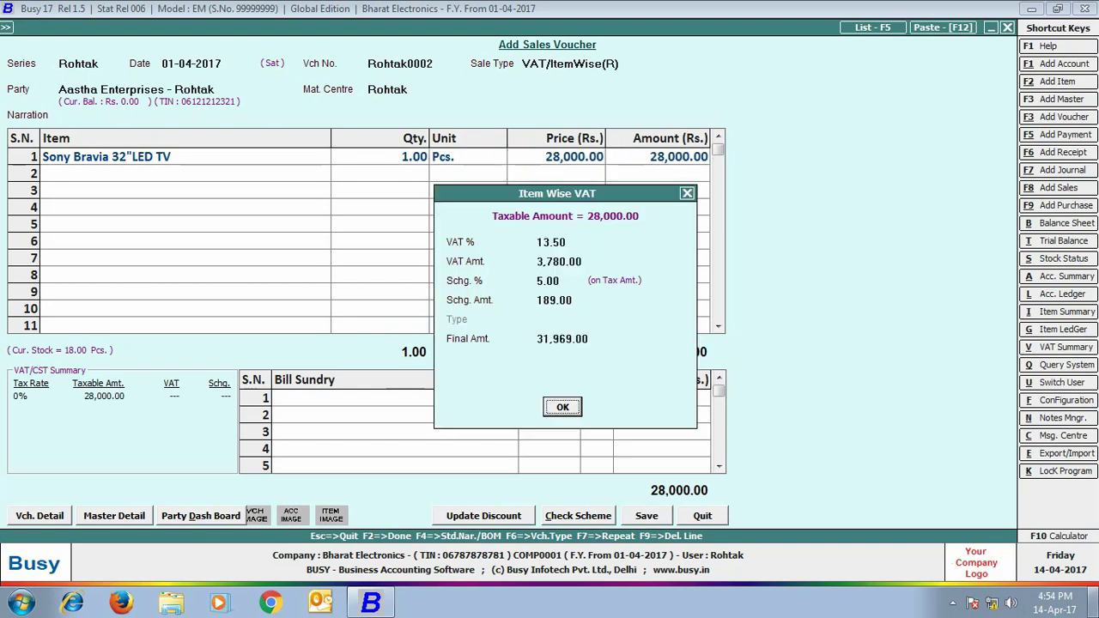
key("Return")
left_click(640, 519)
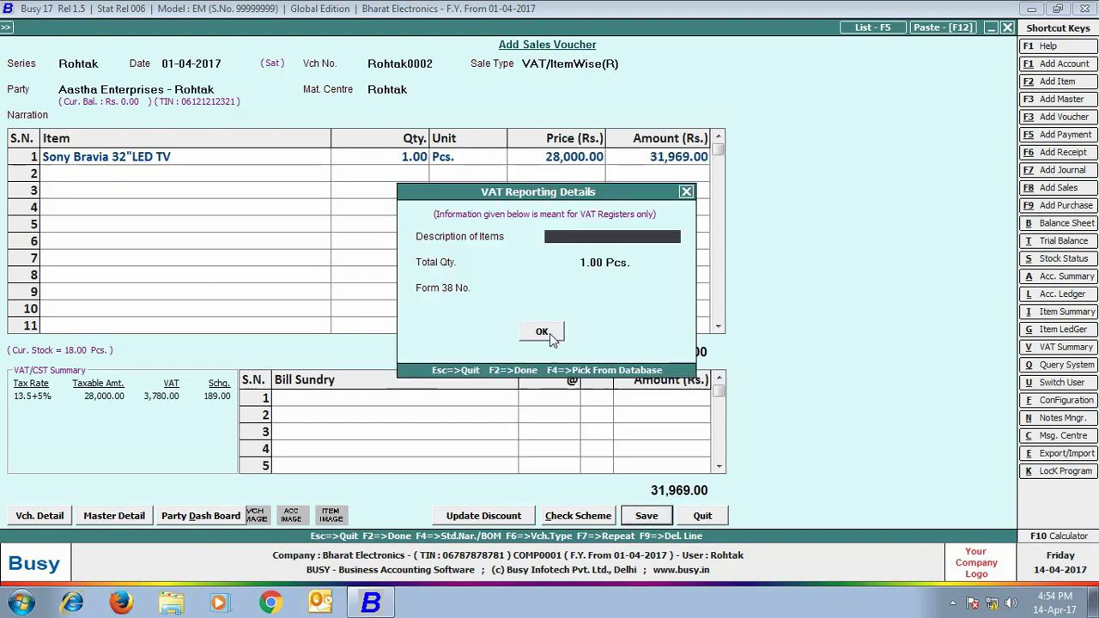
left_click(543, 332)
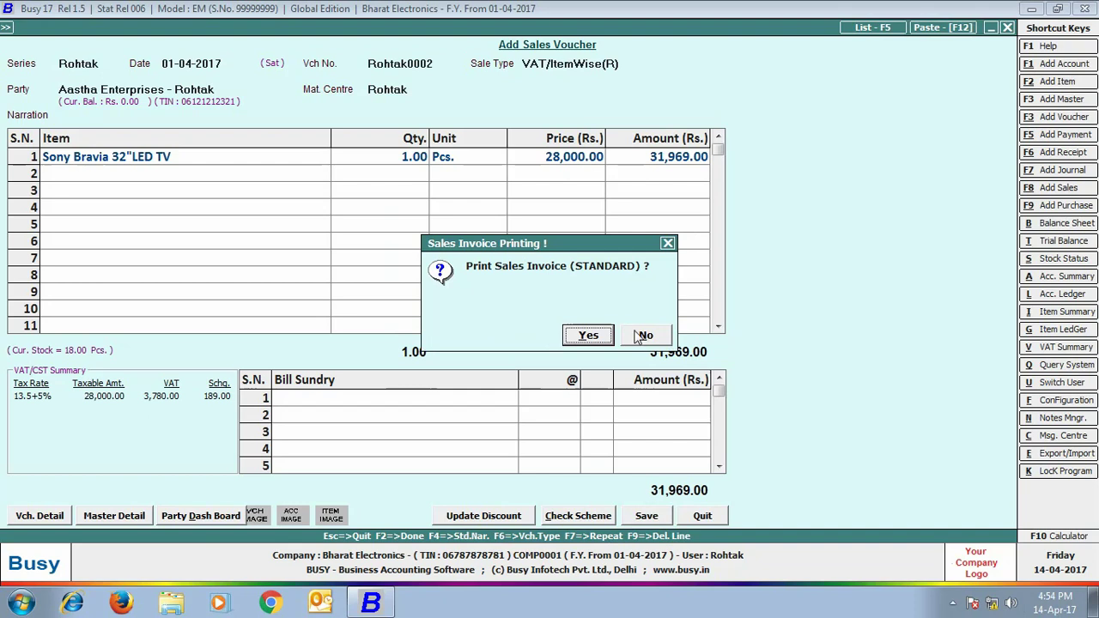
left_click(644, 336)
left_click(1009, 27)
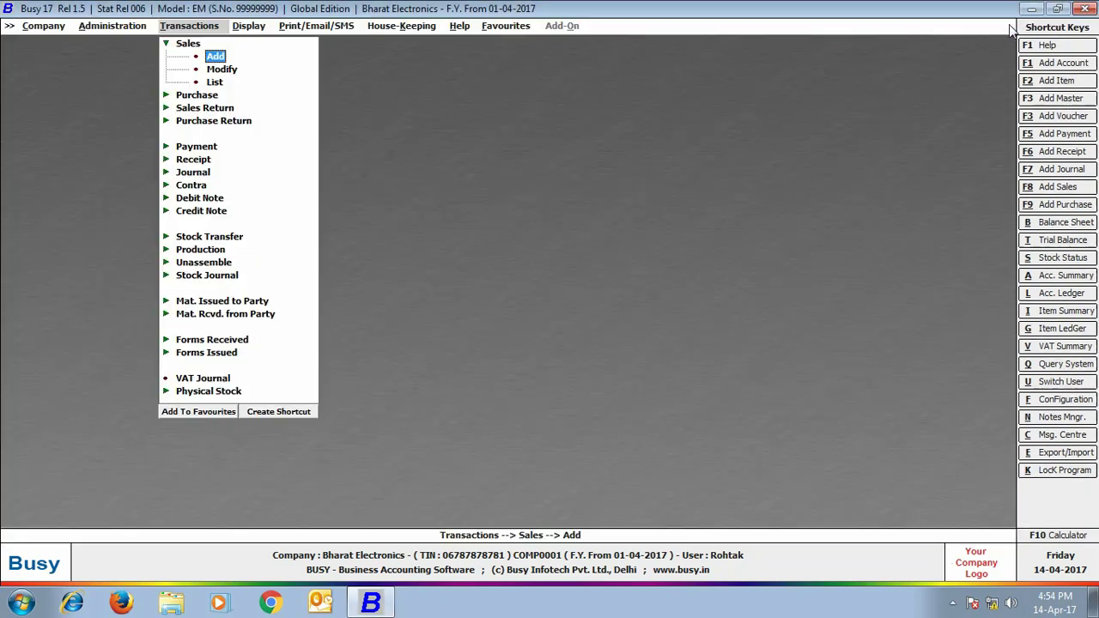
Display the standard account-wise ledger for Star Traders (1,78,938.00 Dr)
left_click(254, 29)
left_click(266, 70)
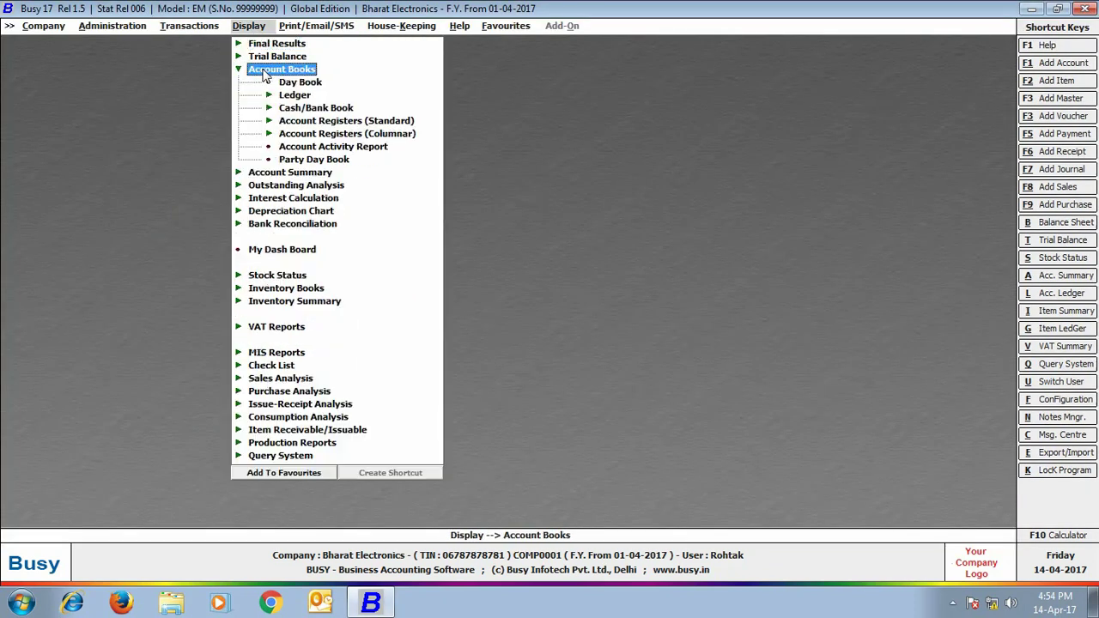
left_click(292, 96)
left_click(314, 110)
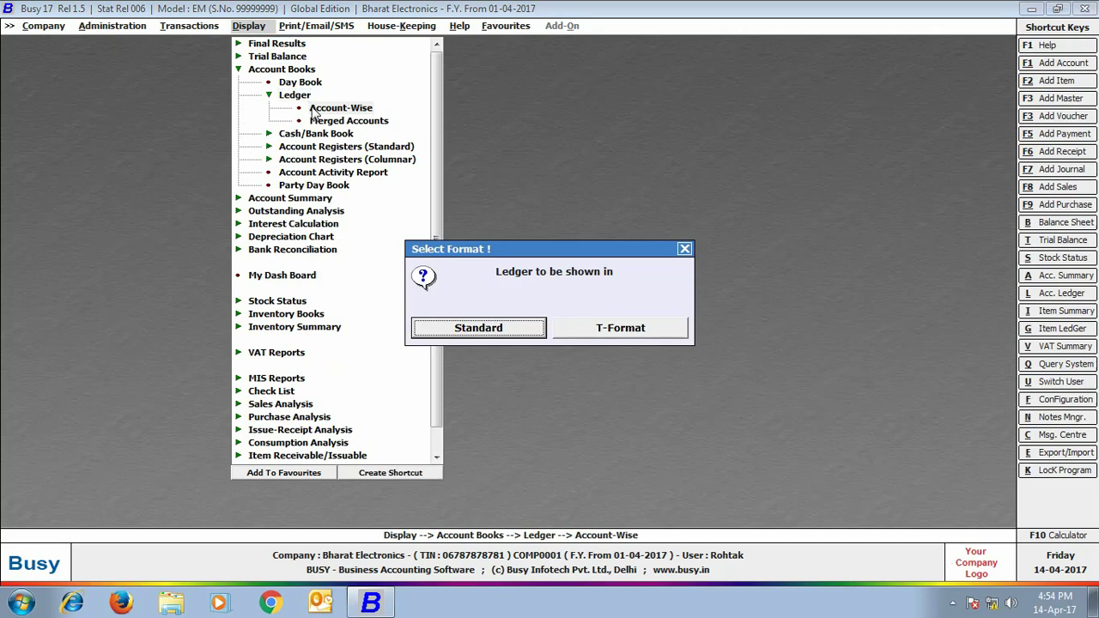
left_click(461, 333)
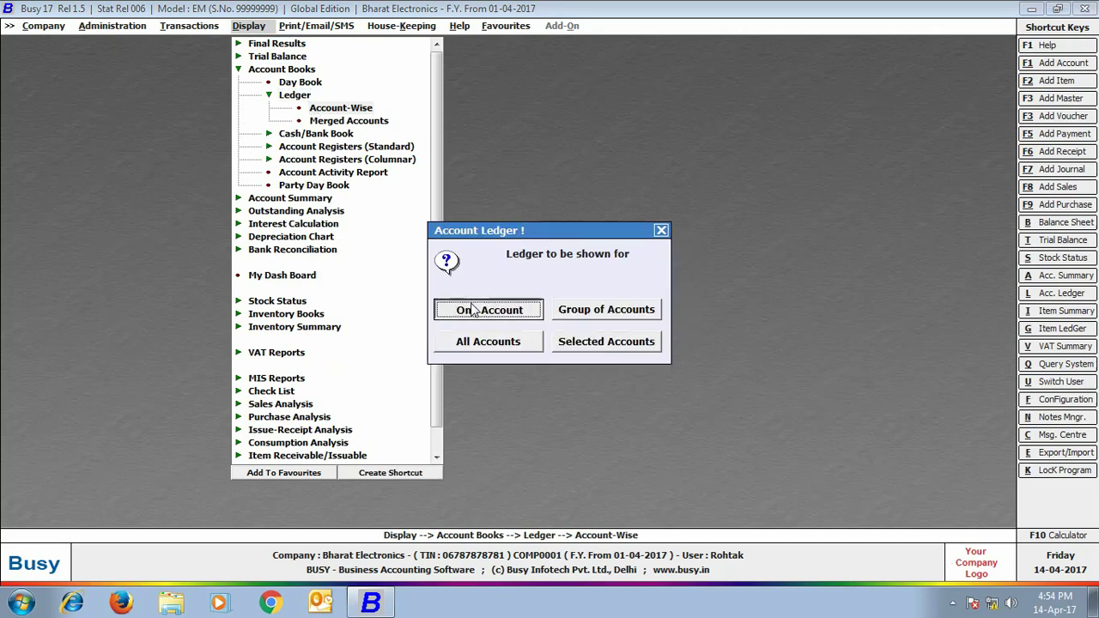
left_click(475, 311)
type("star")
key("Return")
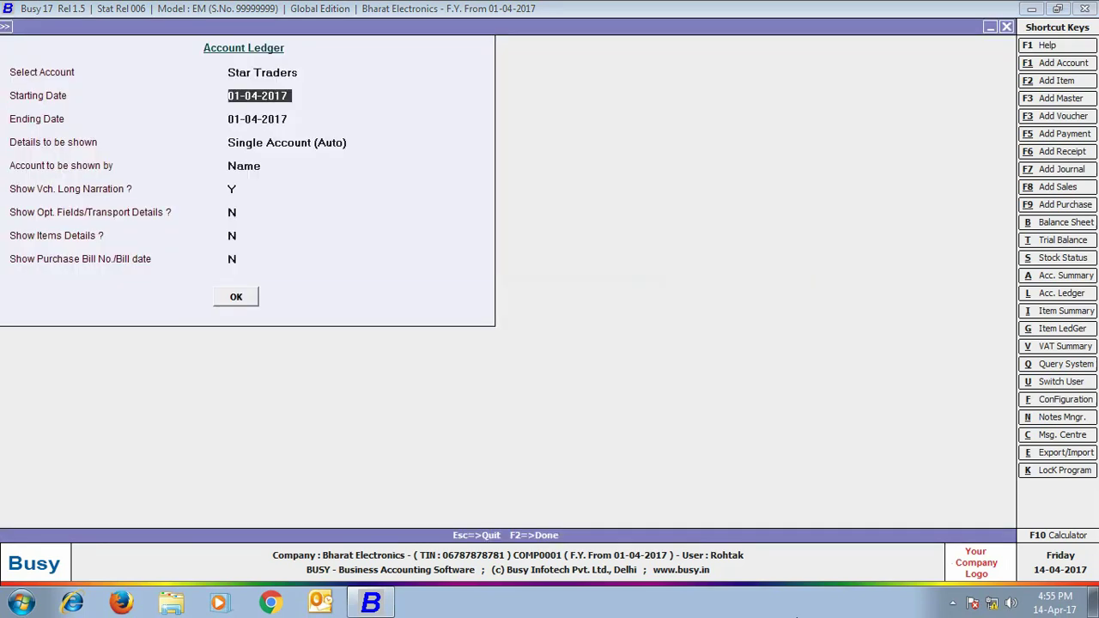
key("Return")
key("Return")
key("Return")
key("Return")
key("Return")
key("Return")
key("Return")
key("Return")
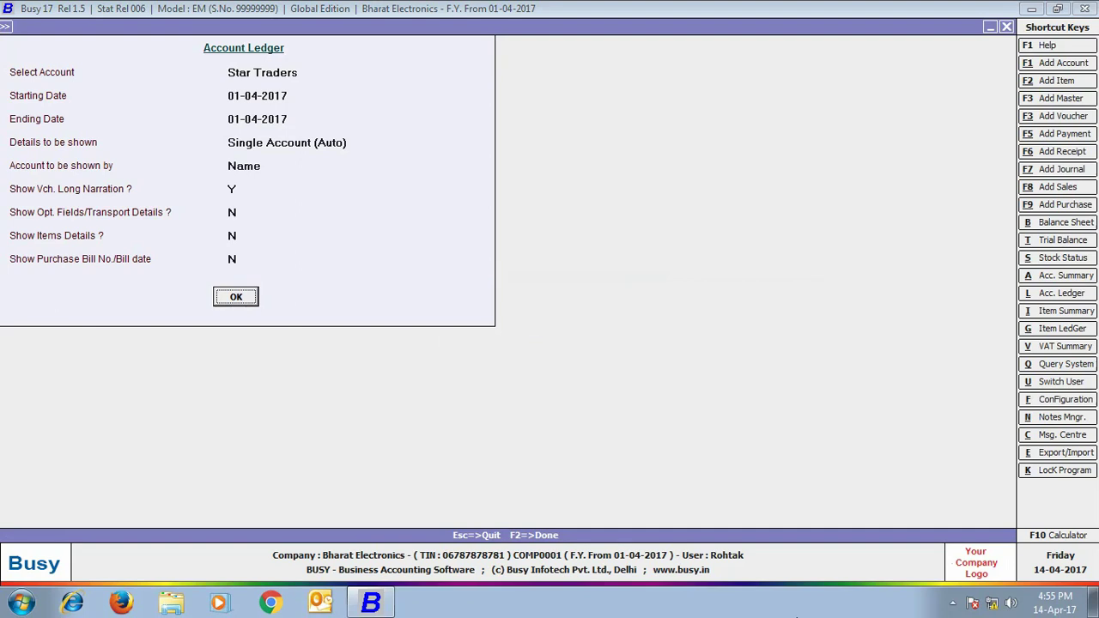
key("Return")
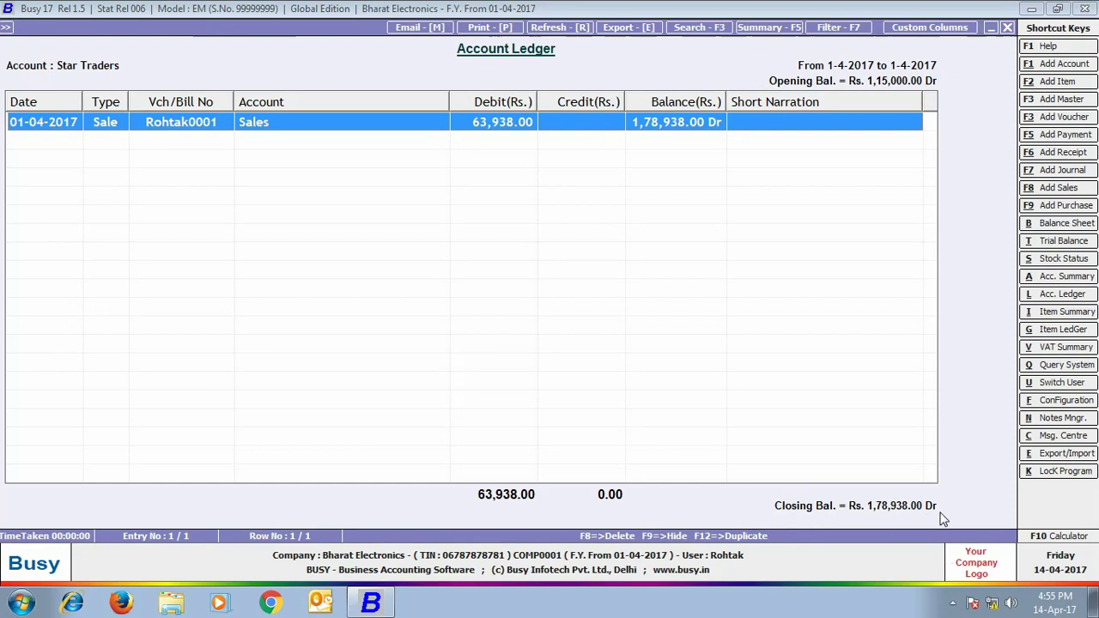
Display the Aastha Enterprises - Rohtak ledger (31,969.00 Dr), then exit the reports
left_click(1010, 30)
type("aas")
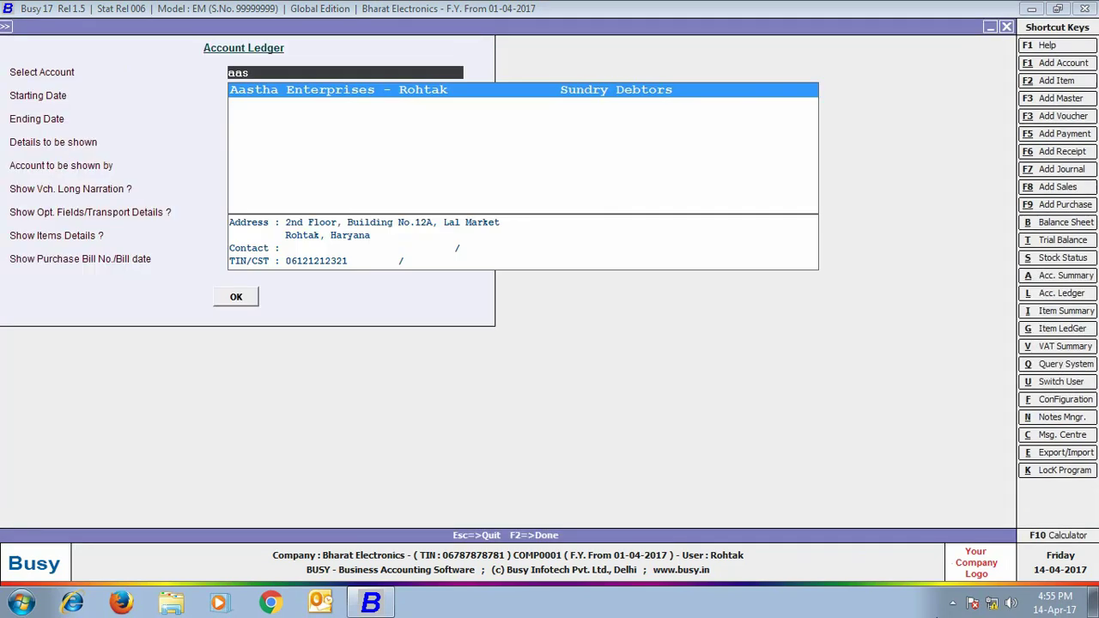
key("Return")
key("Return")
key("Return")
key("Return")
key("Return")
key("Return")
key("Return")
key("Return")
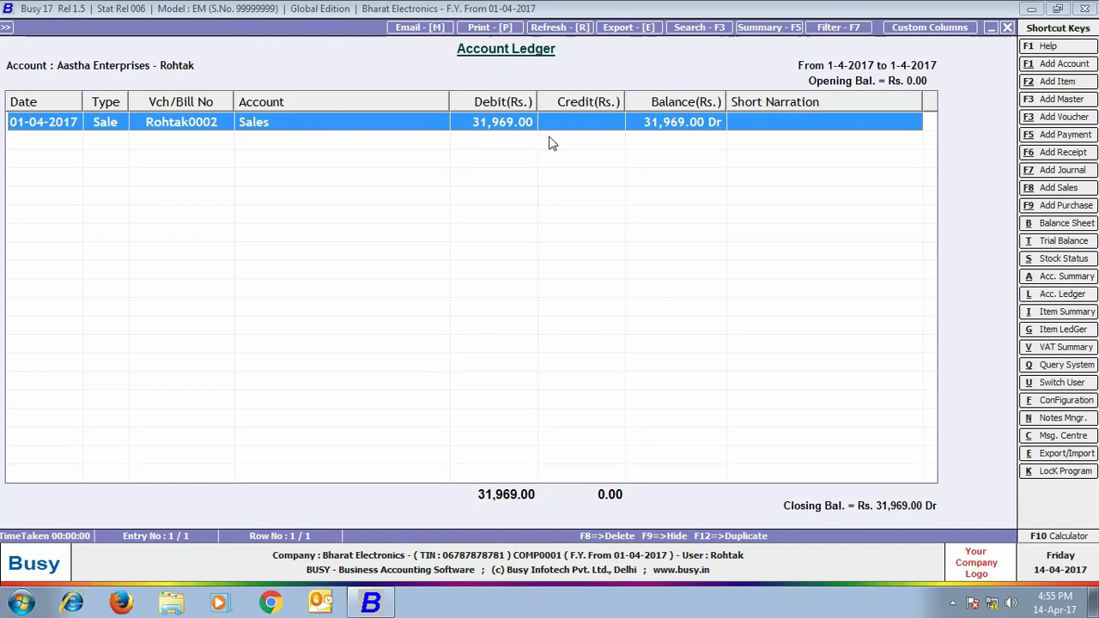
key("Escape")
key("Escape")
key("Escape")
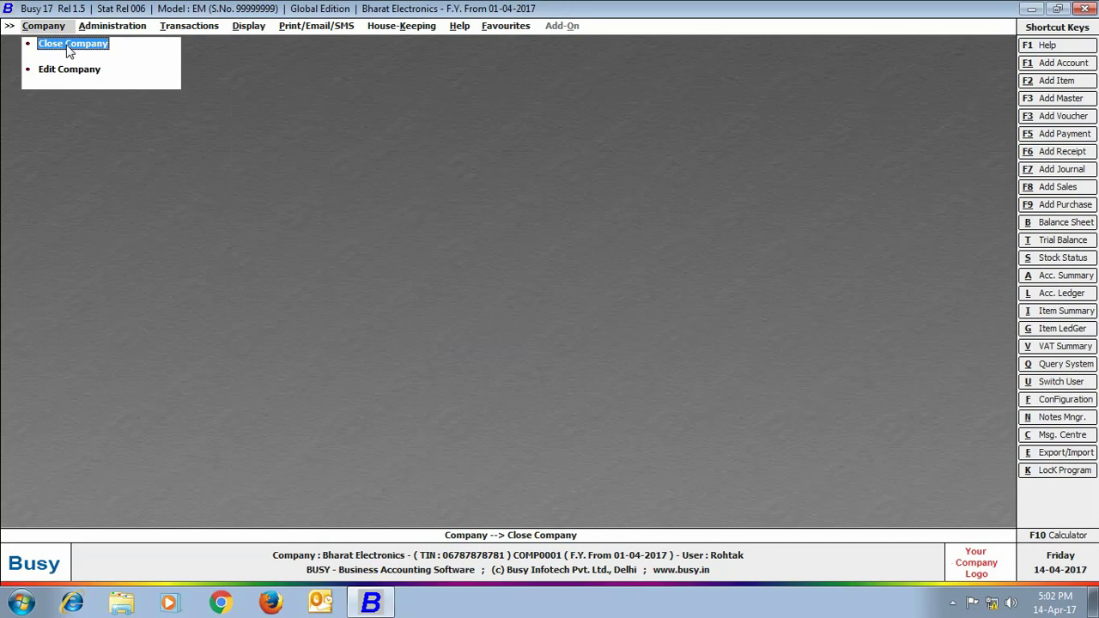
Reopen Bharat Electronics, logging in as the Mumbai branch user with its password
left_click(68, 45)
left_click(69, 45)
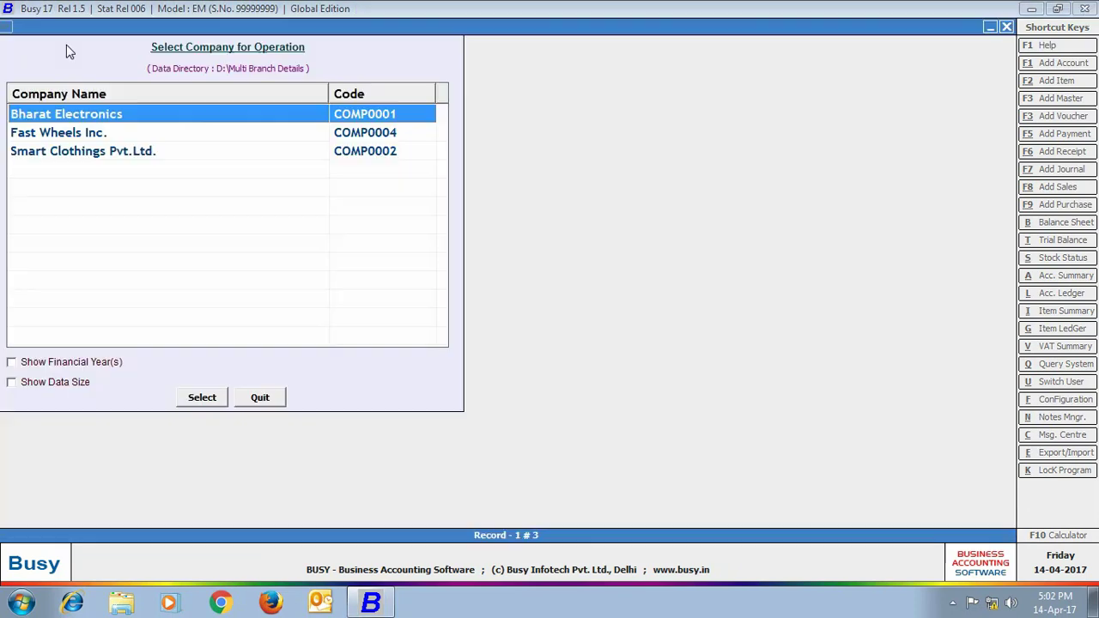
left_click(201, 397)
type("Mumbai")
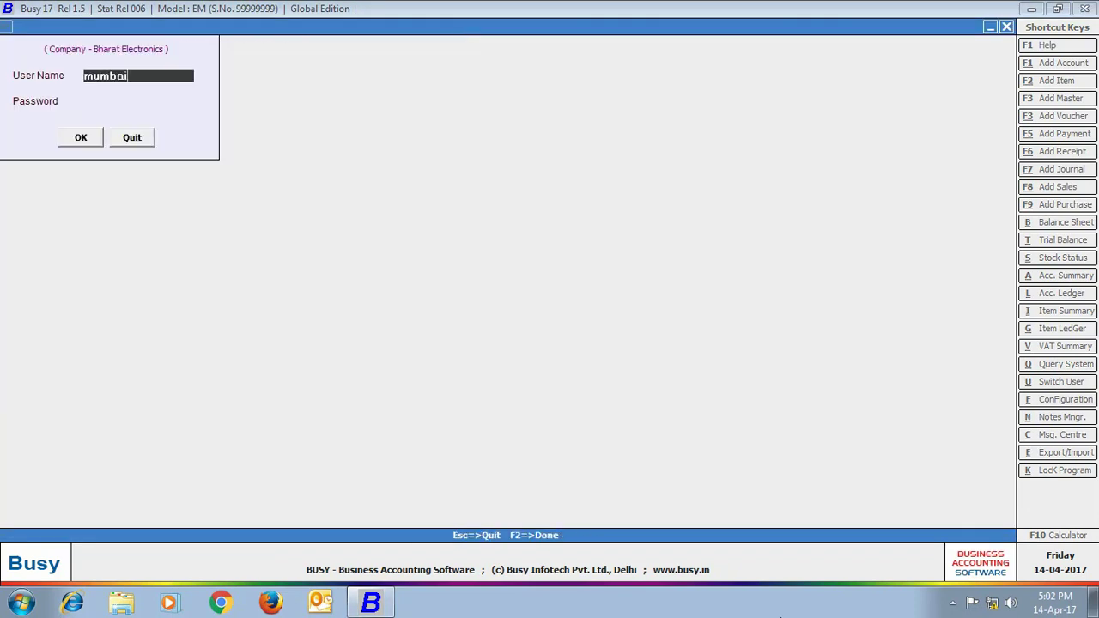
key("Return")
type("******")
key("Return")
key("Return")
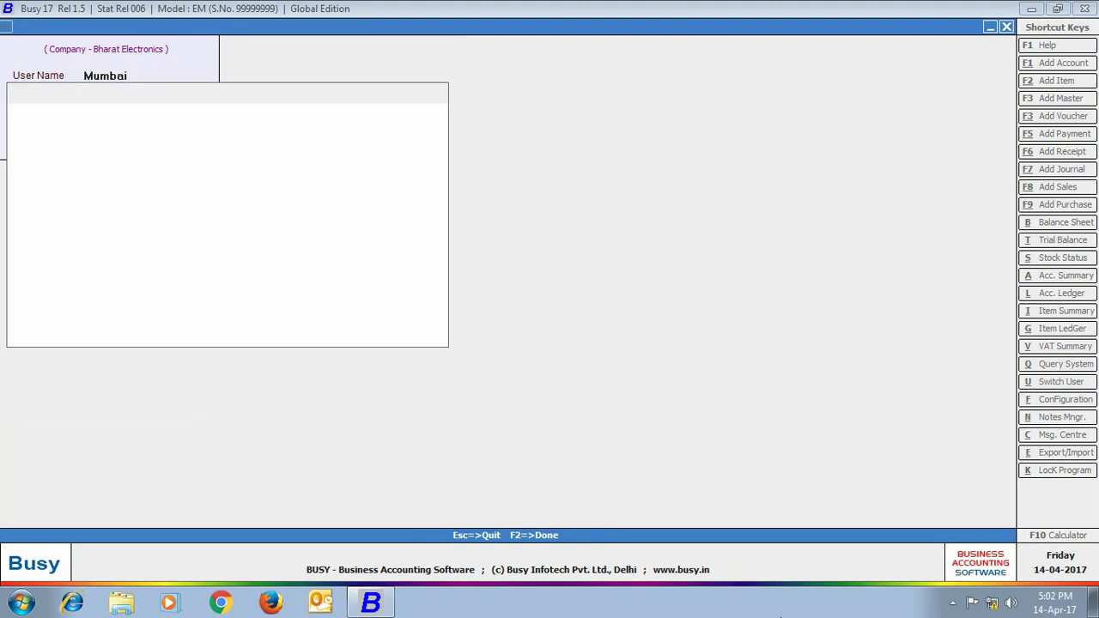
Start a Mumbai VAT/ItemWise(R) sales voucher to Star Traders at the Mumbai material centre
left_click(194, 27)
left_click(189, 44)
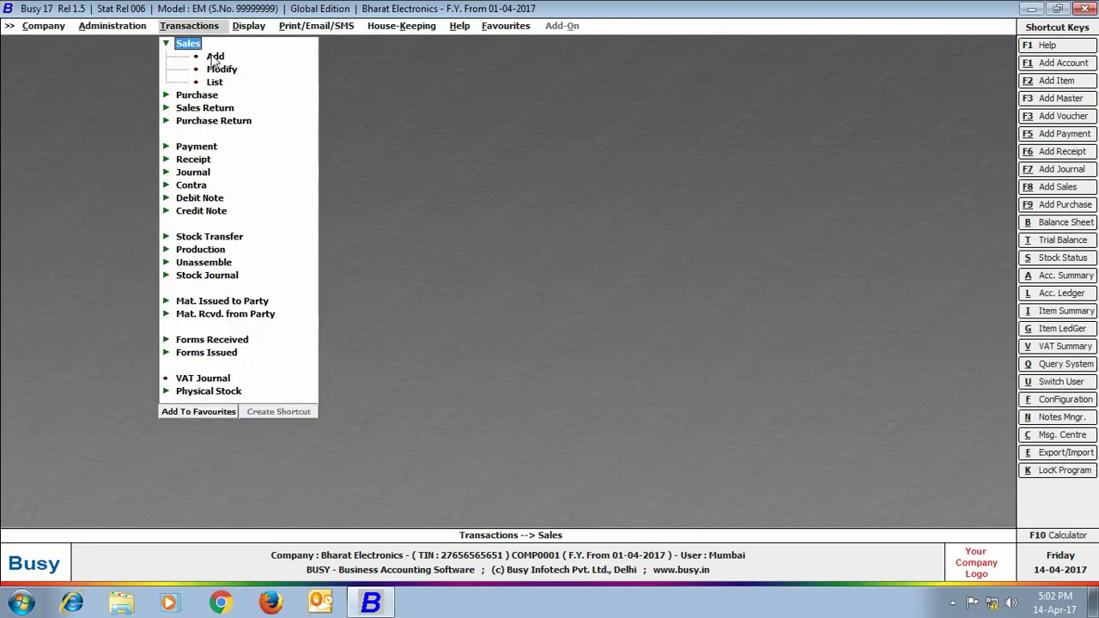
left_click(210, 55)
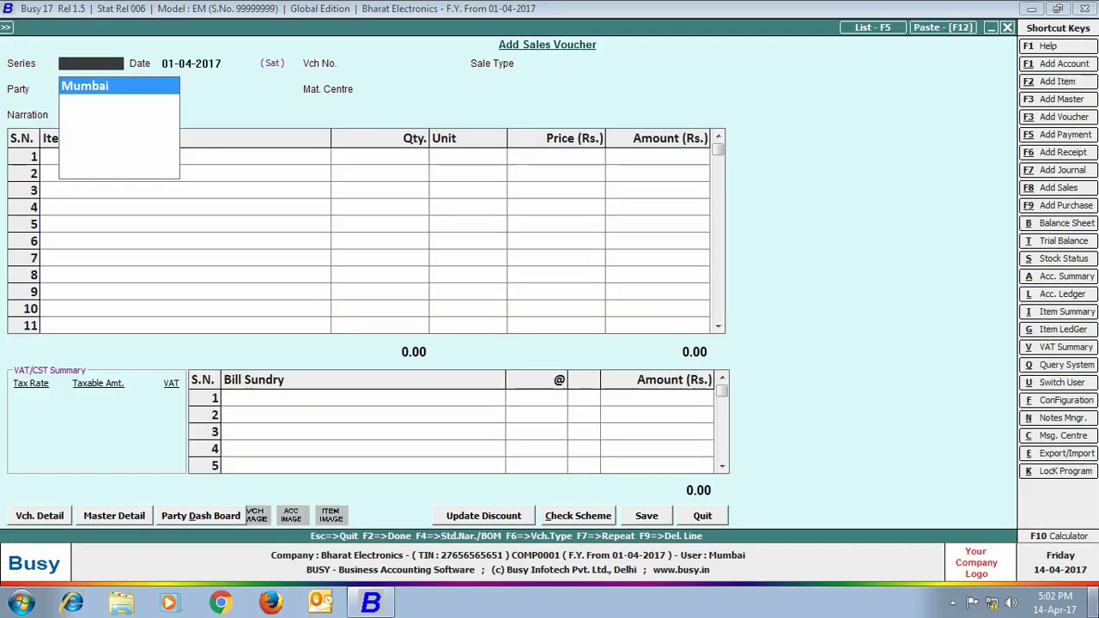
key("Return")
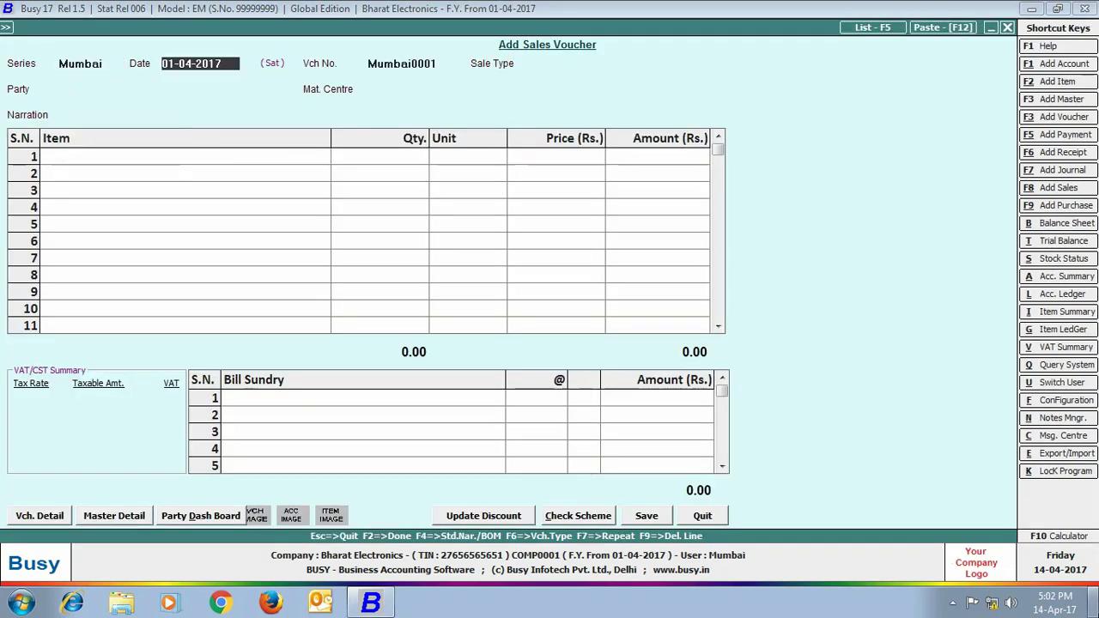
key("Return")
type("vat/i")
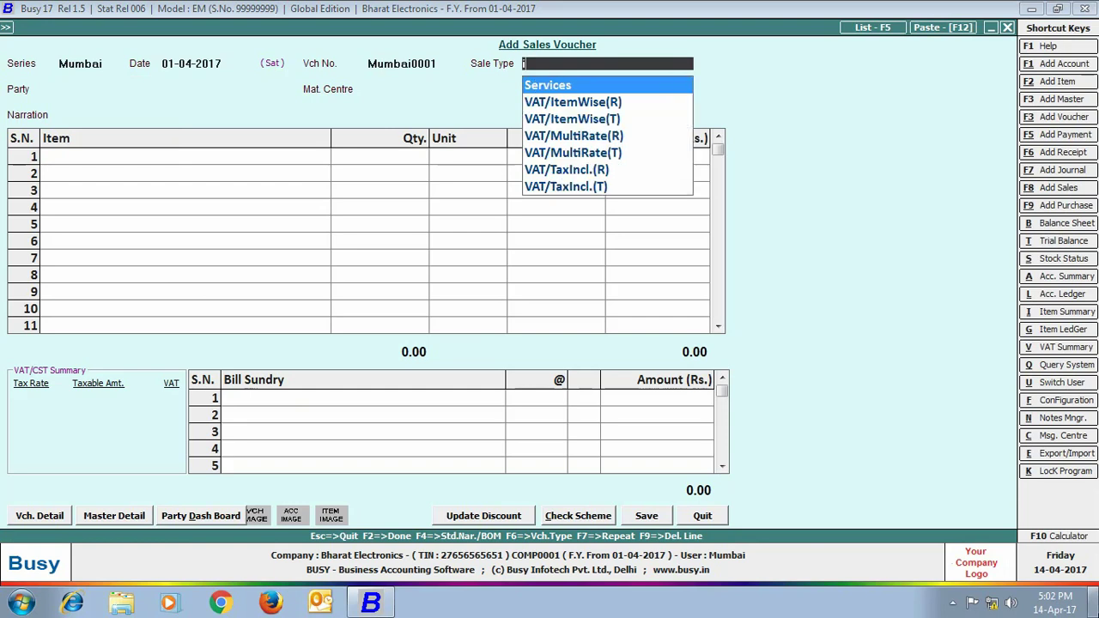
key("Return")
type("sta")
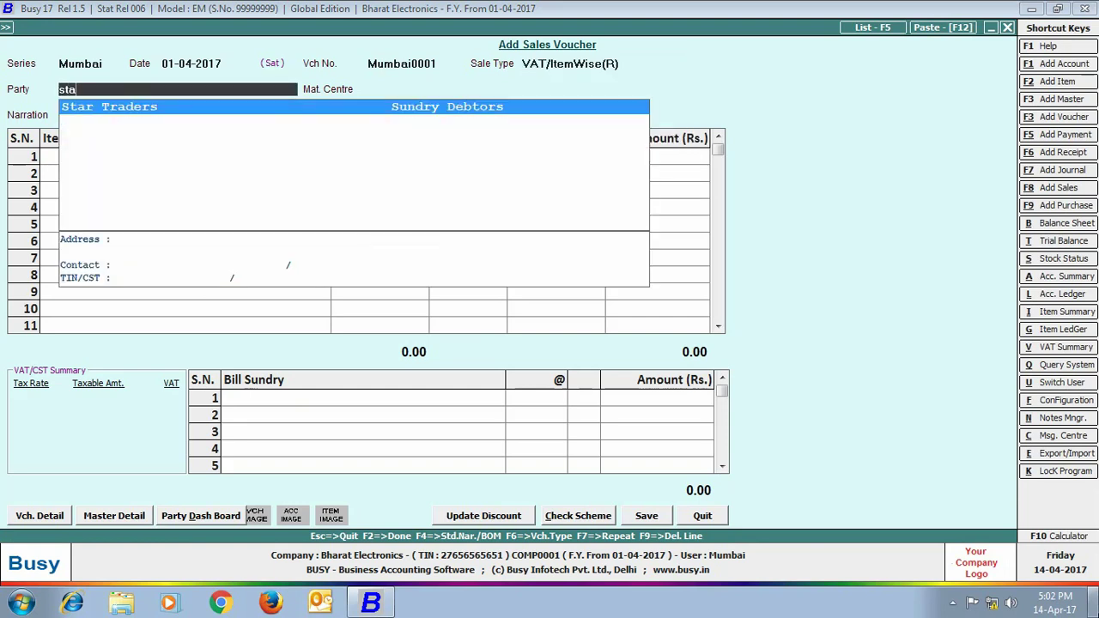
key("Return")
type("mu")
key("Return")
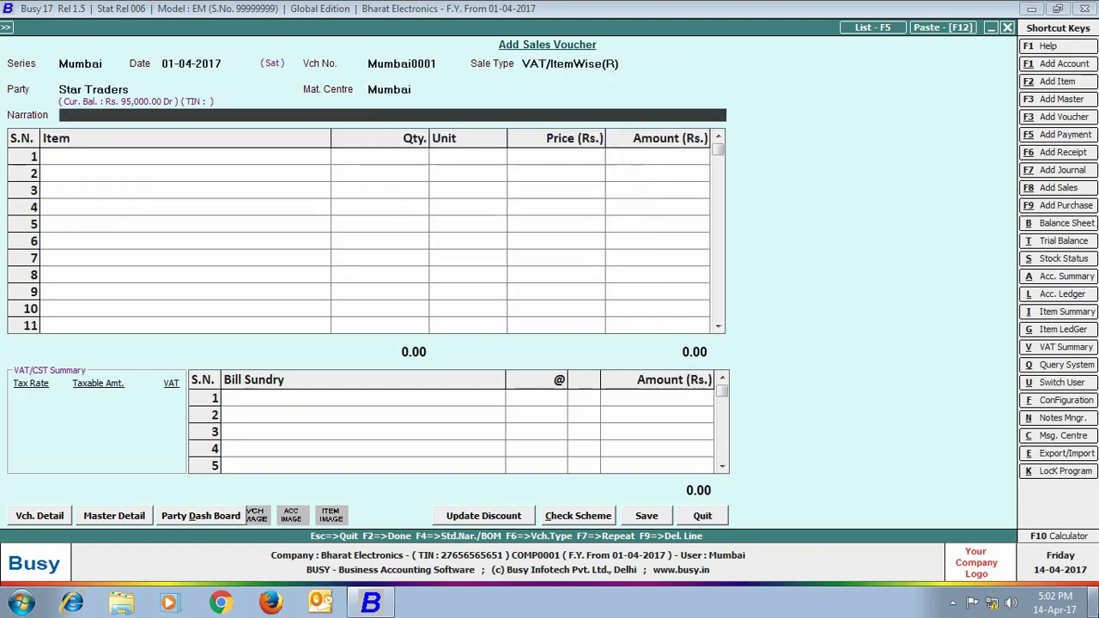
Sell 4 Sony Bravia 32"LED TVs at 27,000.00 with 13.5% VAT; save without printing
type("so")
key("Return")
type("4")
key("Return")
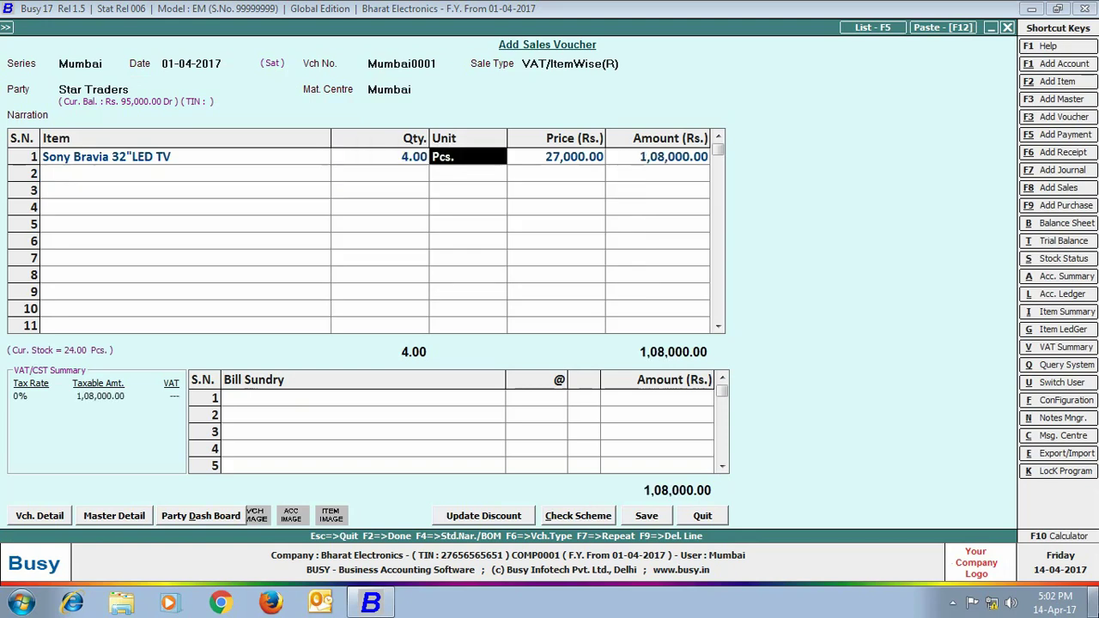
key("Return")
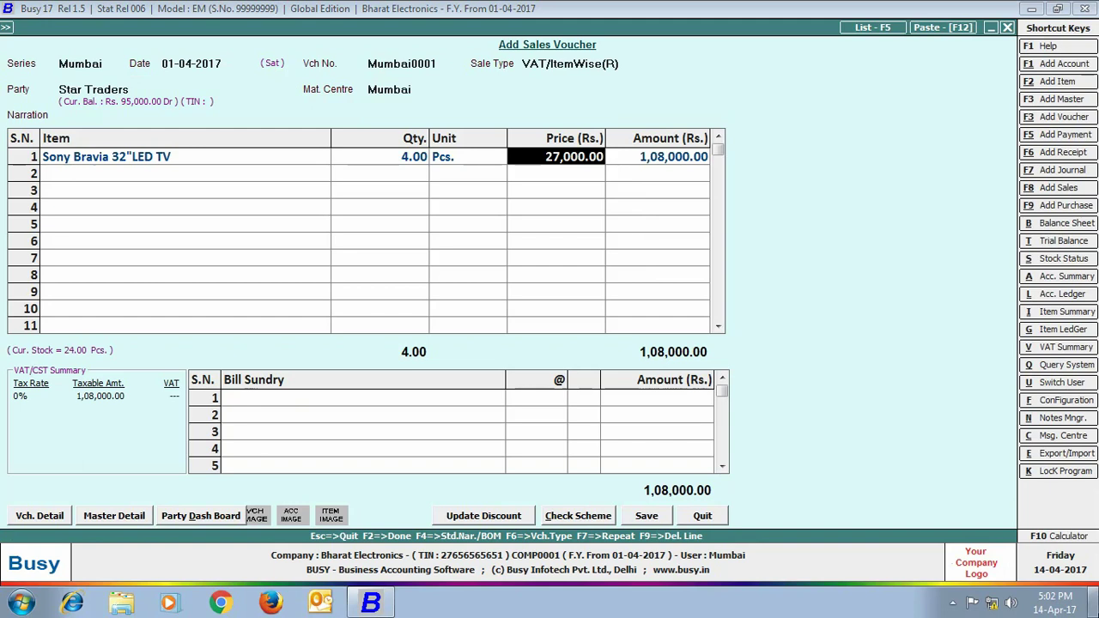
key("Return")
key("Return")
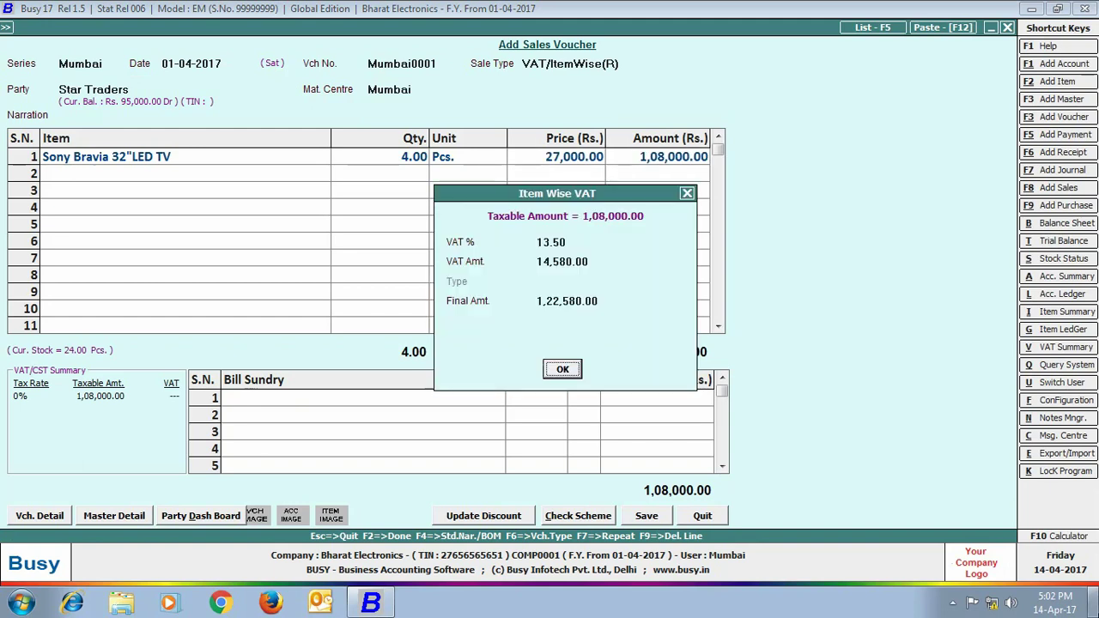
left_click(572, 371)
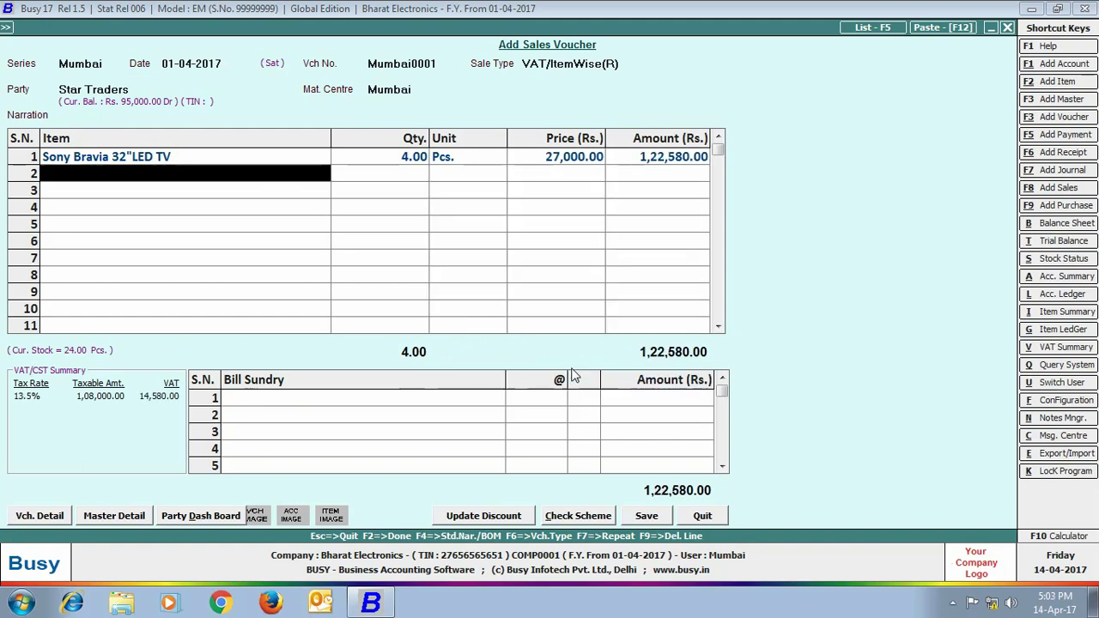
left_click(647, 515)
left_click(638, 336)
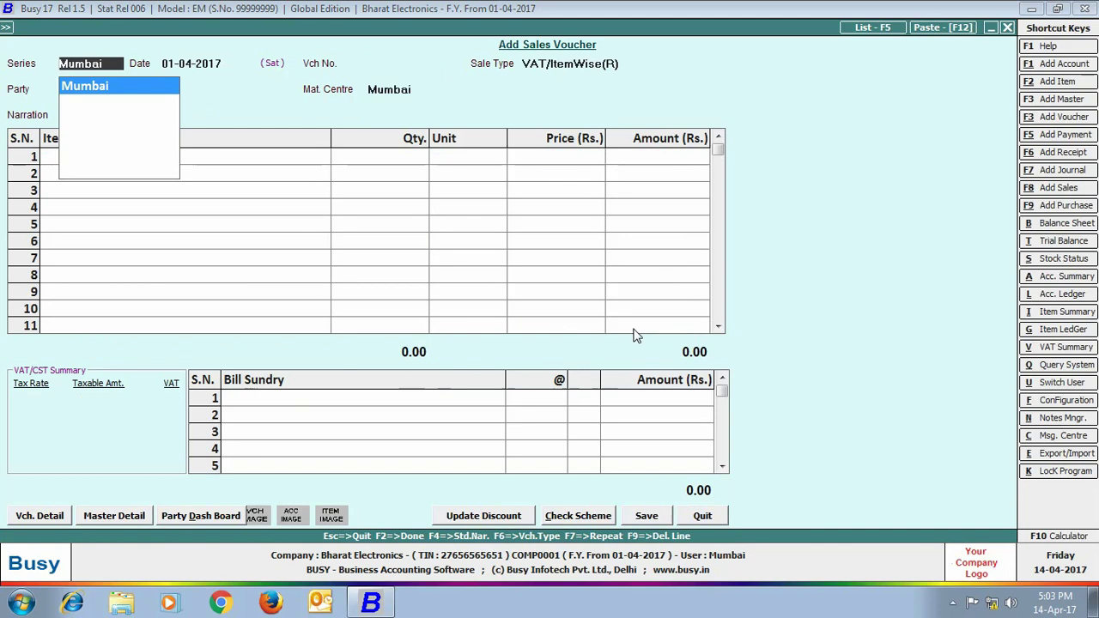
Enter and save a Mumbai sale of 2 Sony Bravia 32"LED TVs to Om Traders - Mumbai
key("Return")
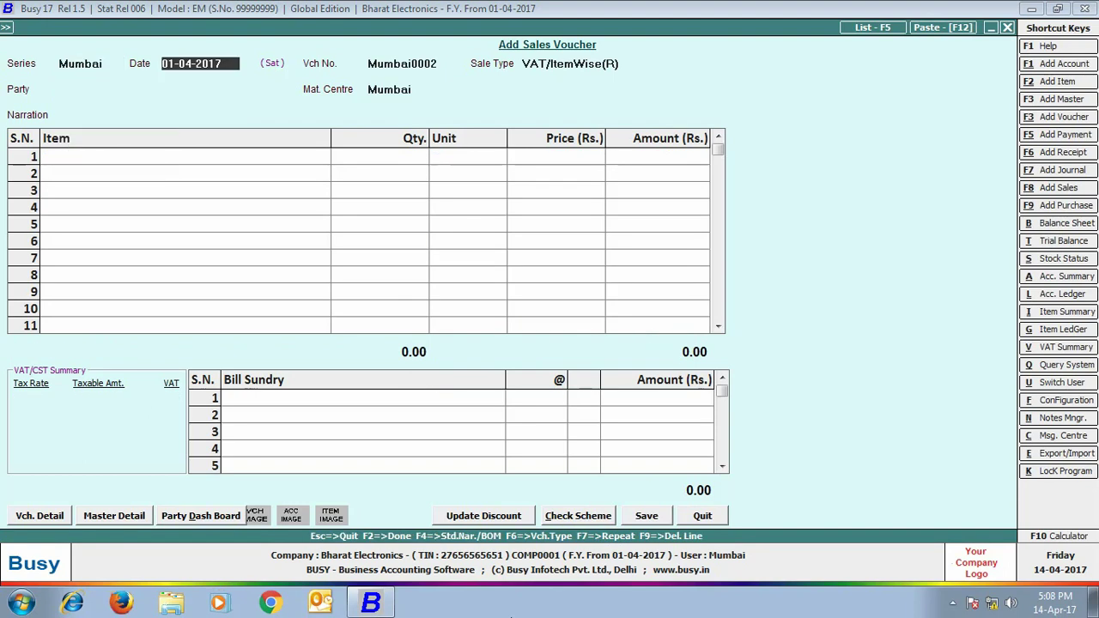
key("Return")
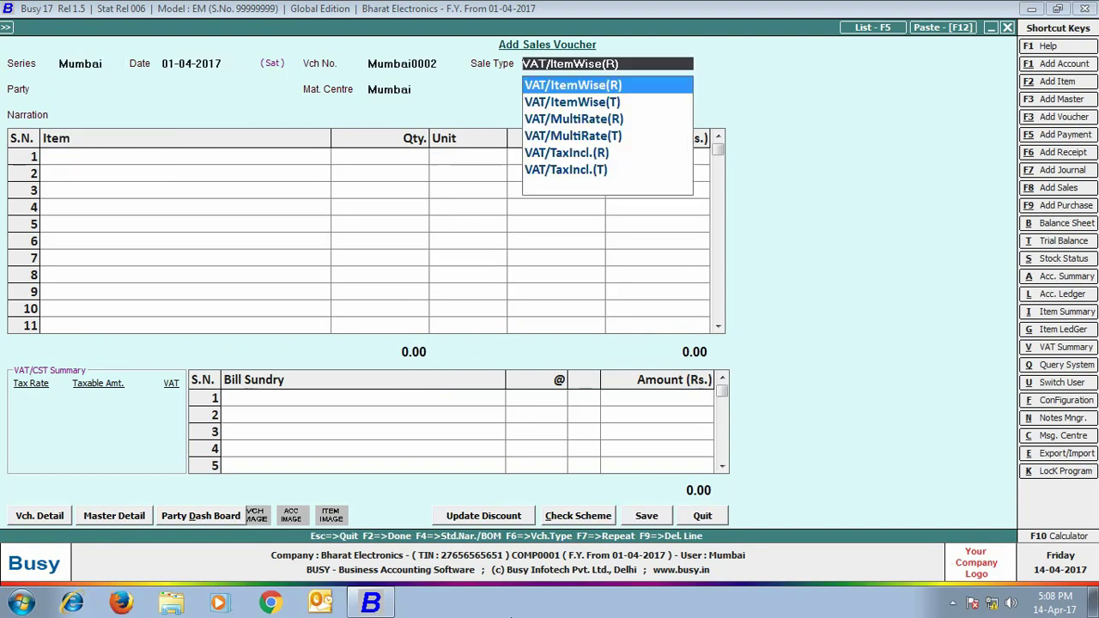
key("Return")
type("om")
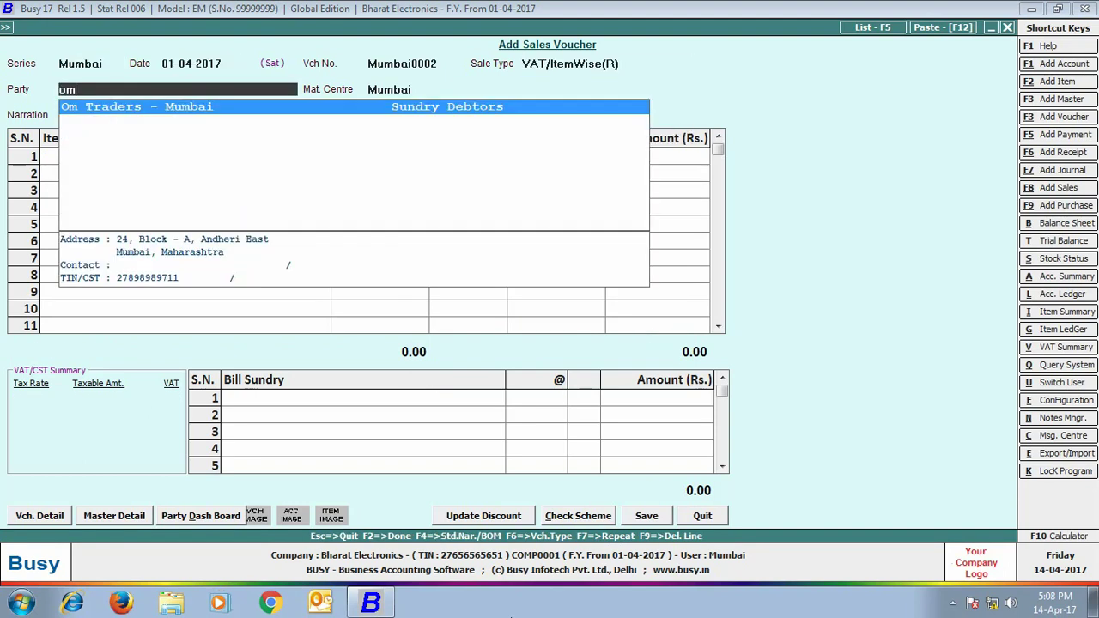
key("Return")
key("Return")
key("Return")
type("son")
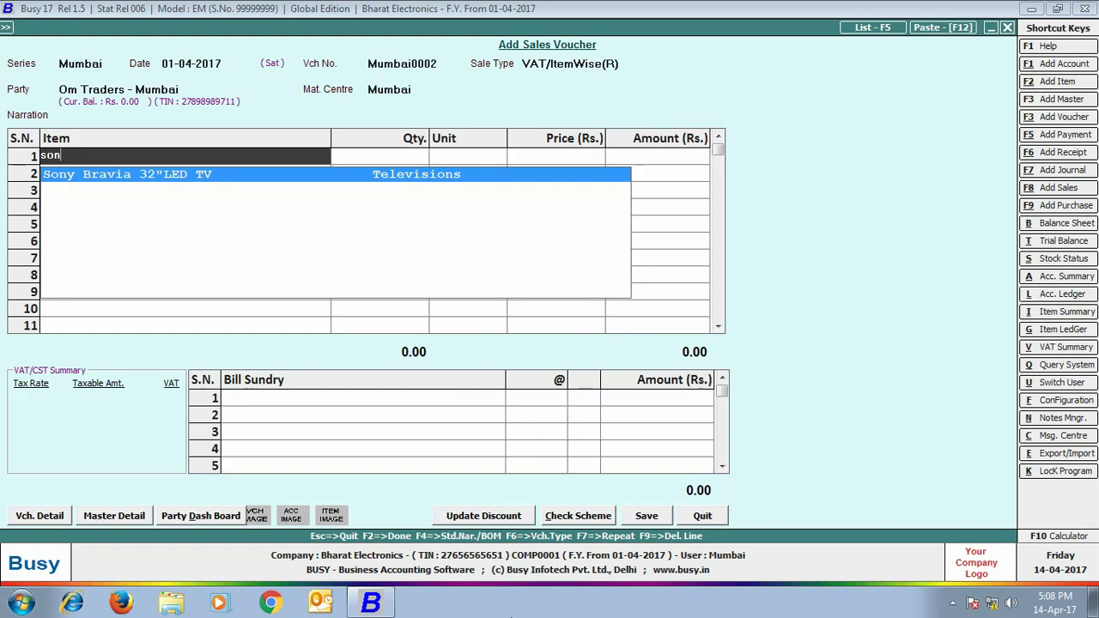
key("Return")
type("2")
key("Return")
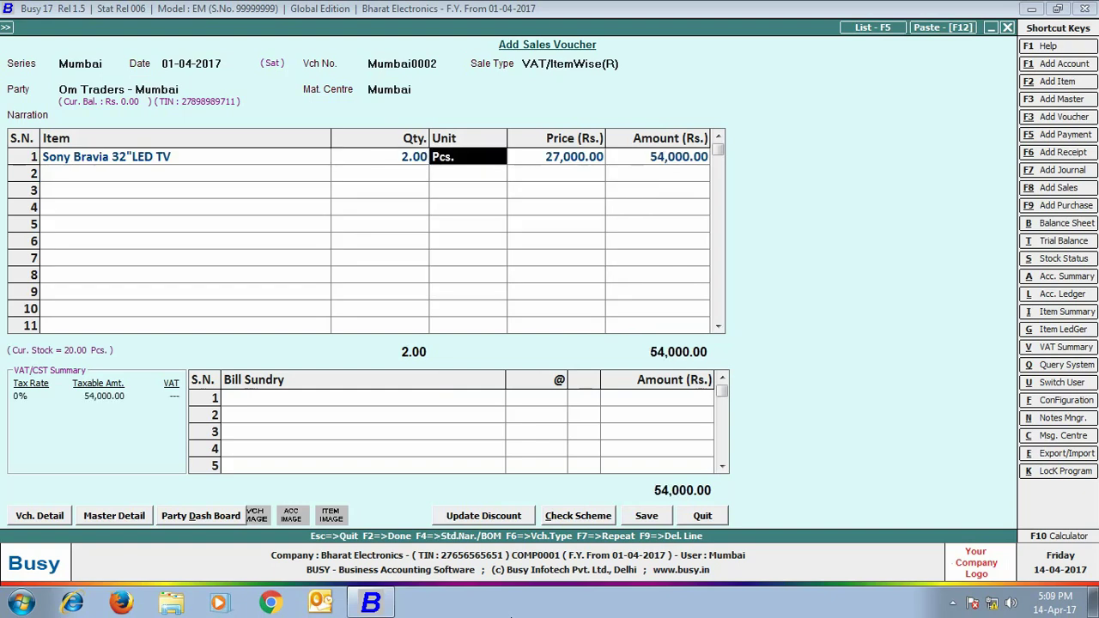
key("Return")
key("Return")
key("Return")
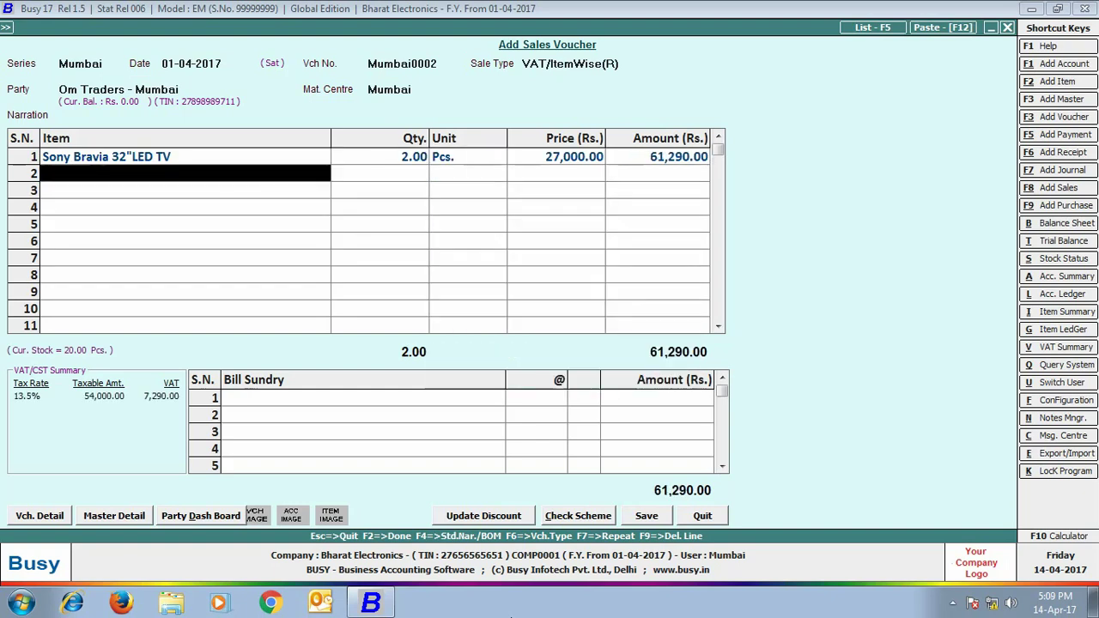
left_click(644, 516)
Skip printing the invoice and display the standard account-wise ledger for Star Traders
left_click(636, 337)
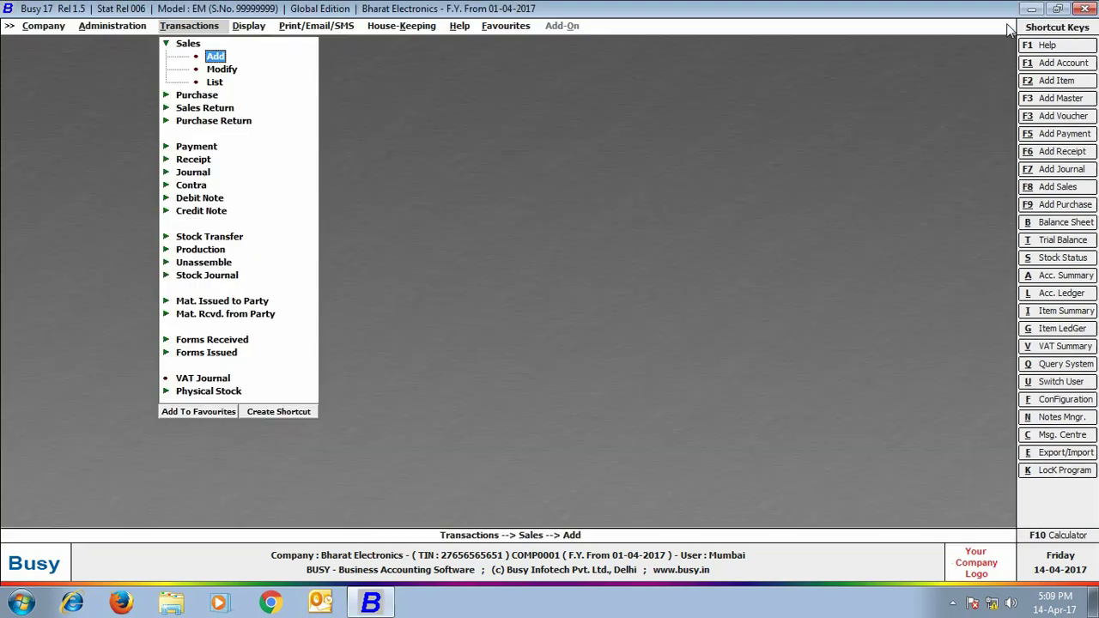
left_click(249, 26)
left_click(263, 69)
left_click(292, 96)
left_click(340, 109)
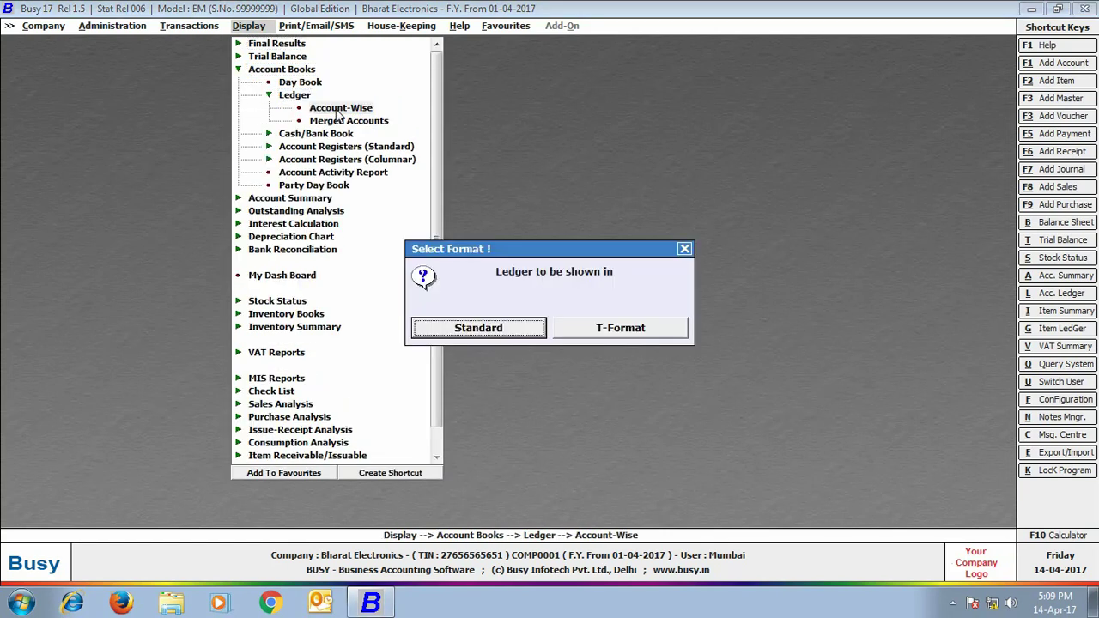
left_click(532, 330)
left_click(513, 310)
type("st")
key("Down")
key("Down")
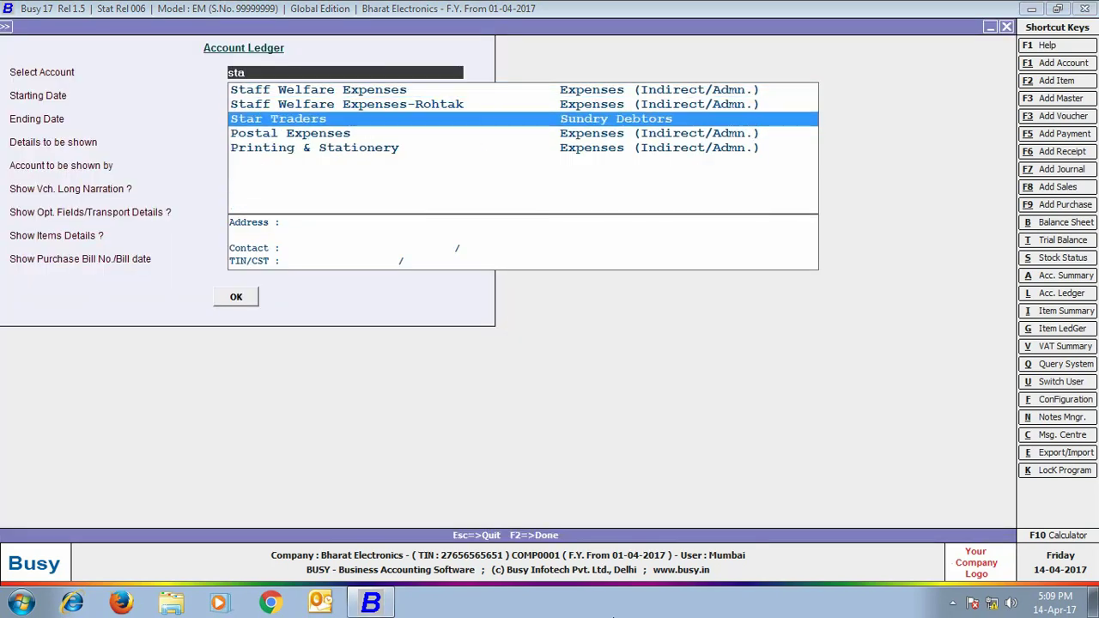
key("Return")
key("Return")
key("Return")
key("Return")
key("Return")
key("Return")
key("Return")
key("Return")
key("Return")
key("Return")
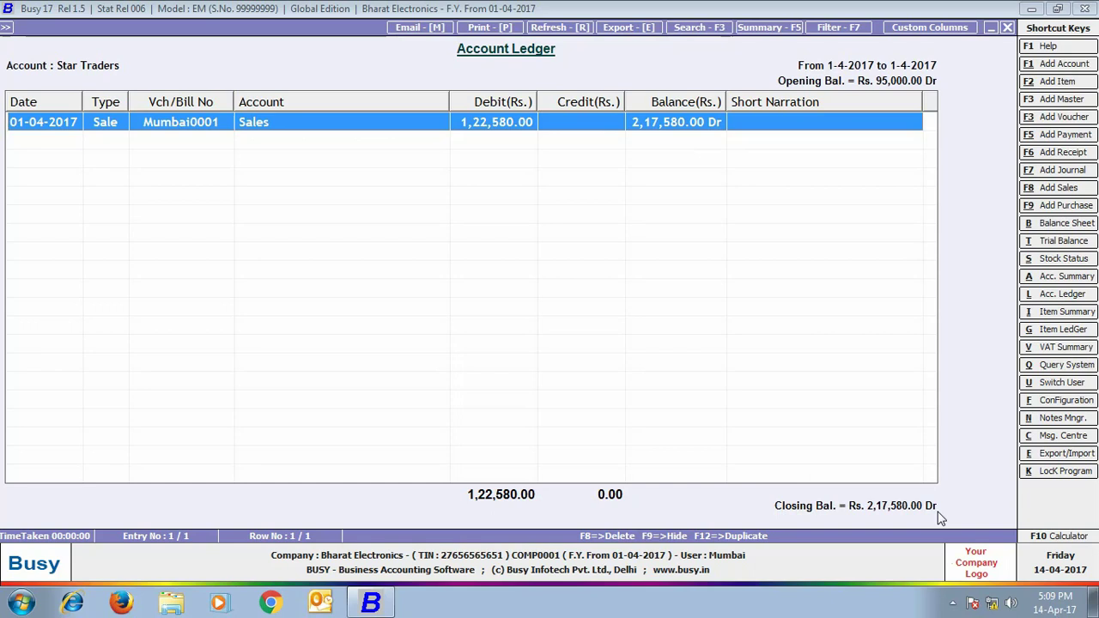
left_click(1008, 27)
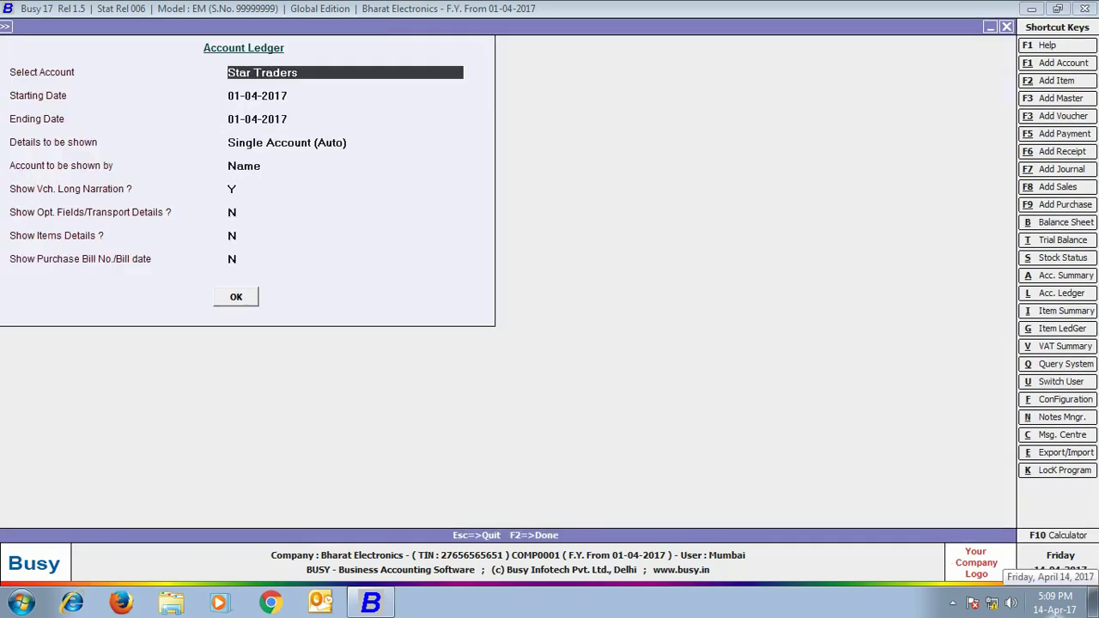
Display the Om Traders - Mumbai ledger, then exit the report
type("Om")
key("Return")
key("Return")
key("Return")
key("Return")
key("Return")
key("Return")
key("Return")
key("Return")
key("Return")
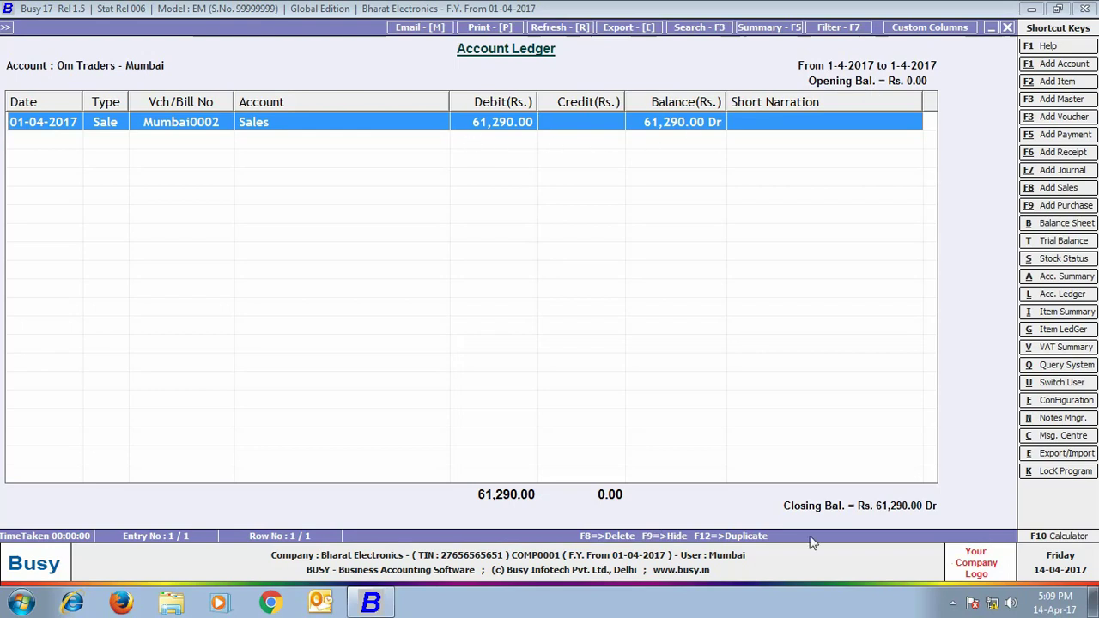
key("Escape")
key("Escape")
key("Escape")
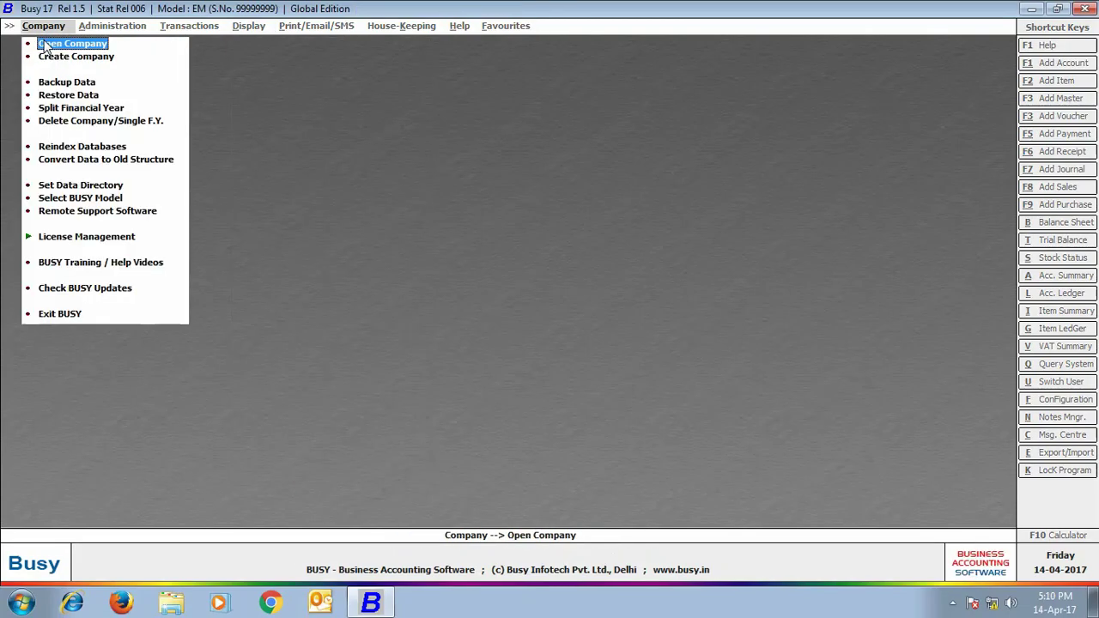
Reopen Bharat Electronics with the administrator's user name and password filled in
left_click(45, 47)
left_click(197, 395)
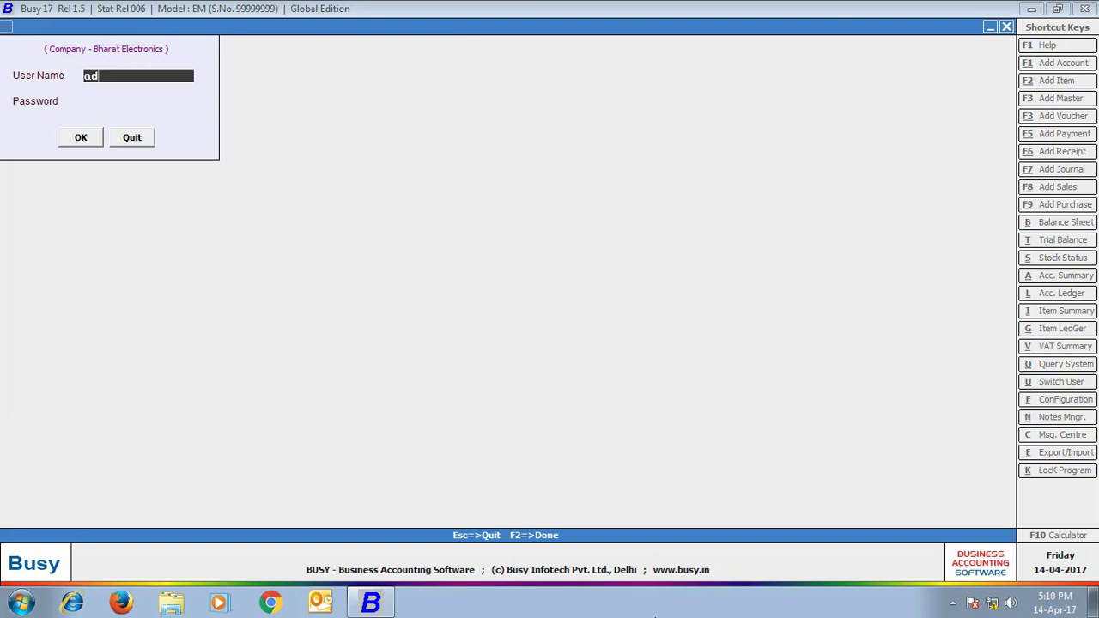
key("Return")
key("Return")
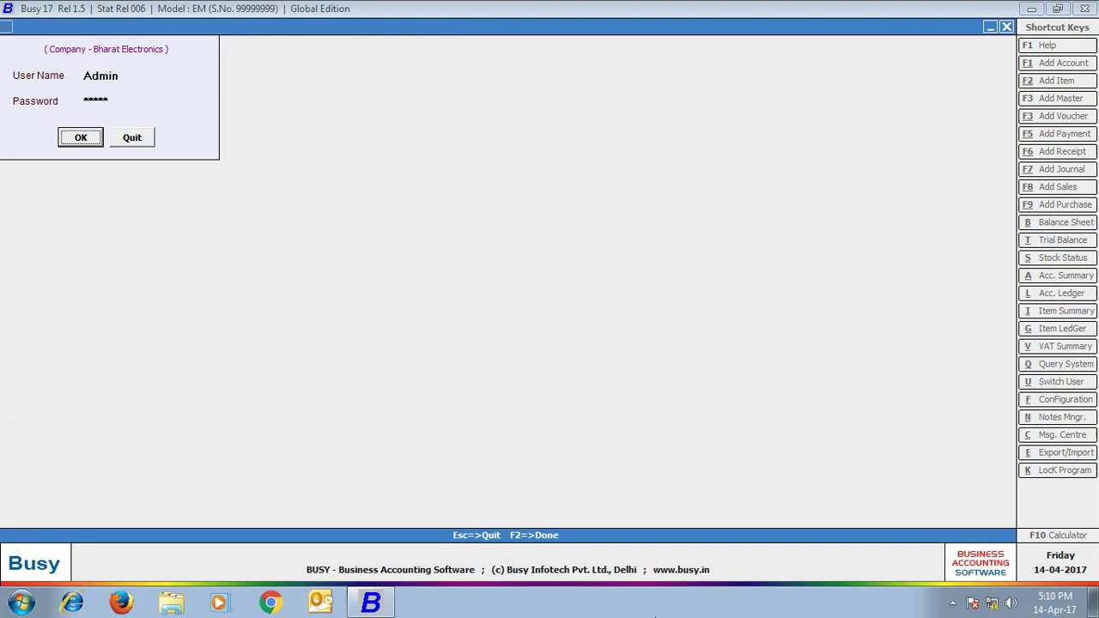
key("Return")
Log in and view the horizontal date-wise balance sheet for all branches
left_click(249, 26)
left_click(268, 42)
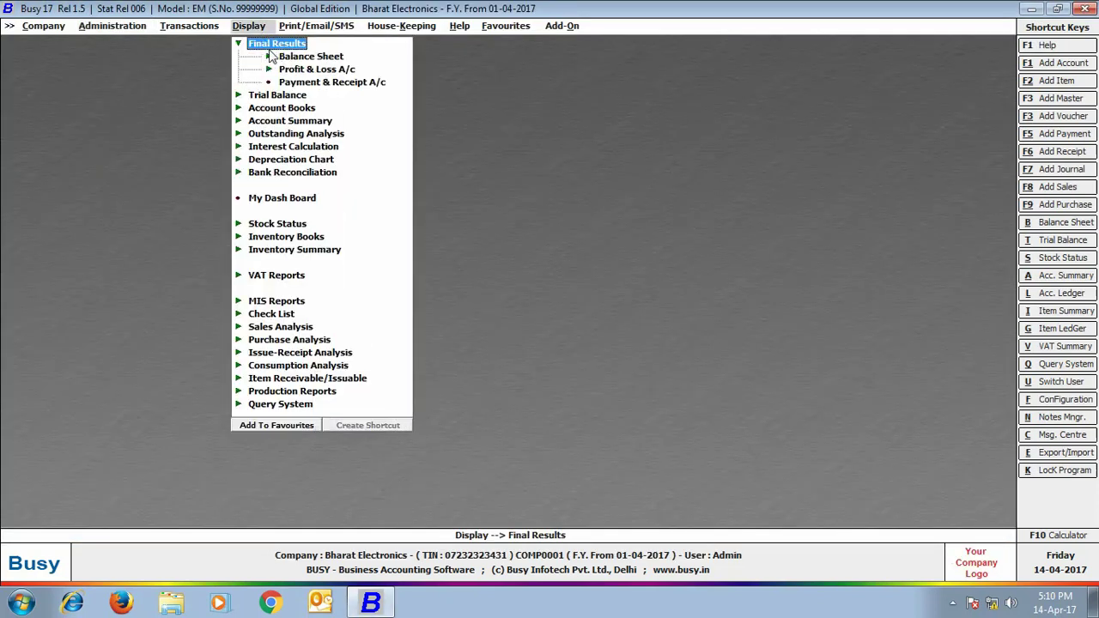
left_click(271, 57)
left_click(332, 75)
left_click(593, 329)
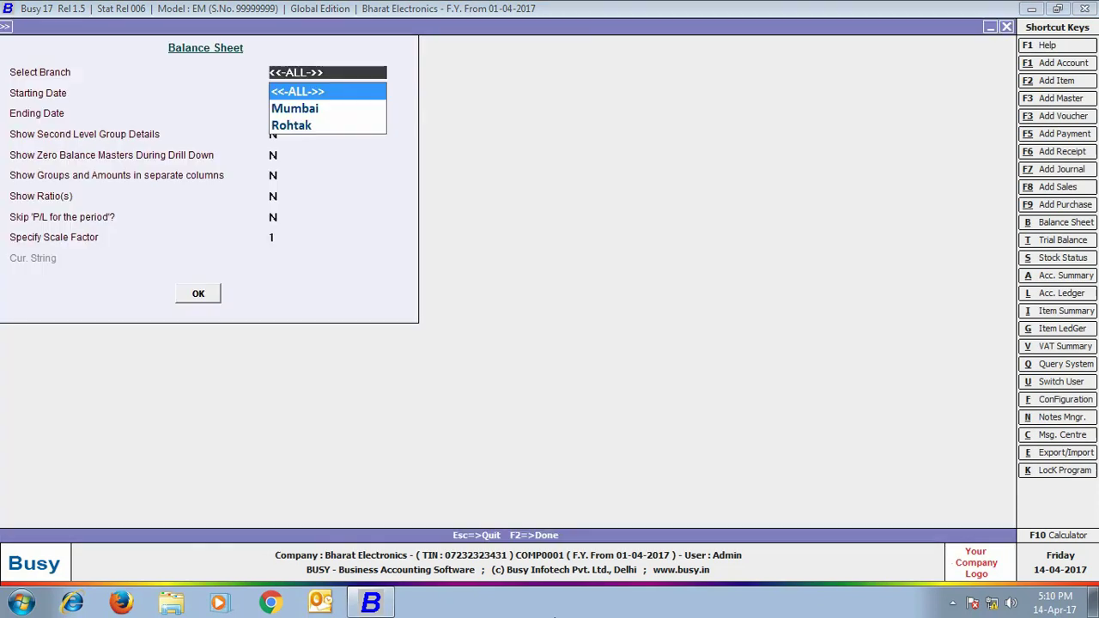
key("Return")
key("Return")
key("Return")
key("Return")
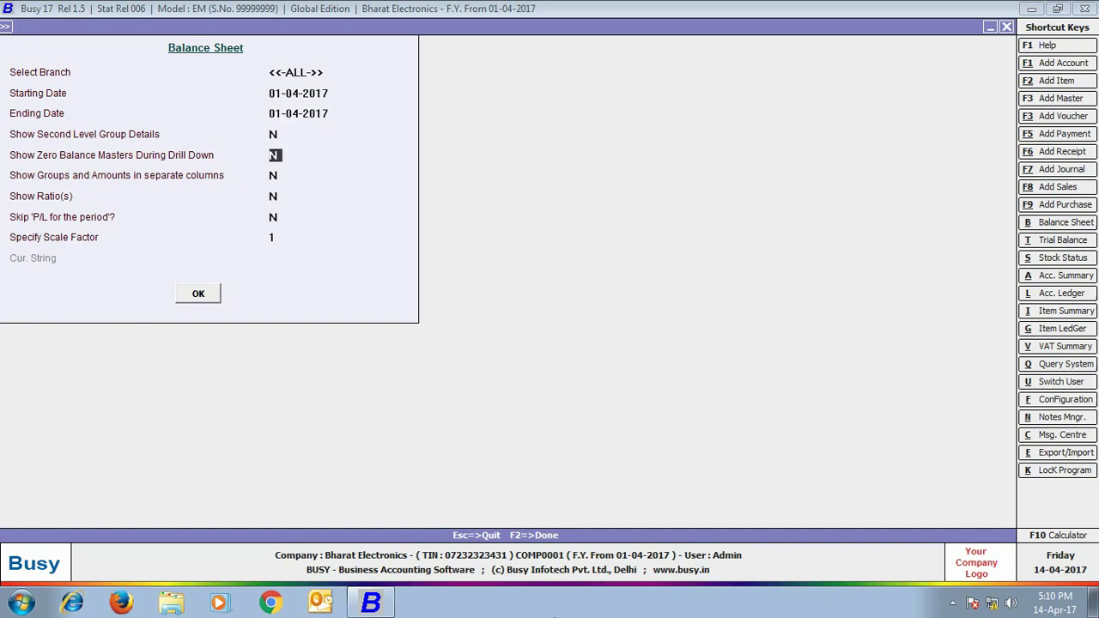
key("Return")
key("Return")
key("Return")
key("Return")
key("Return")
key("Return")
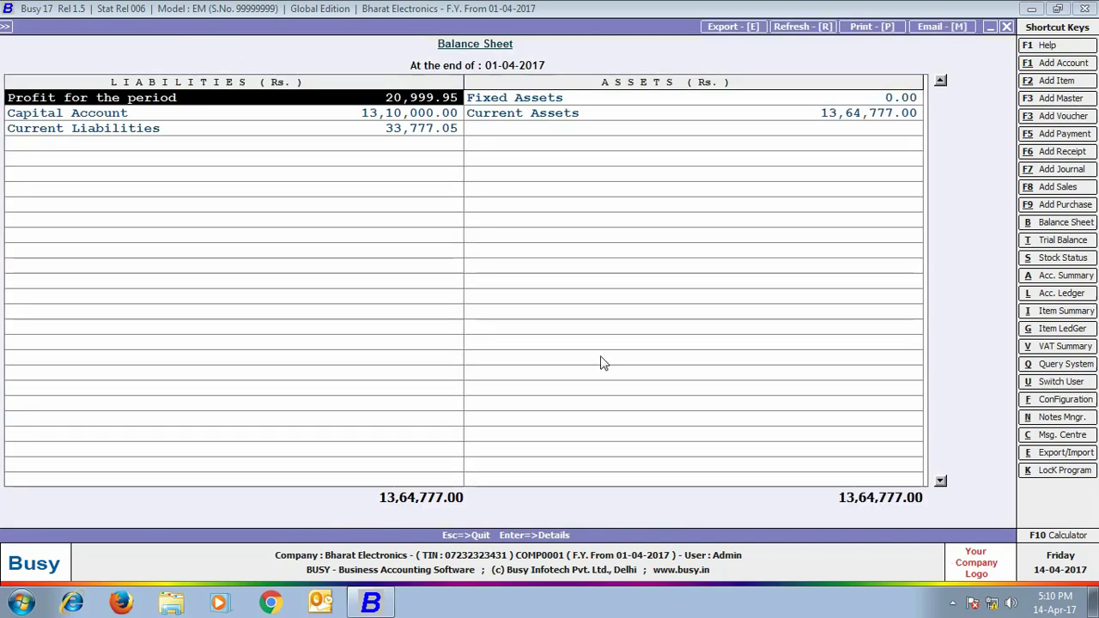
left_click(1006, 26)
Rerun the balance sheet for Mumbai alone, then Rohtak alone (6,35,907.00)
left_click(299, 111)
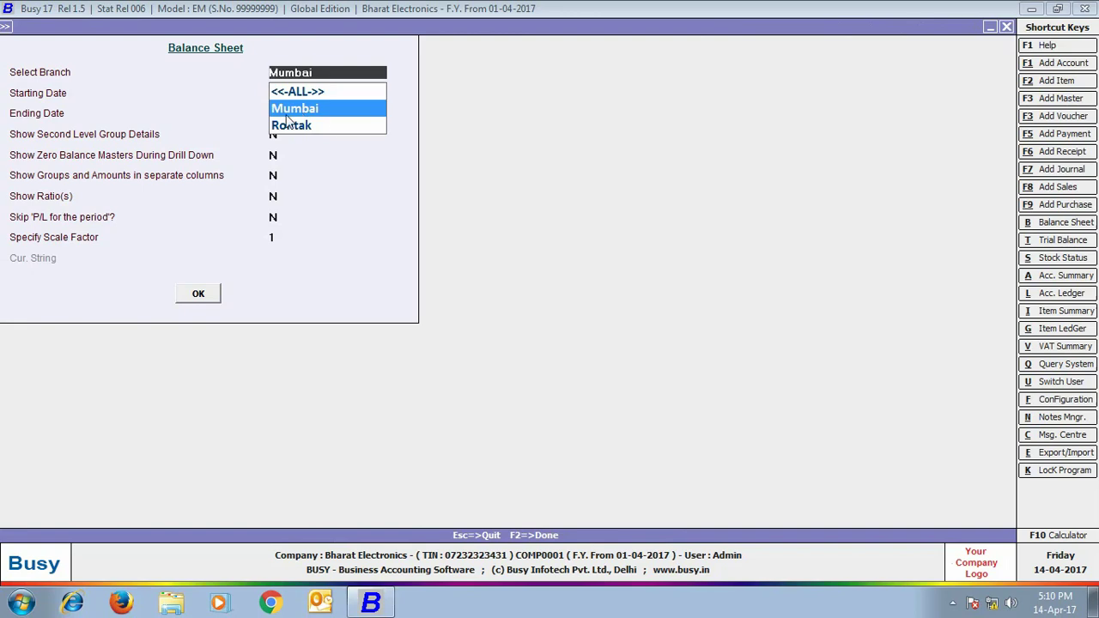
left_click(197, 295)
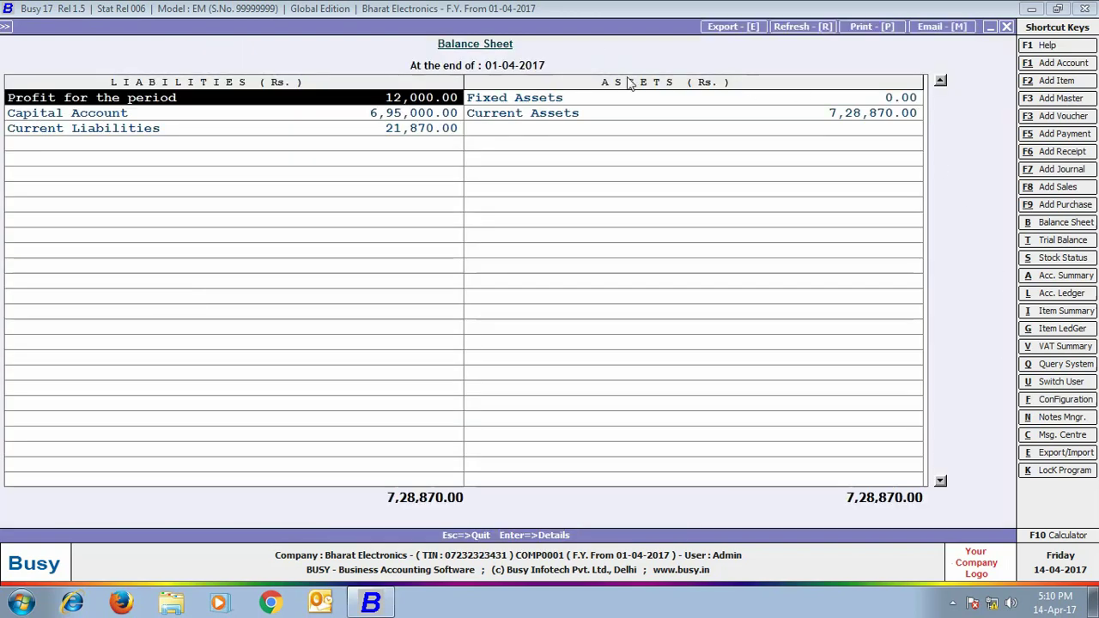
left_click(1006, 27)
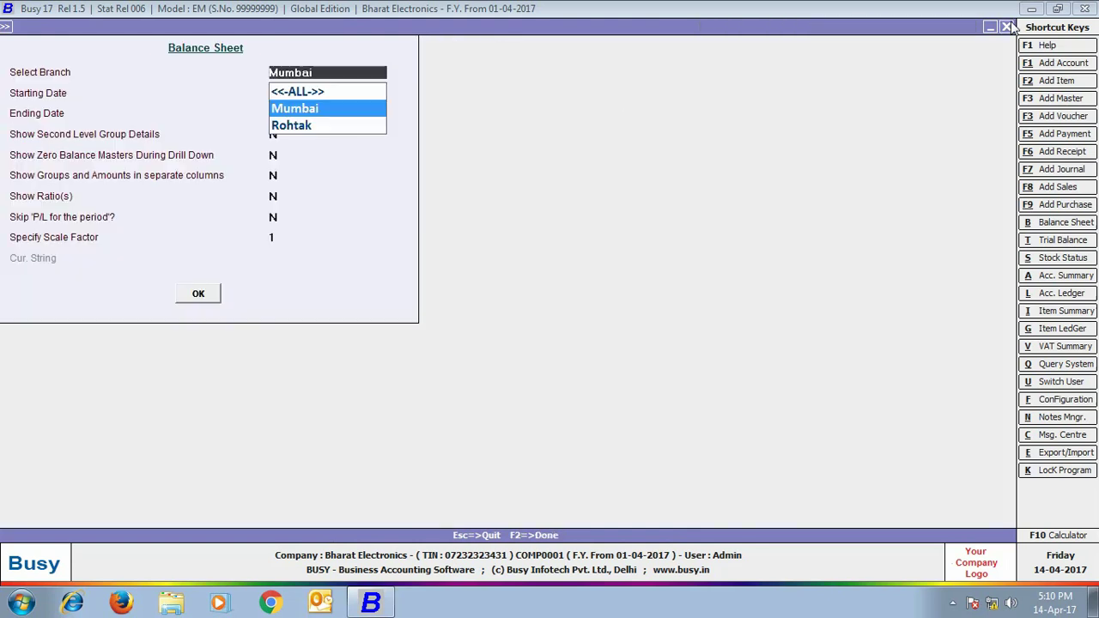
left_click(307, 126)
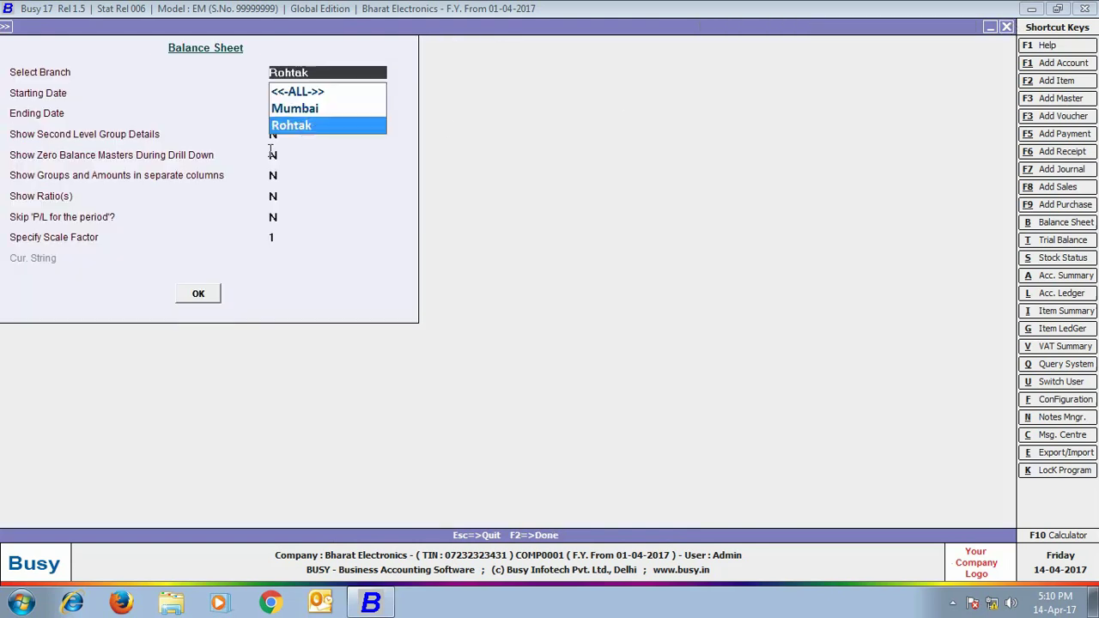
left_click(198, 294)
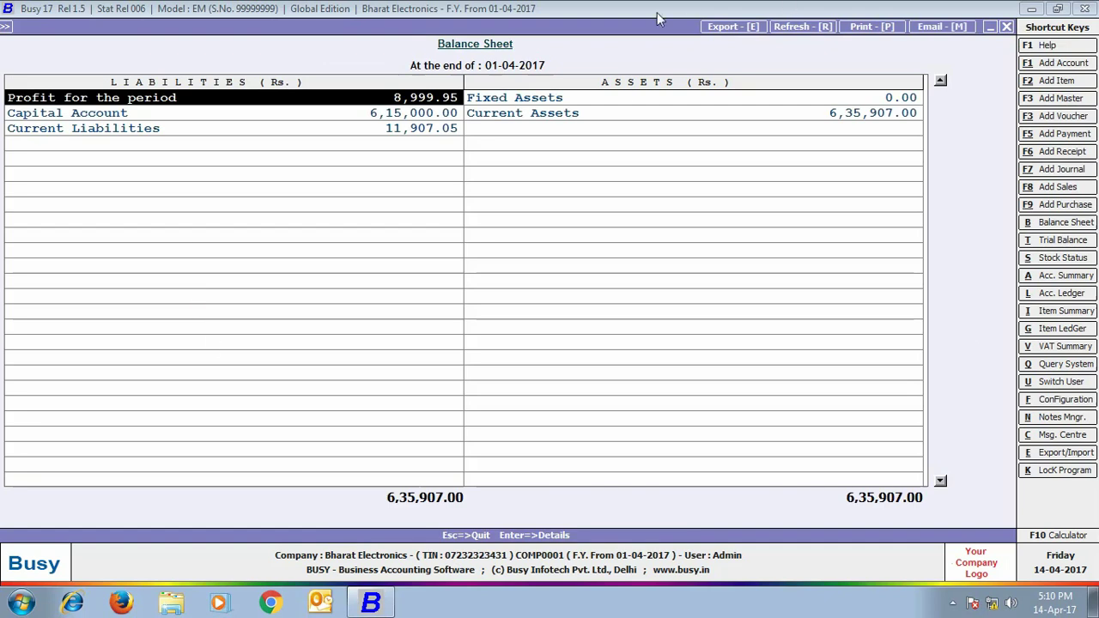
left_click(1007, 26)
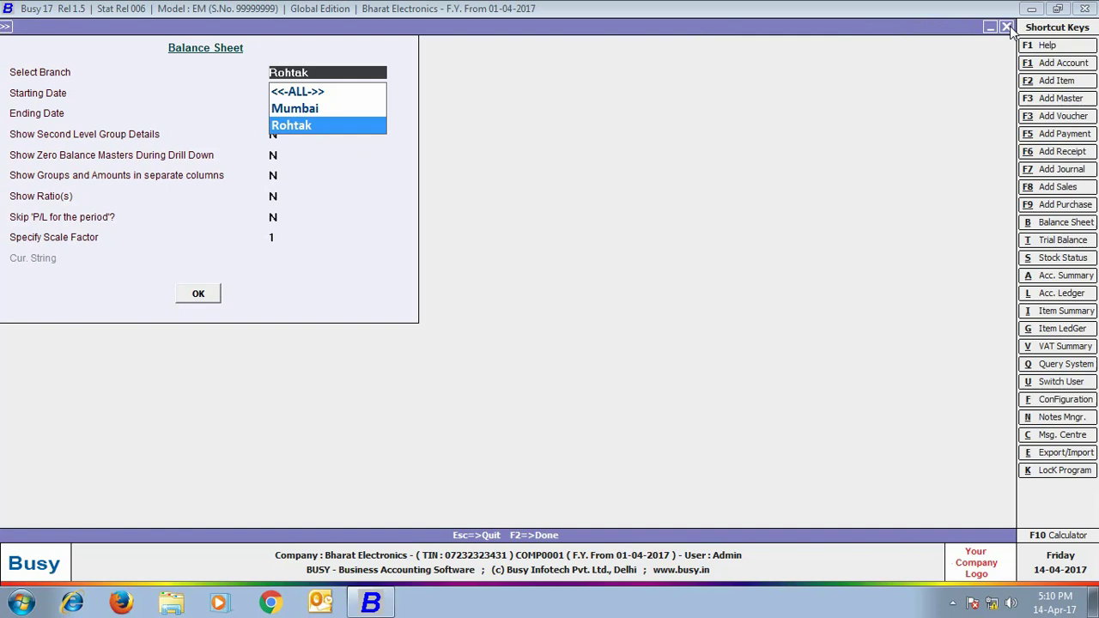
left_click(1007, 26)
left_click(684, 248)
left_click(282, 146)
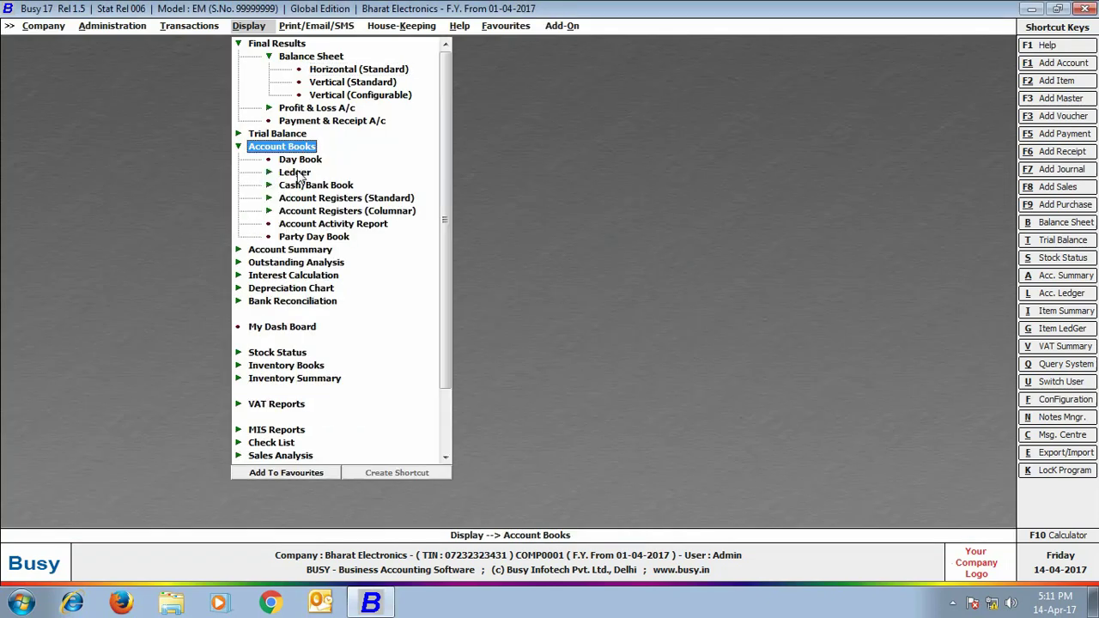
Show Star Traders' standard ledger for all branches (3,96,518.00 Dr)
left_click(295, 172)
left_click(318, 187)
left_click(464, 335)
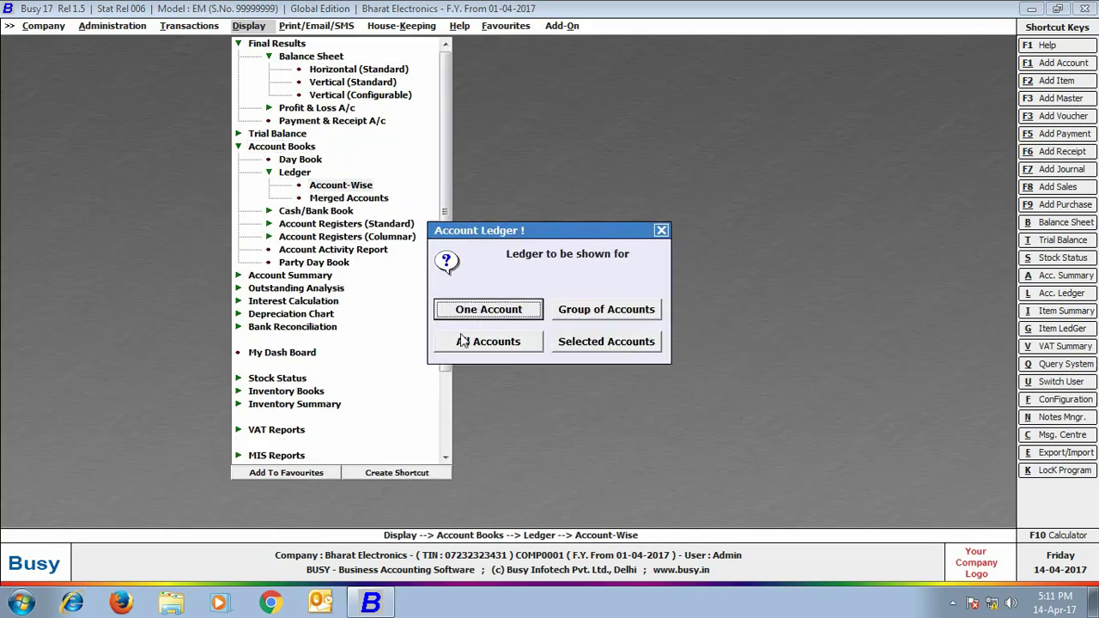
left_click(483, 313)
type("star")
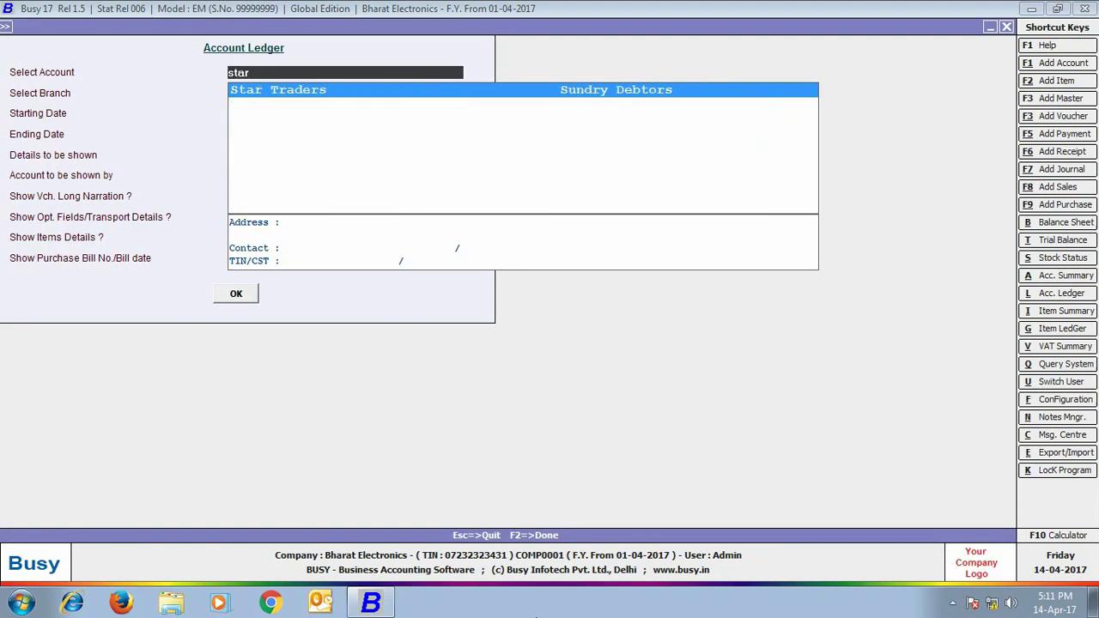
key("Return")
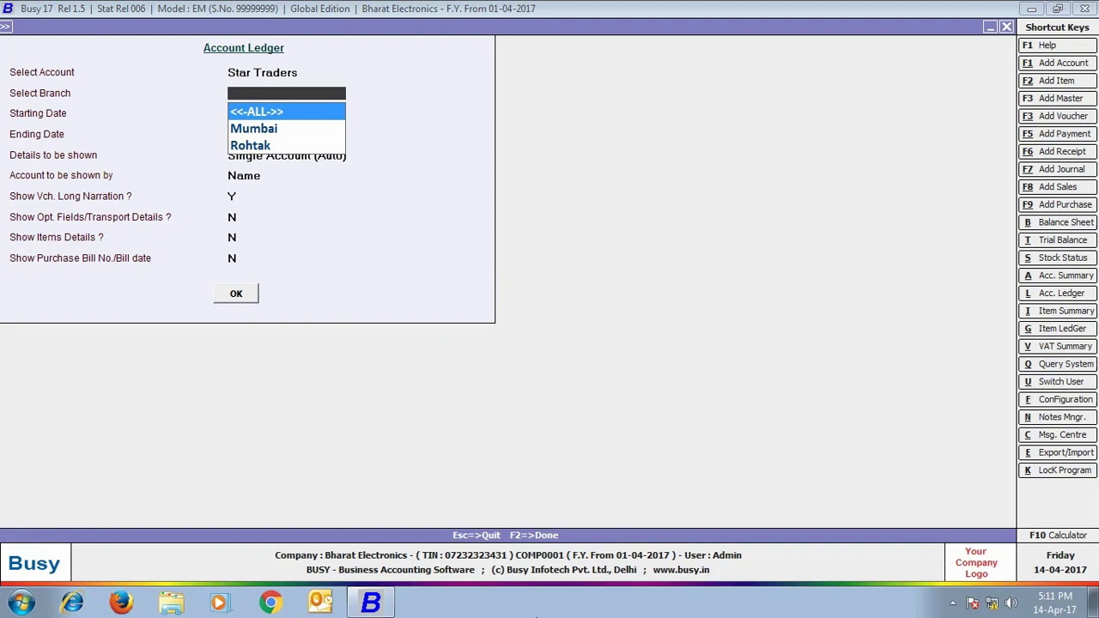
key("Return")
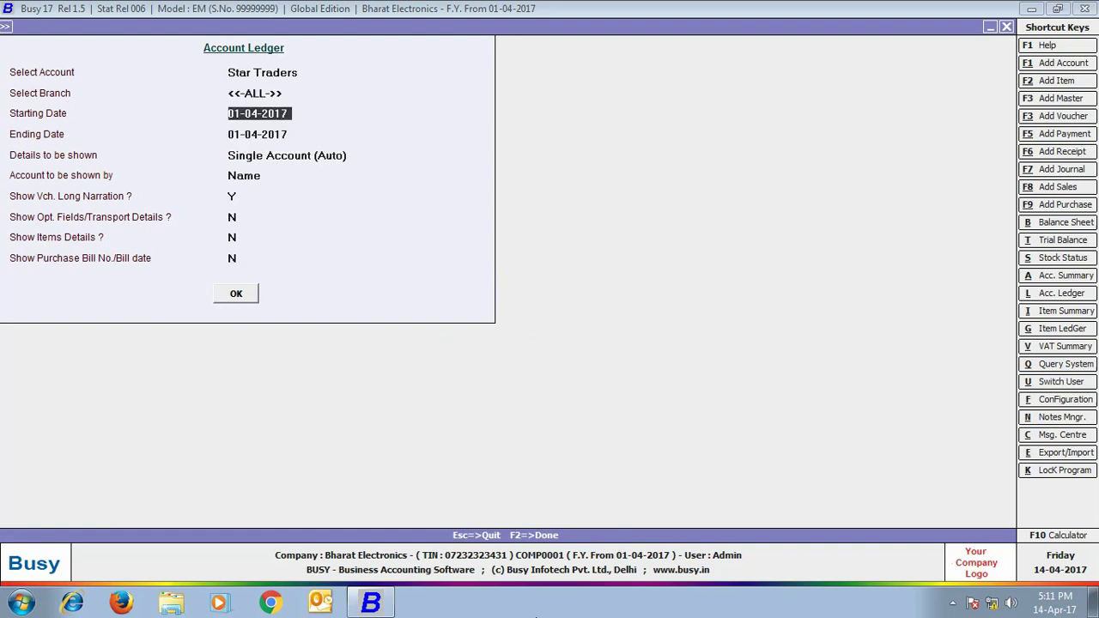
key("Return")
key("Return")
key("Return")
key("Return")
key("Return")
key("Return")
key("Return")
key("Return")
key("Return")
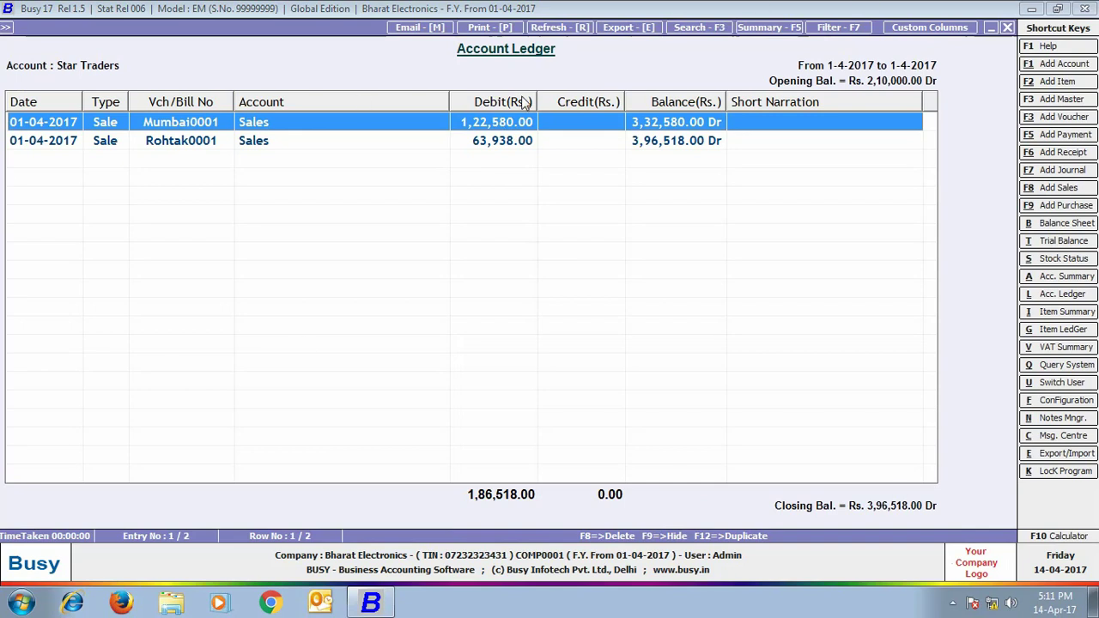
left_click(1008, 28)
Rerun the Star Traders ledger for the Mumbai branch only (2,17,580.00 Dr)
key("Return")
key("Down")
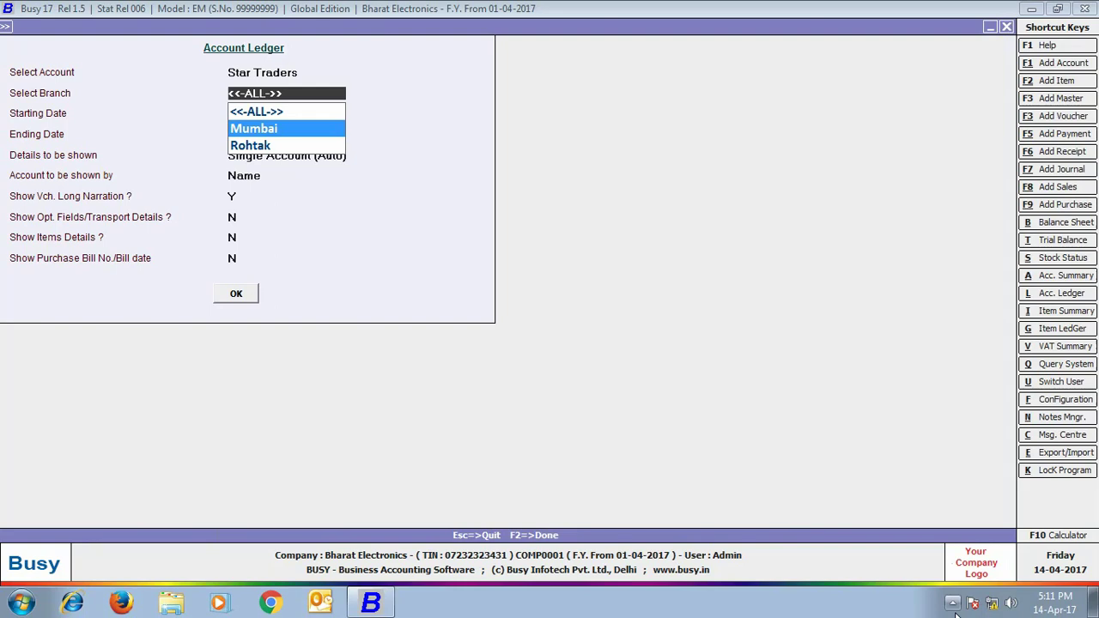
key("Return")
key("Return")
key("Return")
key("Return")
key("Return")
key("Return")
key("Return")
key("Return")
key("Return")
key("Return")
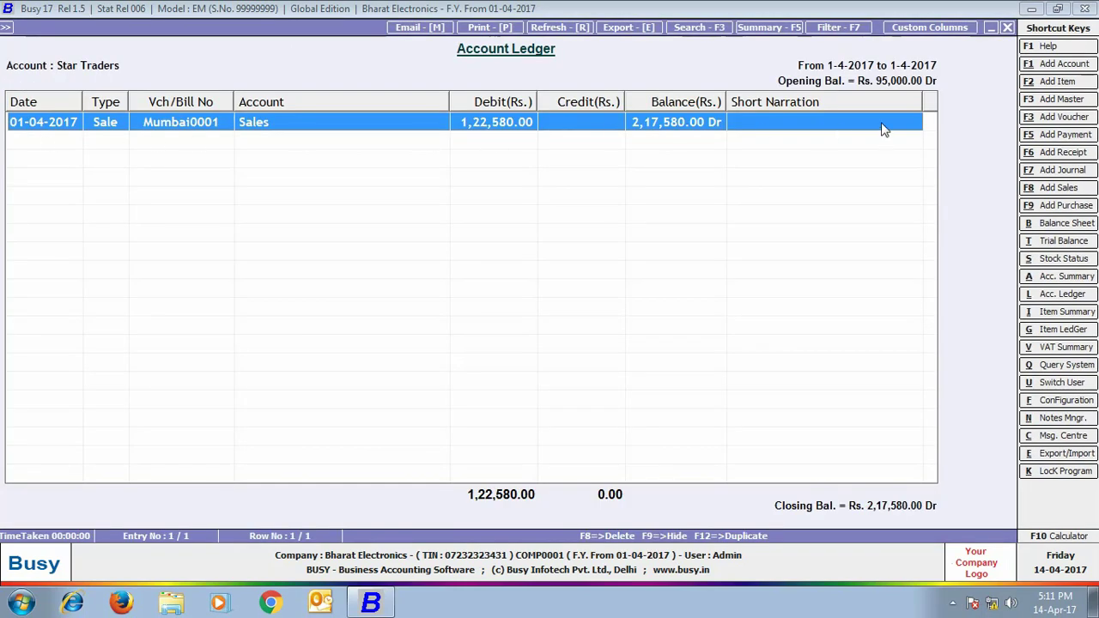
left_click(1007, 27)
Back out of the ledger report and dismiss its leftover account and format dialogs
left_click(1009, 30)
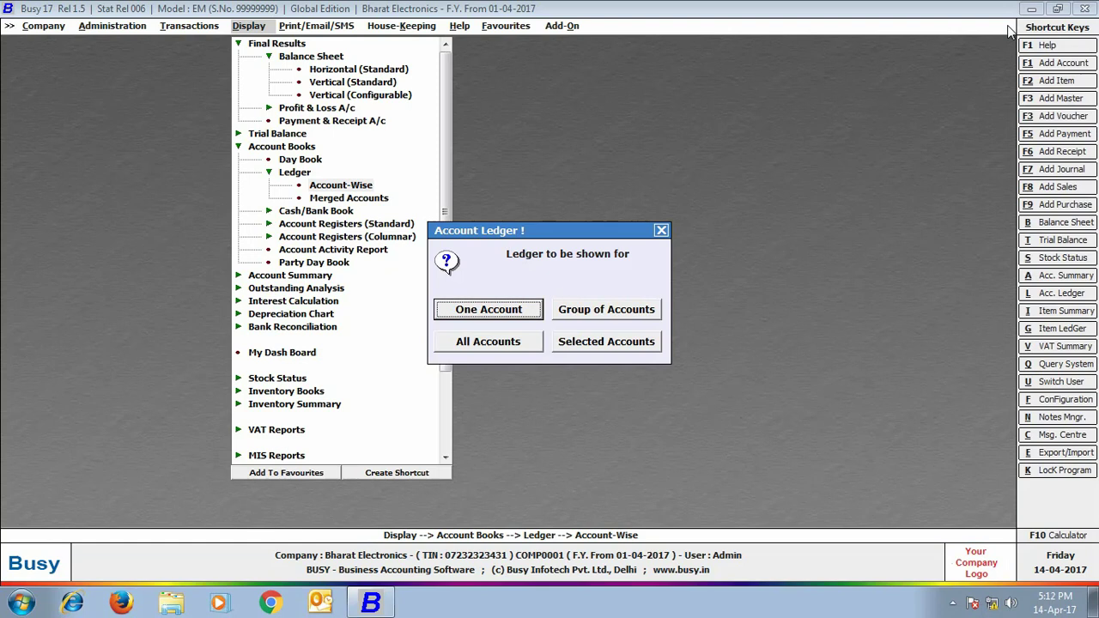
left_click(662, 230)
left_click(668, 248)
scroll(288, 331, "down", 2)
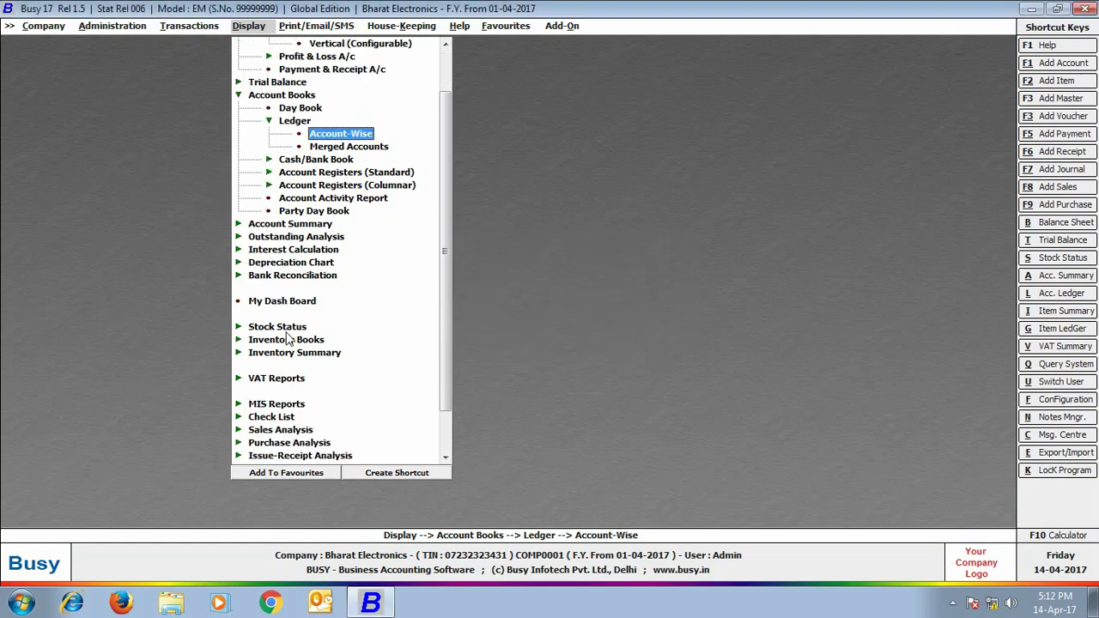
Run Closing Stock – Alphabetical (Balances Only) for all material centres, all items and all branches: 35 pcs
left_click(287, 328)
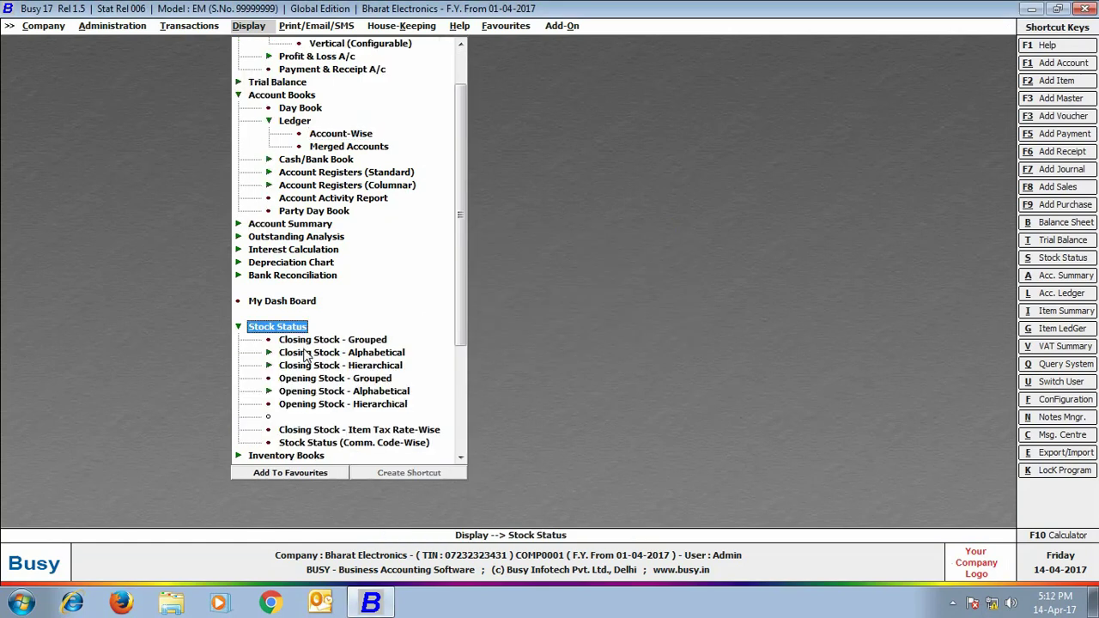
left_click(306, 354)
left_click(322, 368)
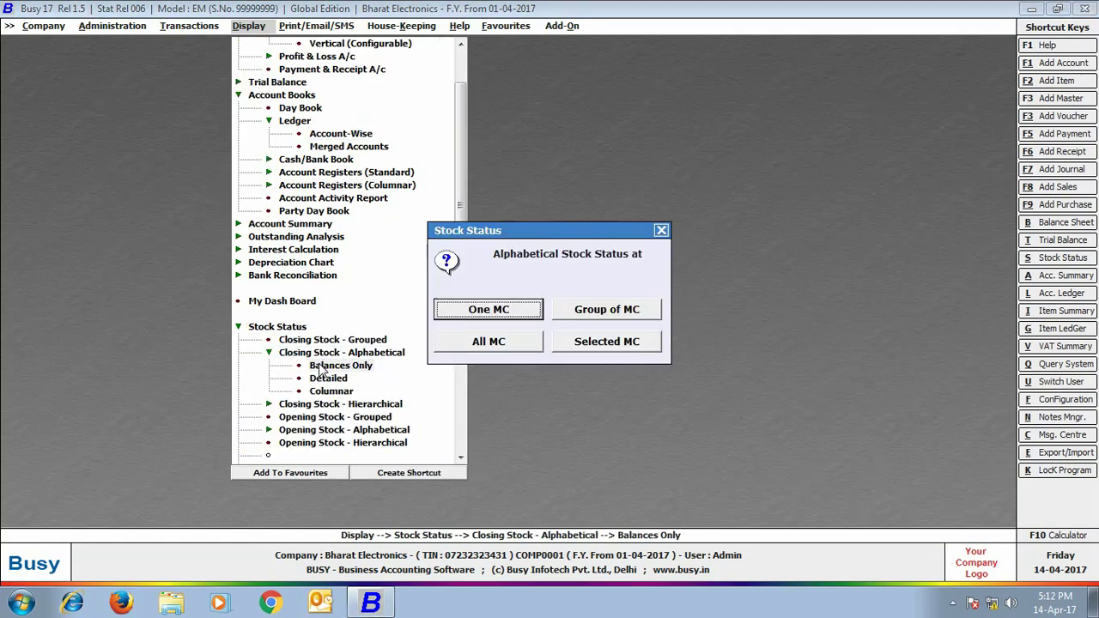
left_click(491, 342)
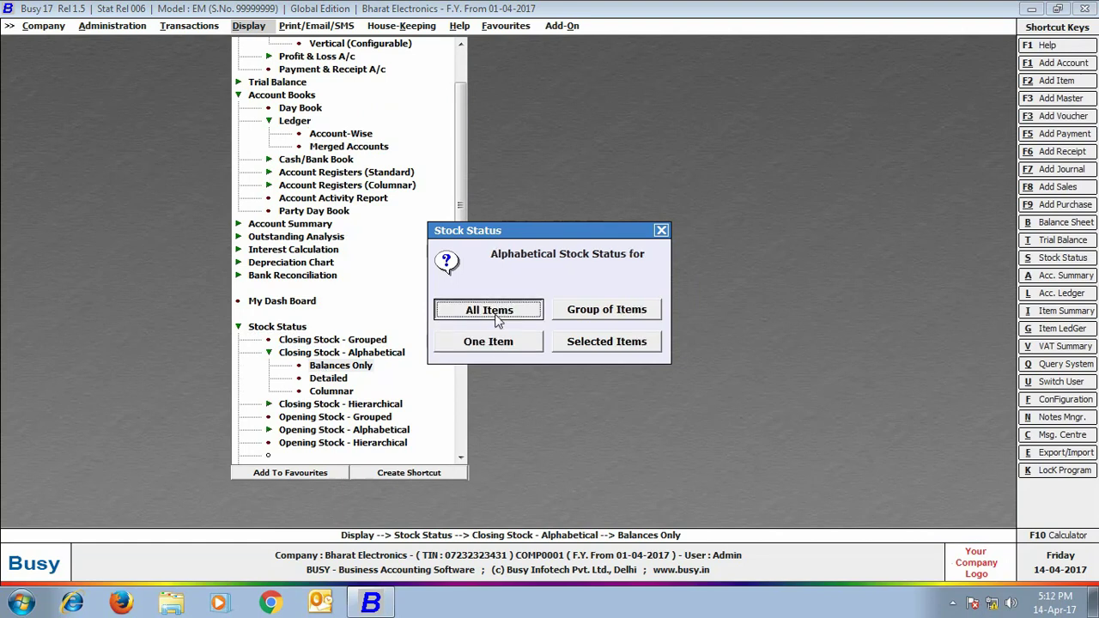
left_click(491, 313)
key("Up")
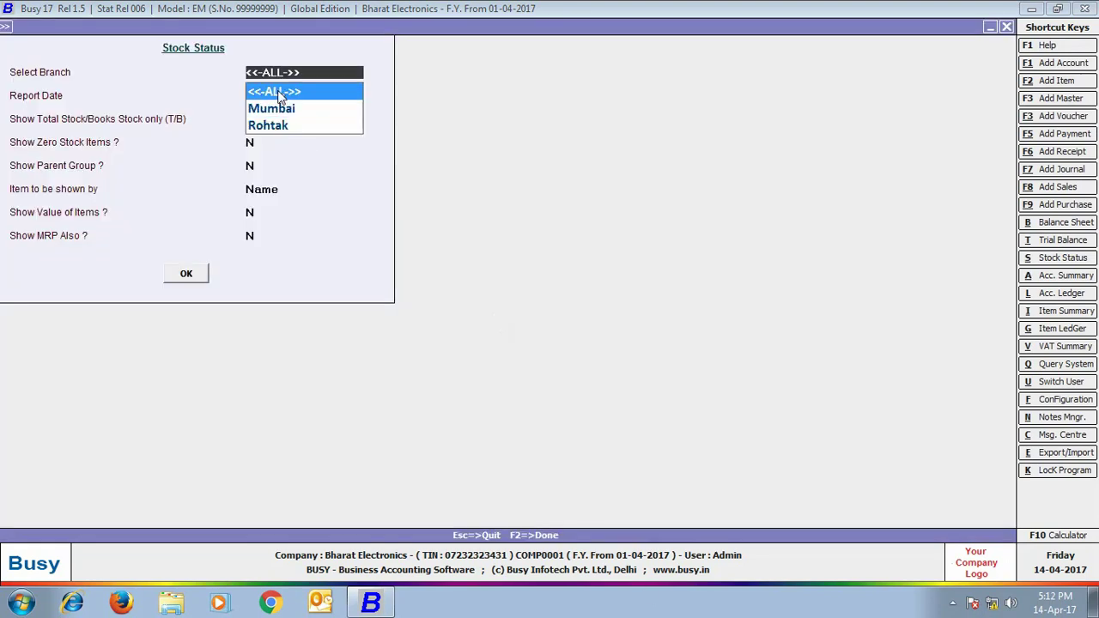
key("Return")
key("Return")
key("Return")
key("Return")
key("Return")
key("Return")
key("Return")
key("Return")
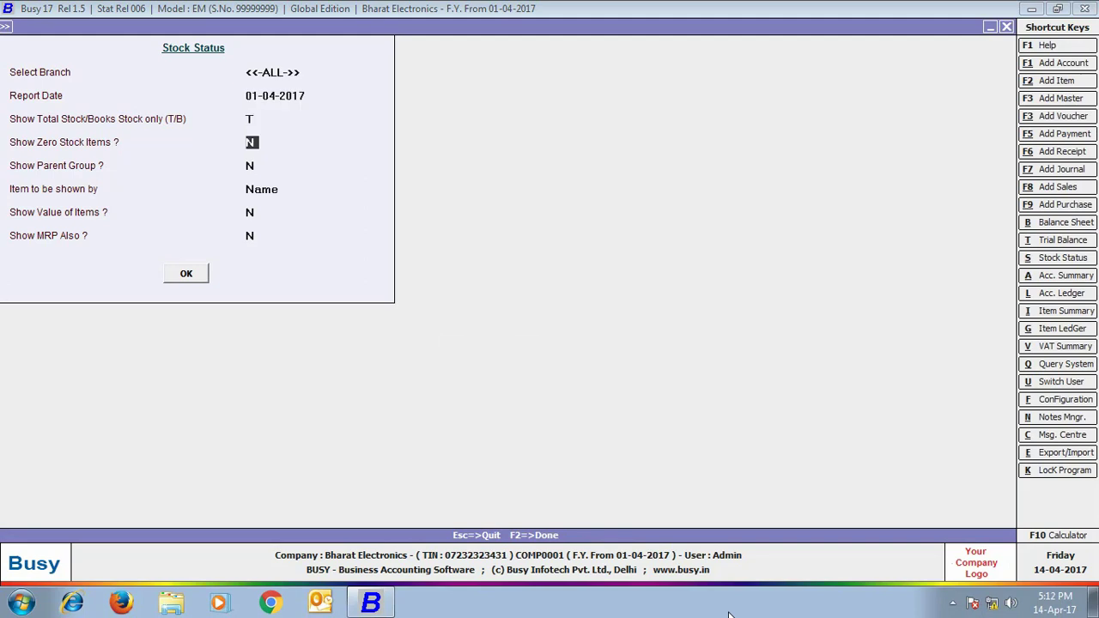
key("Return")
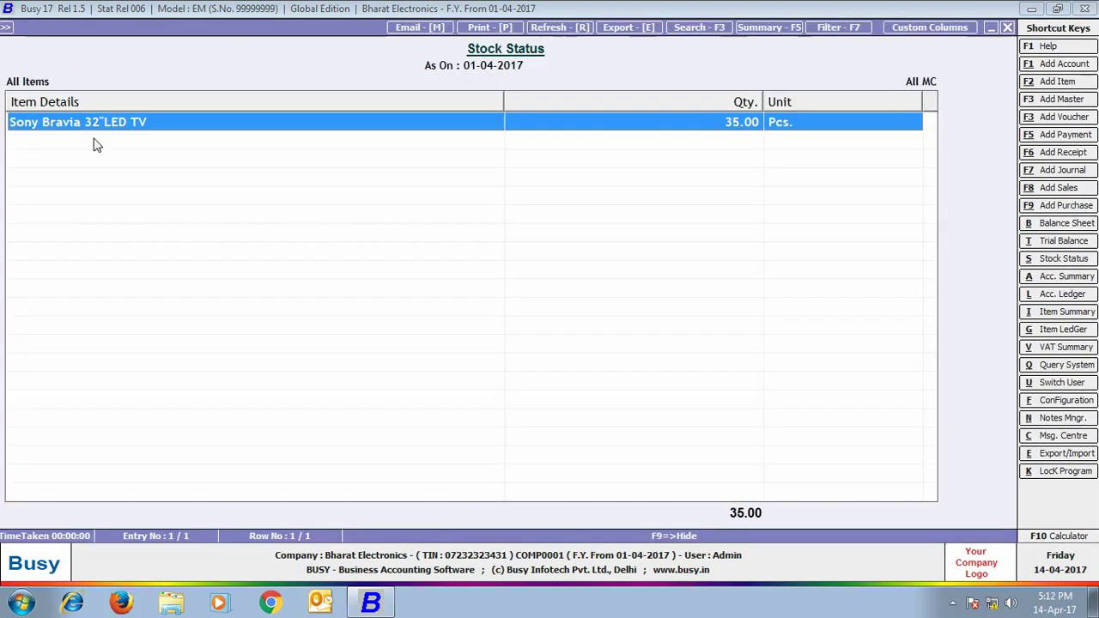
Rerun the closing stock report for the Mumbai branch, showing 18 pcs of Sony Bravia TV
left_click(1008, 29)
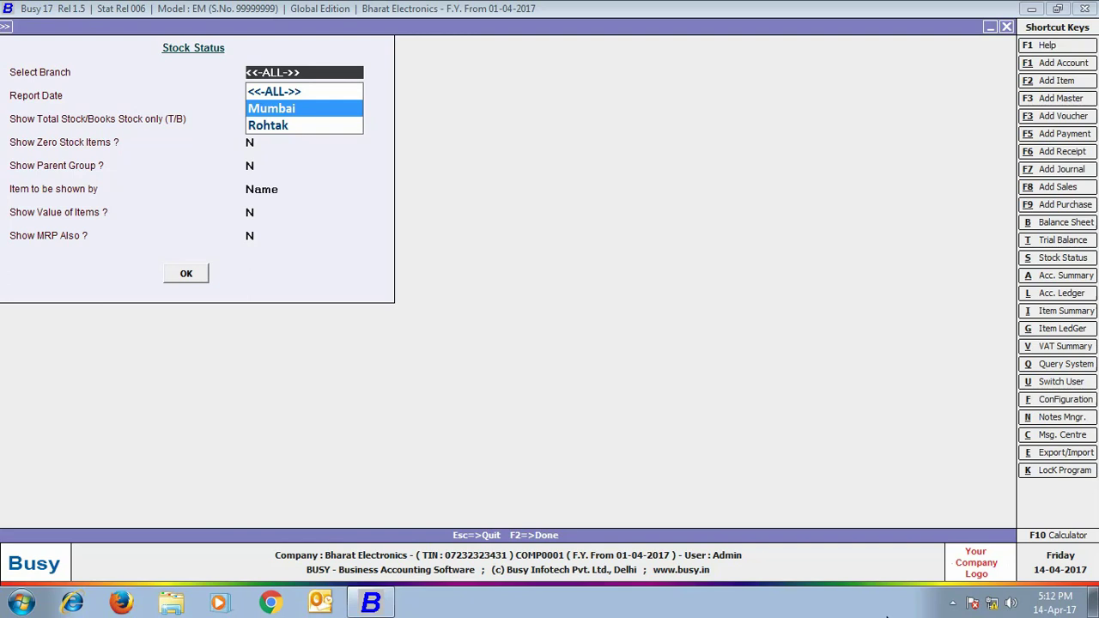
key("Return")
key("Return")
key("Return")
key("Return")
key("Return")
key("Return")
key("Return")
key("Return")
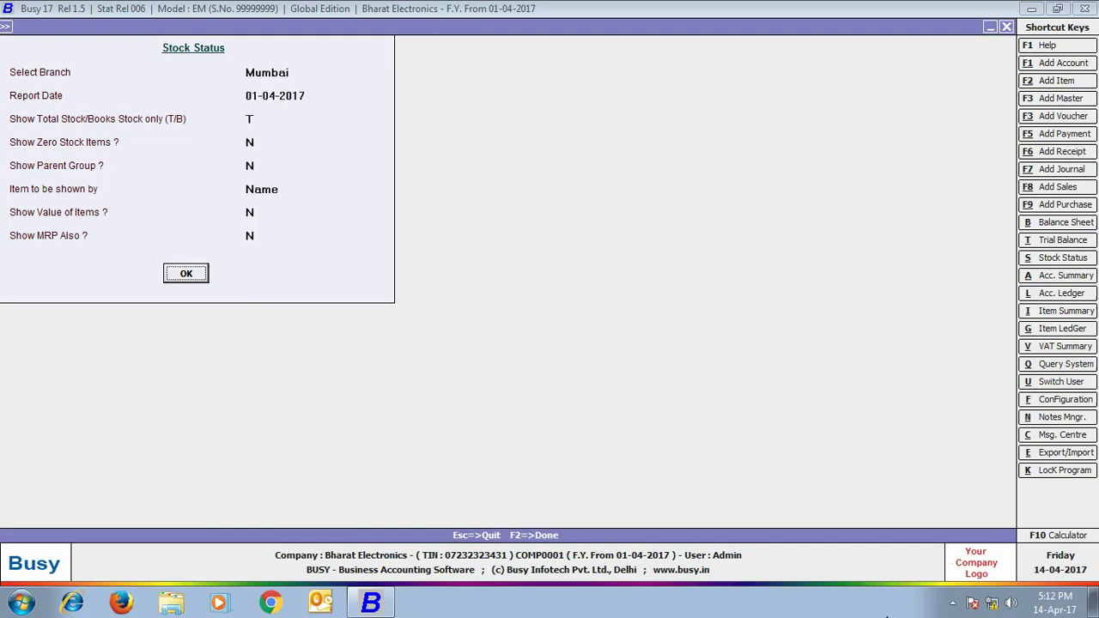
key("Return")
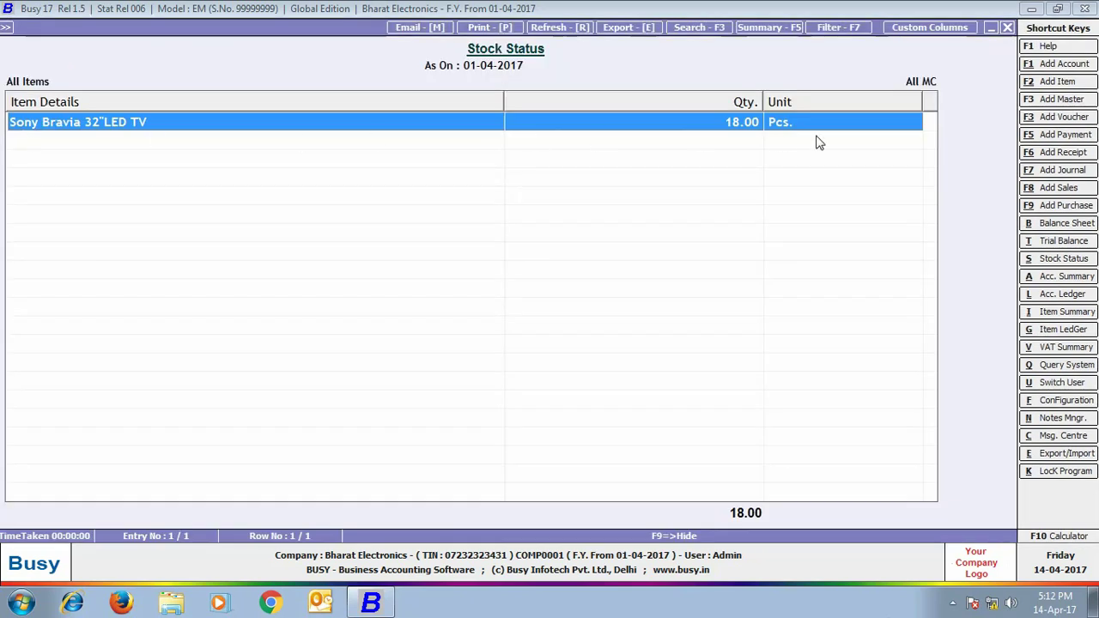
Close the Mumbai stock report and dismiss the item and material centre choice dialogs
left_click(1007, 28)
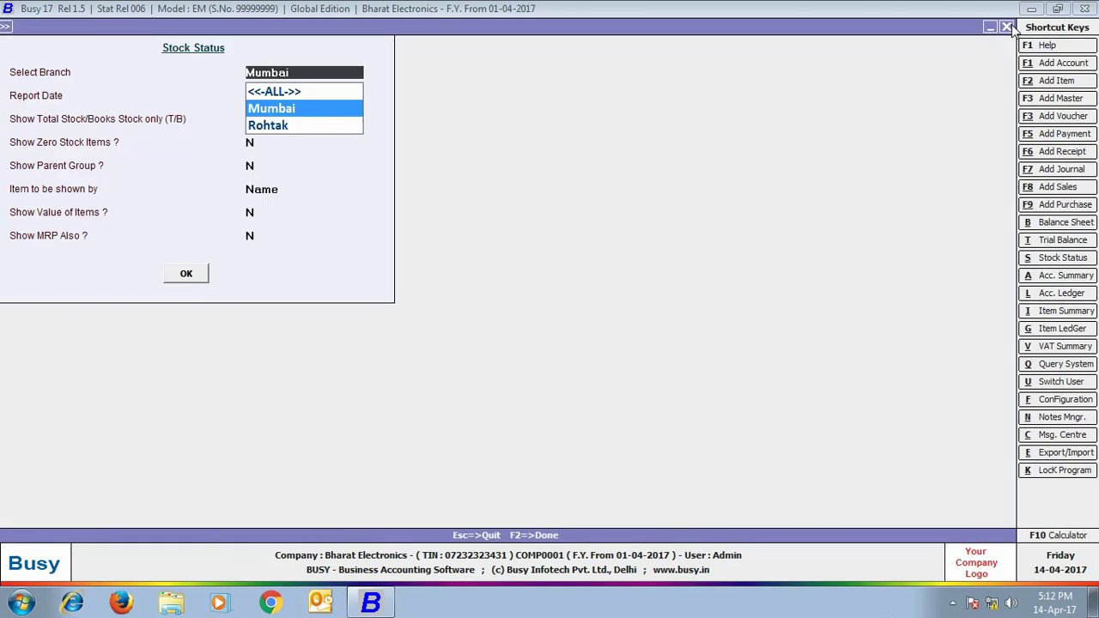
left_click(1007, 27)
left_click(661, 230)
left_click(662, 230)
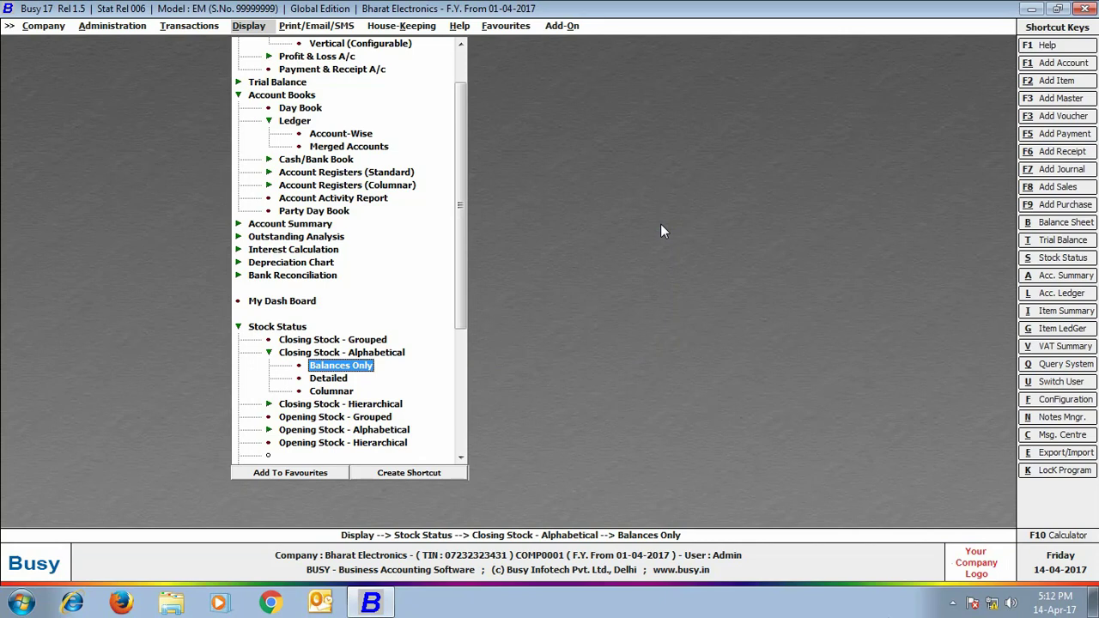
left_click(28, 26)
Close the company and reopen Bharat Electronics logged in as the Rohtak user
left_click(53, 42)
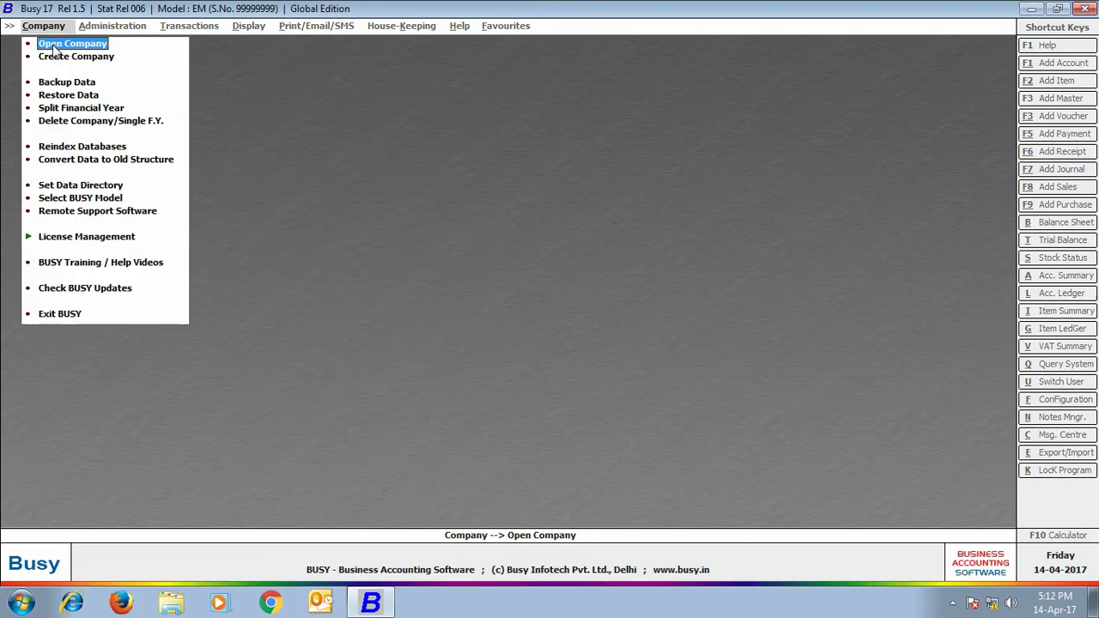
left_click(53, 41)
key("Return")
key("Return")
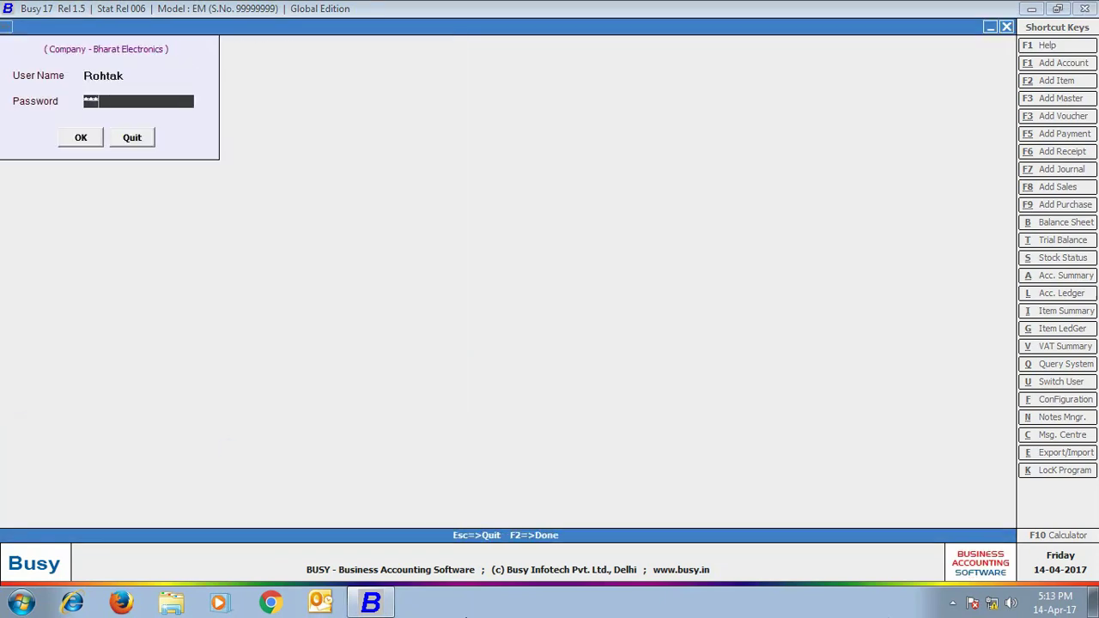
key("Return")
key("Return")
View Rohtak's Horizontal (Standard) balance sheet, then close it
left_click(248, 26)
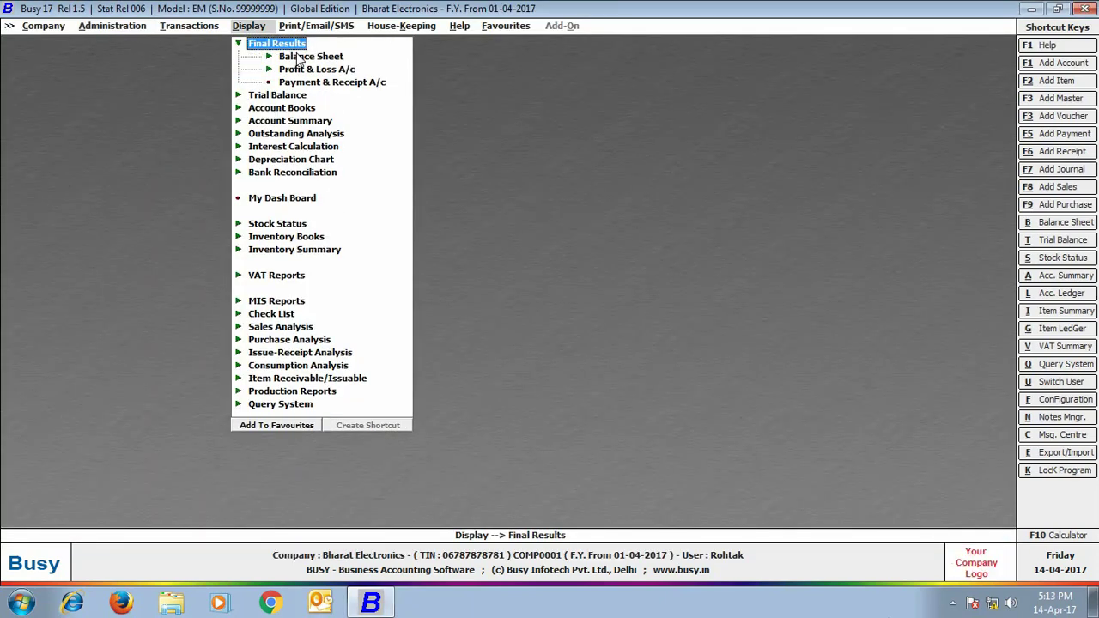
left_click(303, 57)
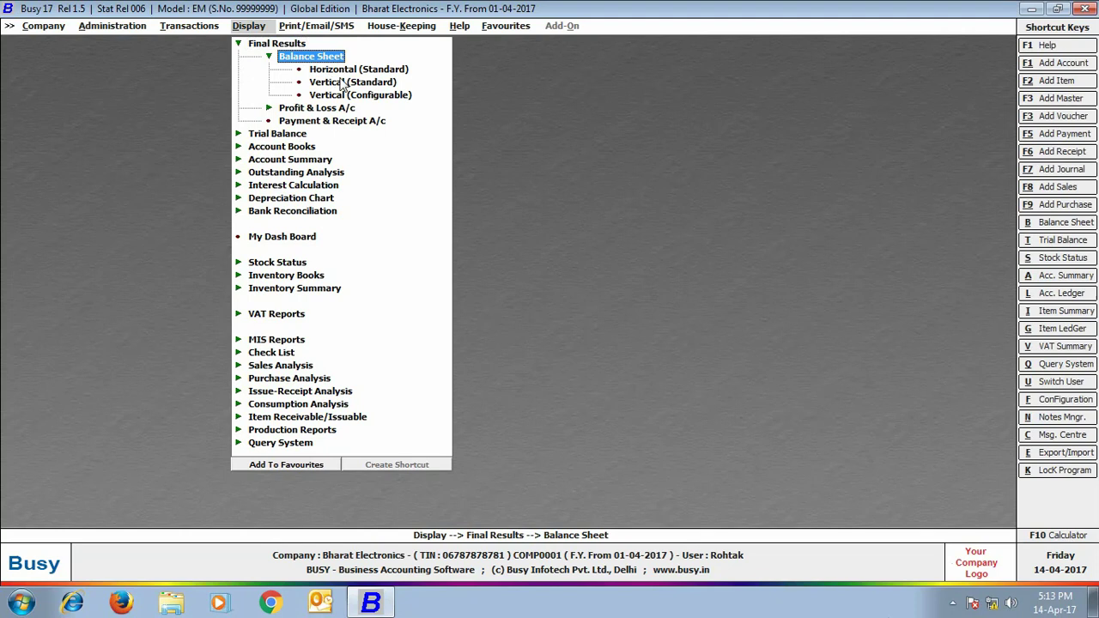
left_click(344, 70)
left_click(578, 328)
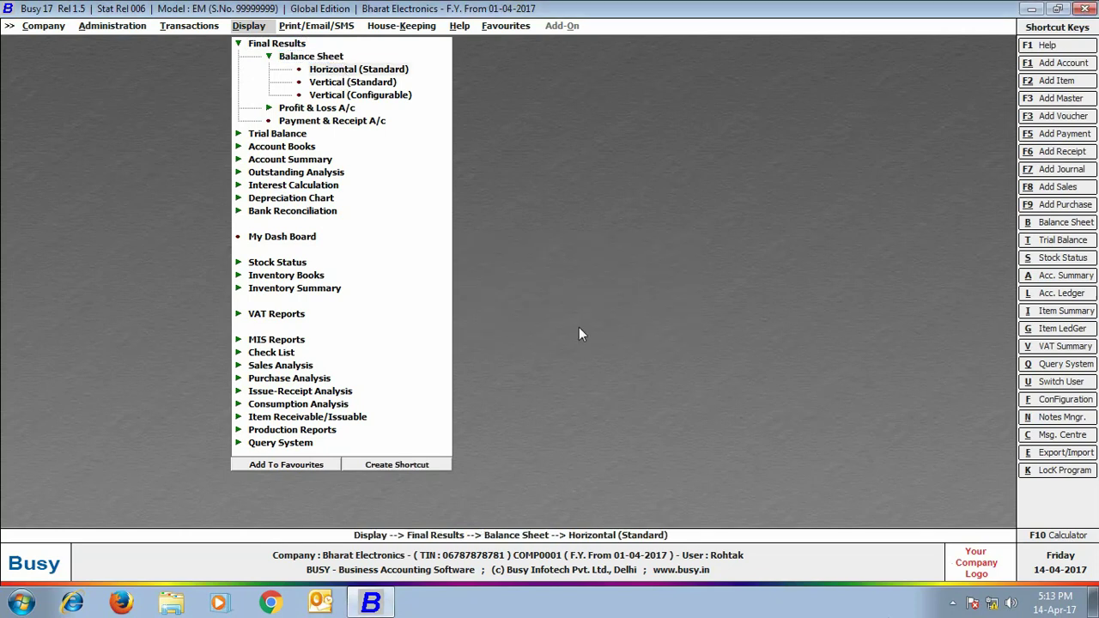
left_click(197, 298)
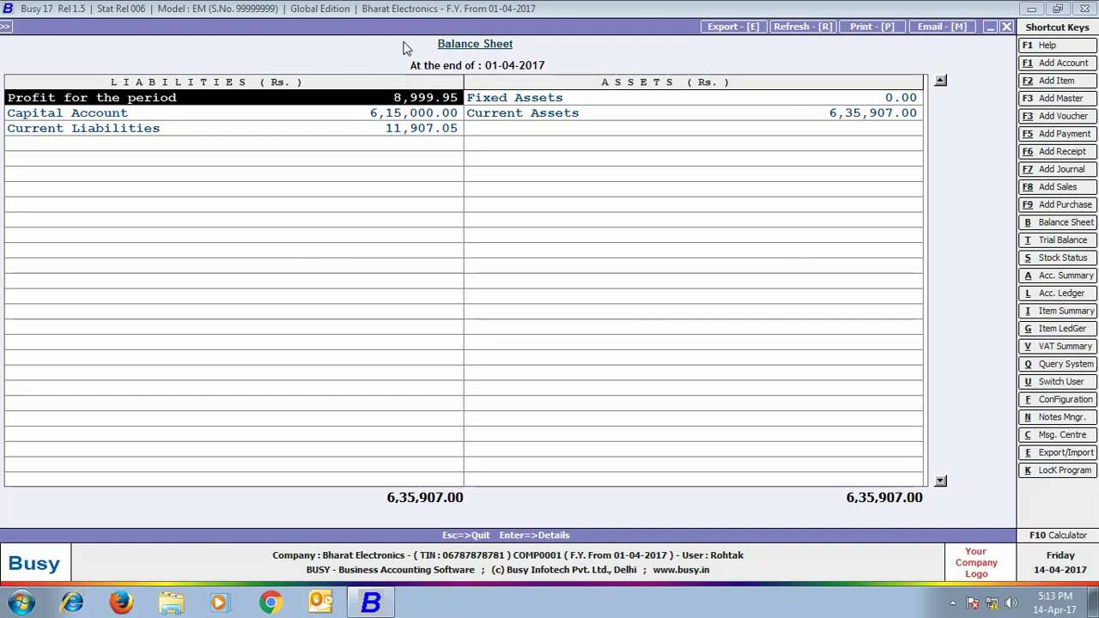
left_click(1007, 26)
key("Escape")
Check Rohtak's balances-only alphabetical closing stock for all material centres and items: 17 pcs of Sony Bravia TV
left_click(289, 262)
left_click(289, 287)
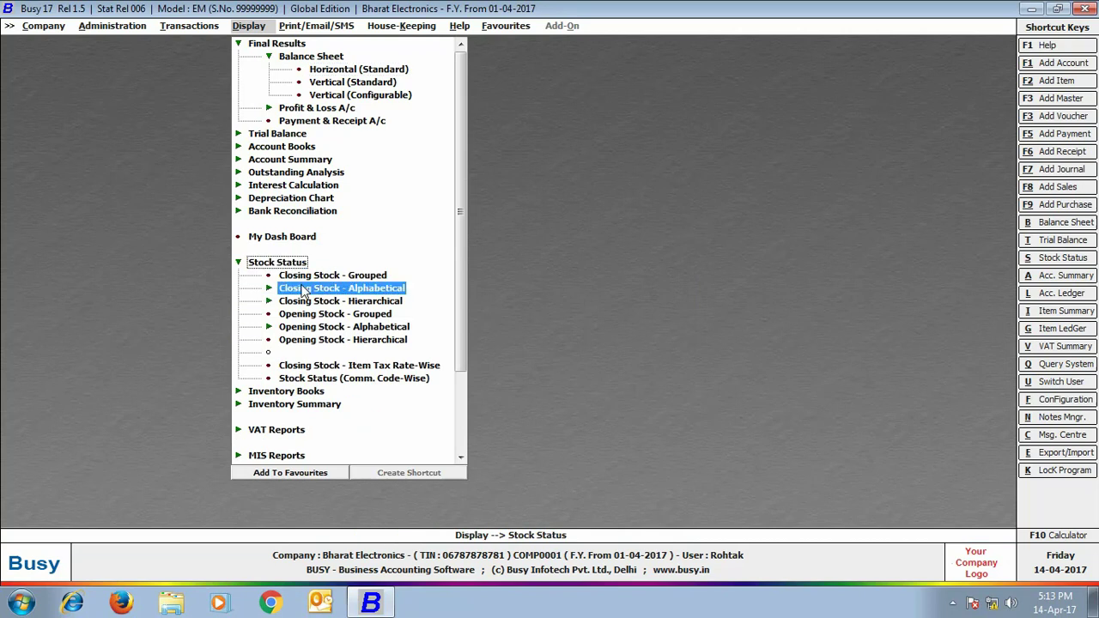
left_click(313, 300)
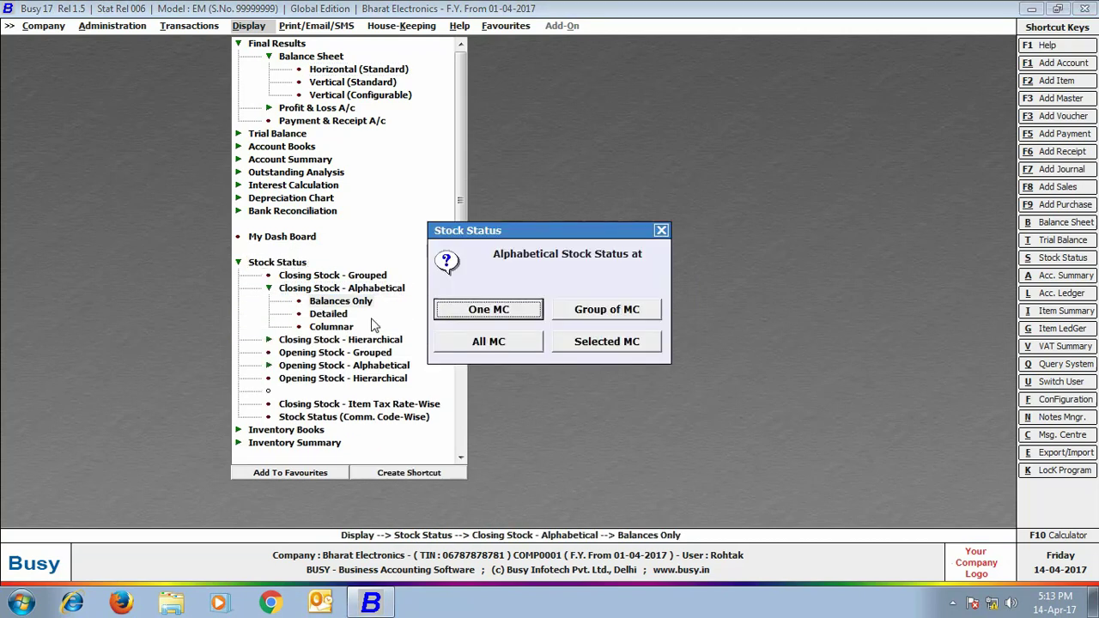
left_click(490, 347)
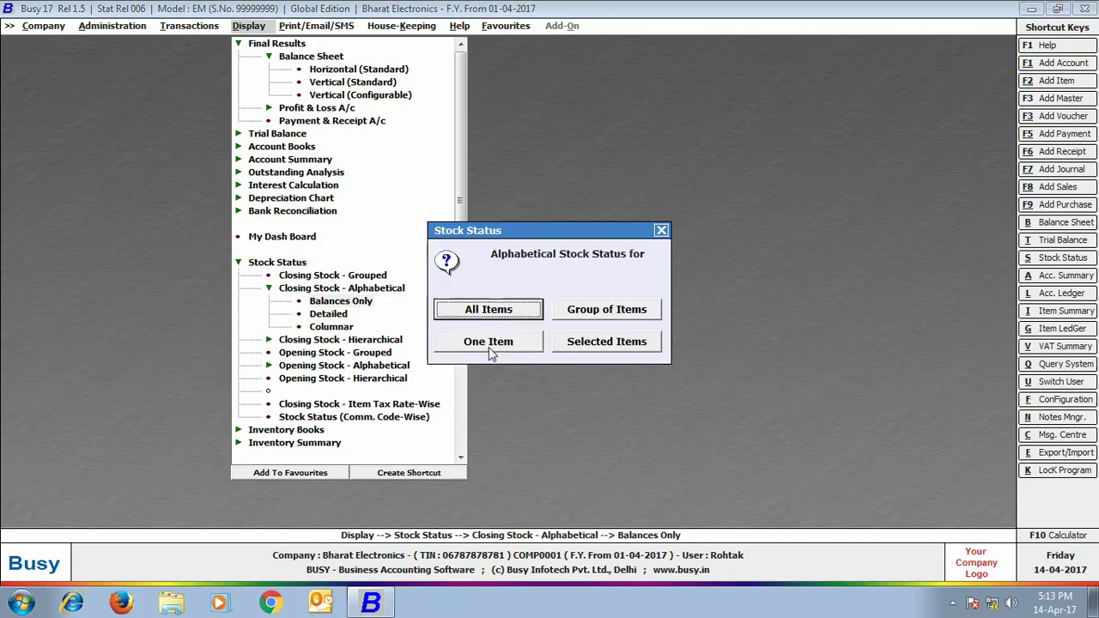
left_click(479, 313)
left_click(172, 250)
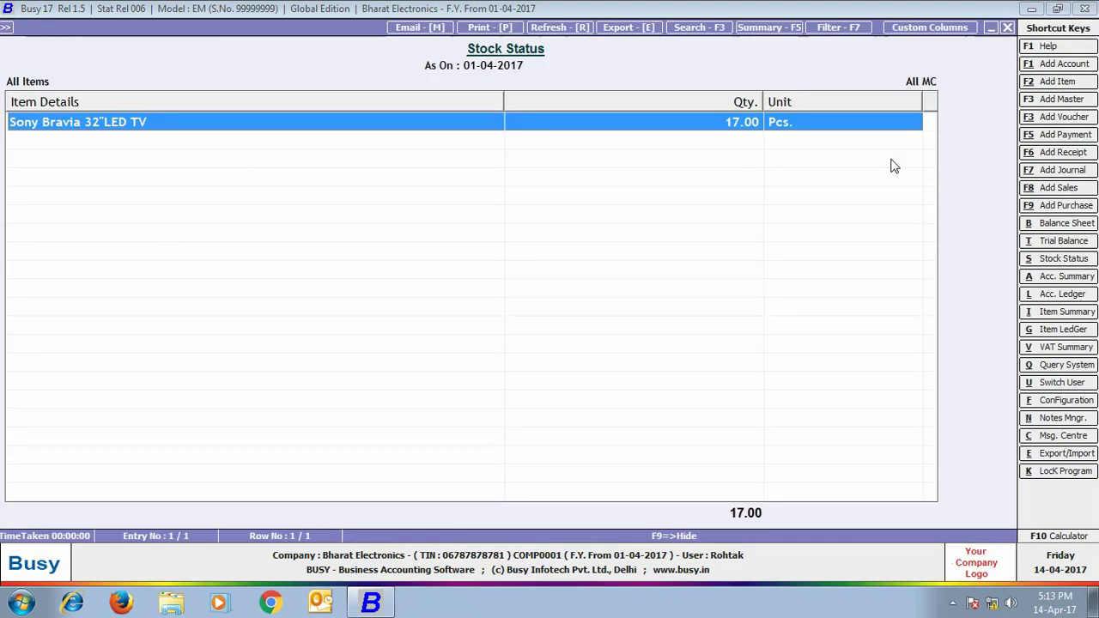
left_click(1007, 30)
key("Escape")
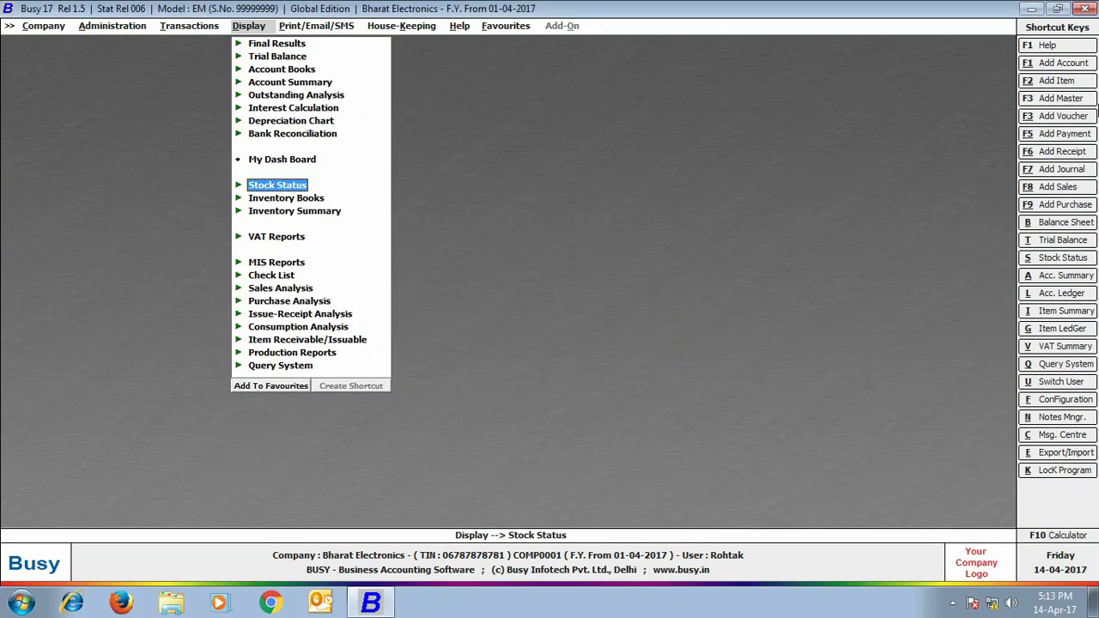
key("Escape")
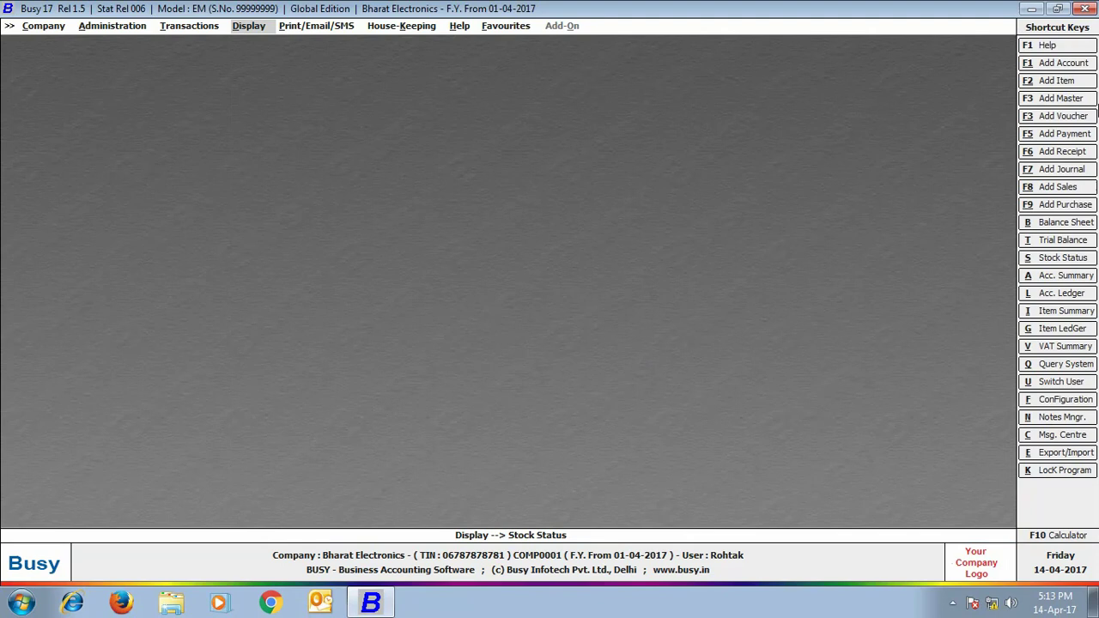